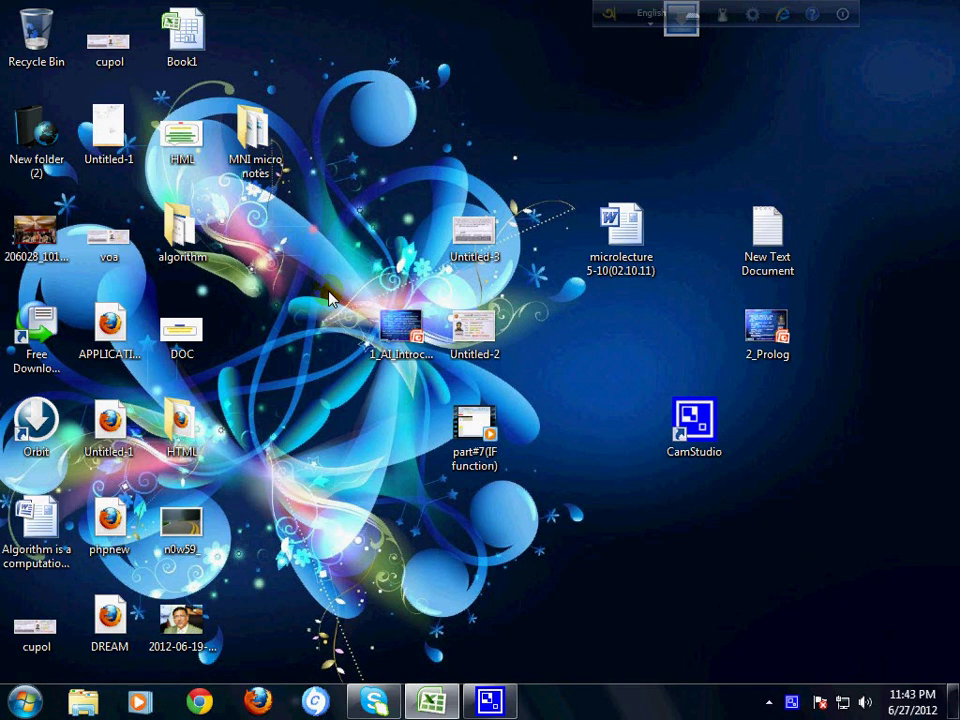
Restore the Book1 workbook window from the taskbar
{"action": "left_click", "coordinate": [432, 702]}
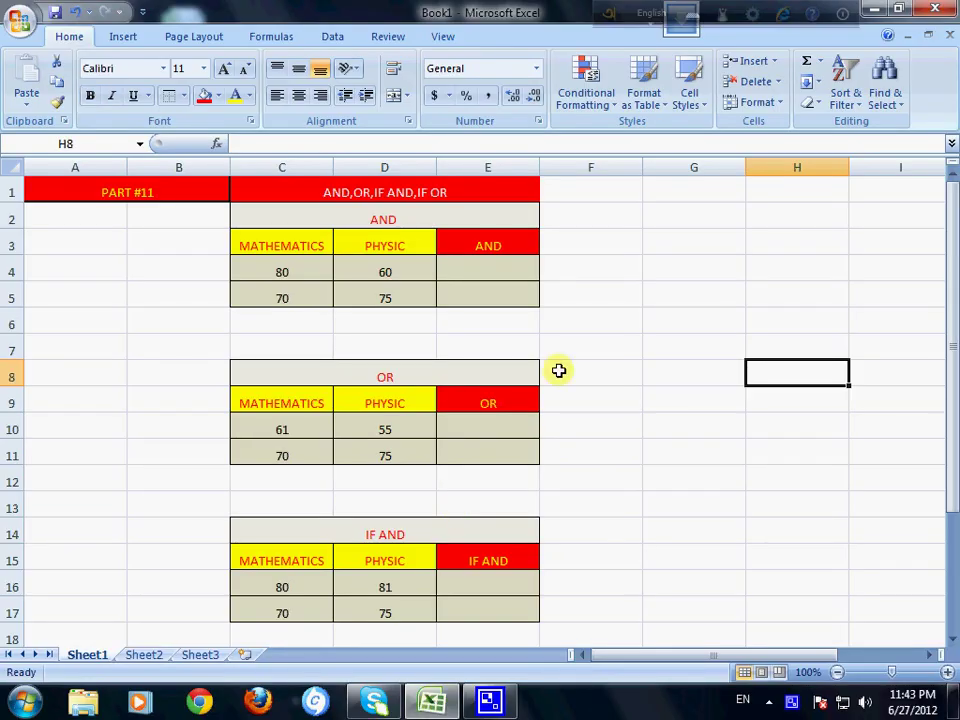
{"action": "left_click", "coordinate": [518, 351]}
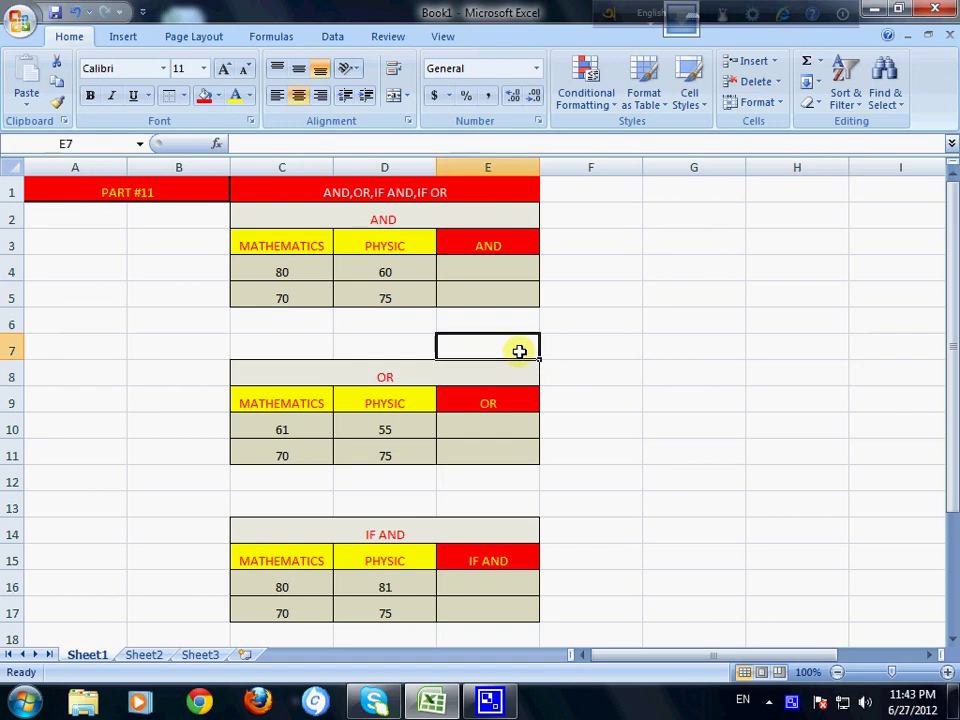
{"action": "left_click", "coordinate": [474, 274]}
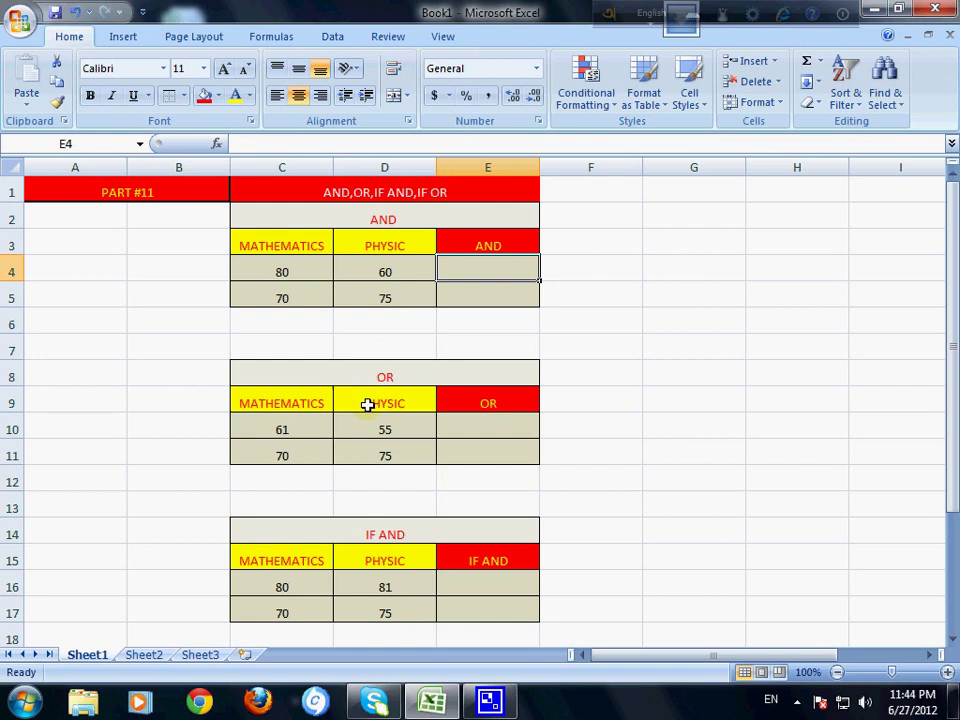
Change the first OR-table Mathematics score in C10 from 61 to 81
{"action": "left_click_drag", "start_coordinate": [952, 300], "coordinate": [952, 325]}
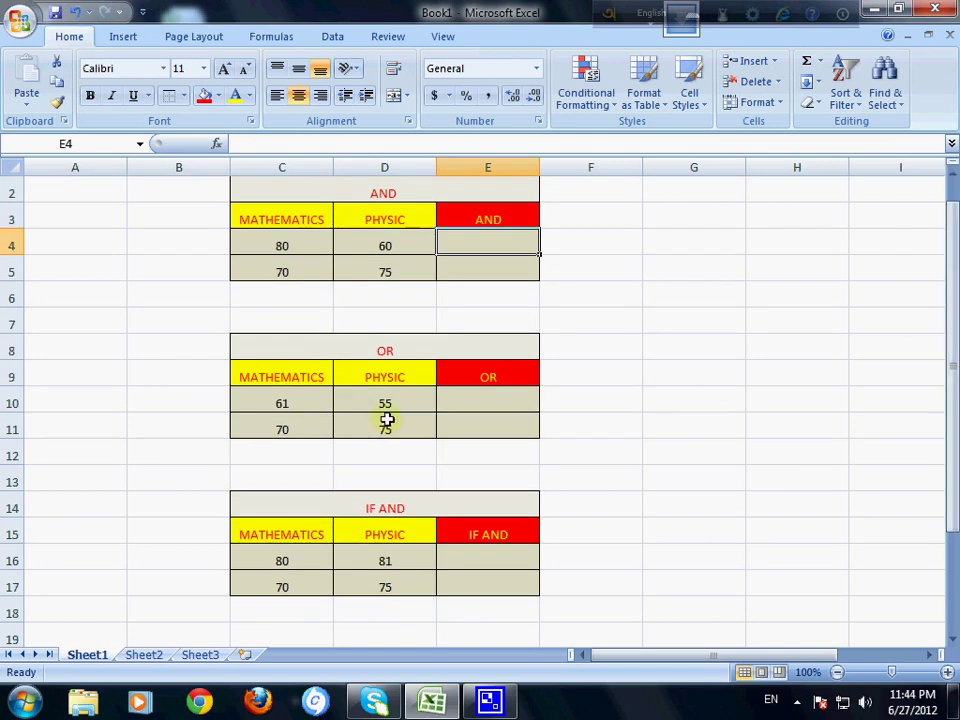
{"action": "left_click", "coordinate": [282, 402]}
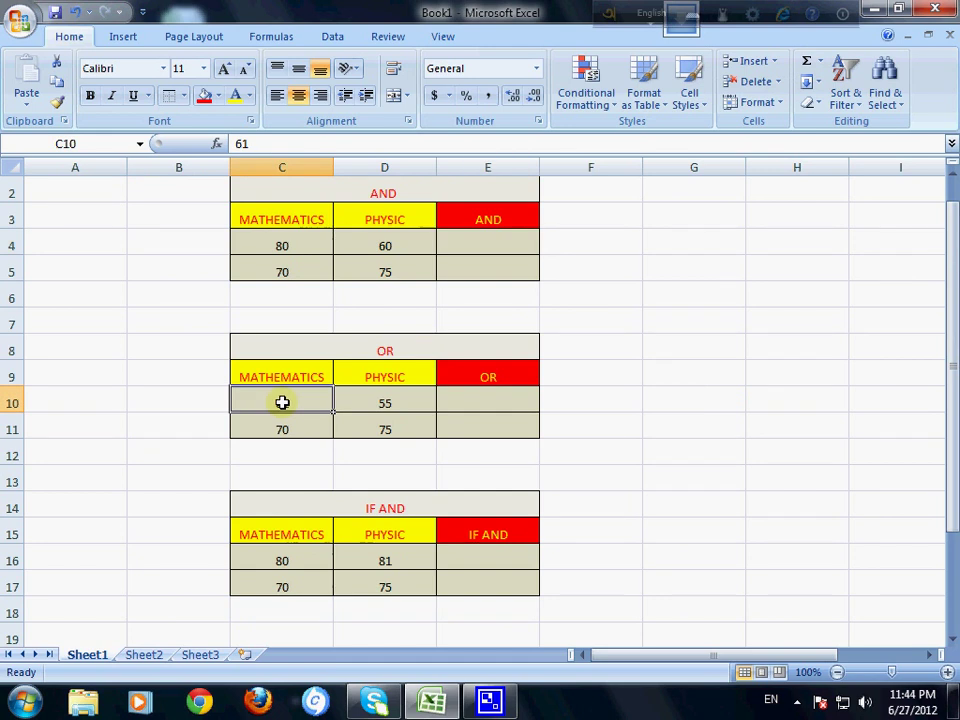
{"action": "type", "text": "81"}
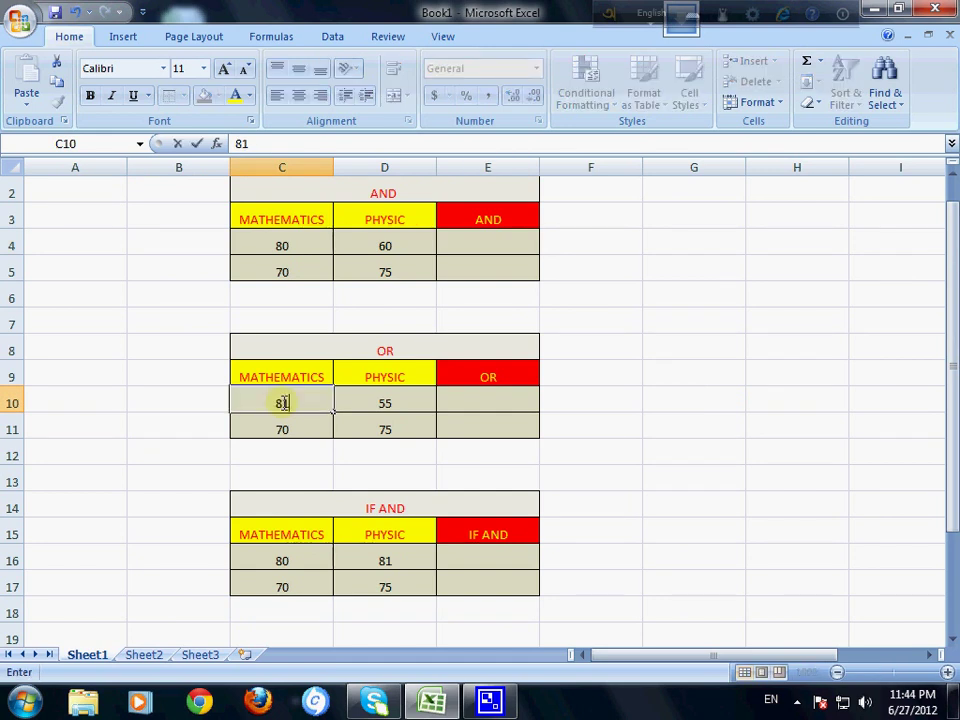
{"action": "left_click", "coordinate": [489, 409]}
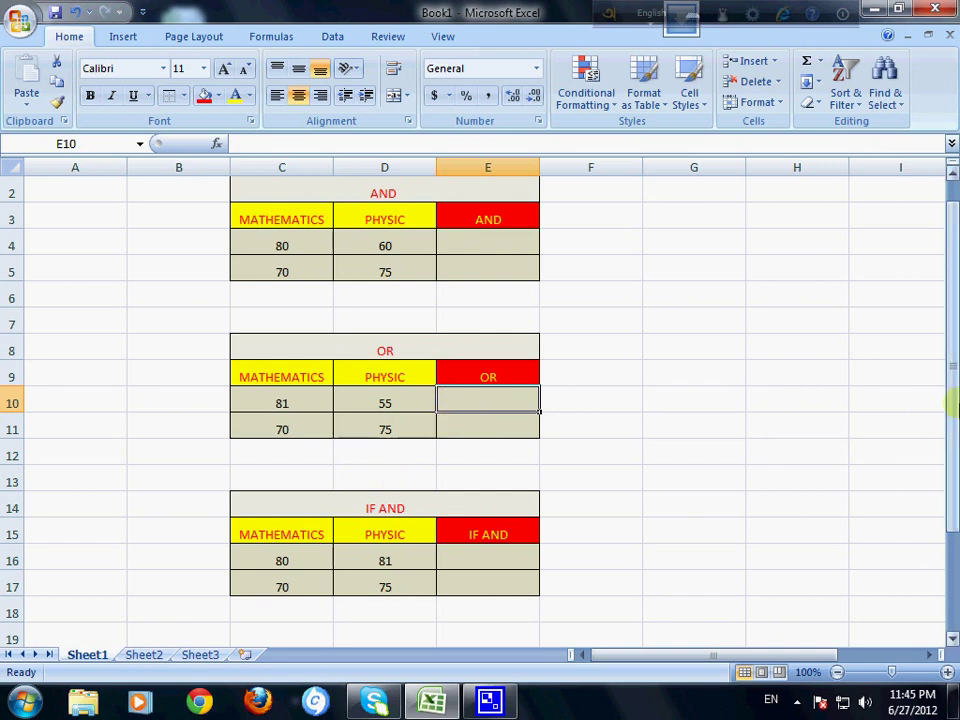
{"action": "left_click_drag", "start_coordinate": [951, 398], "coordinate": [951, 415]}
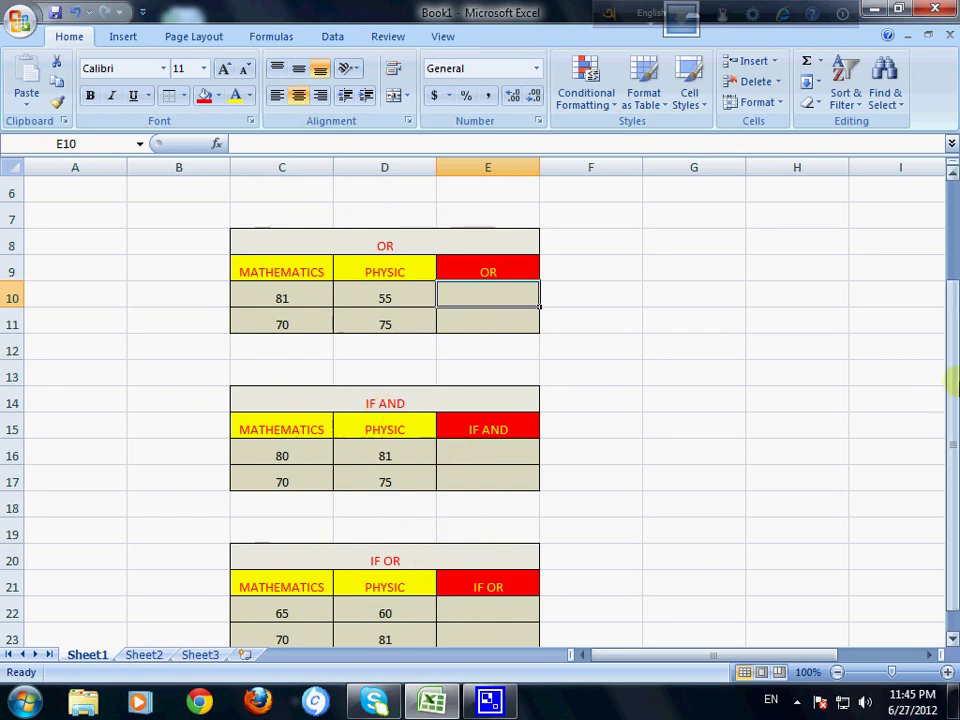
{"action": "left_click_drag", "start_coordinate": [951, 380], "coordinate": [951, 275]}
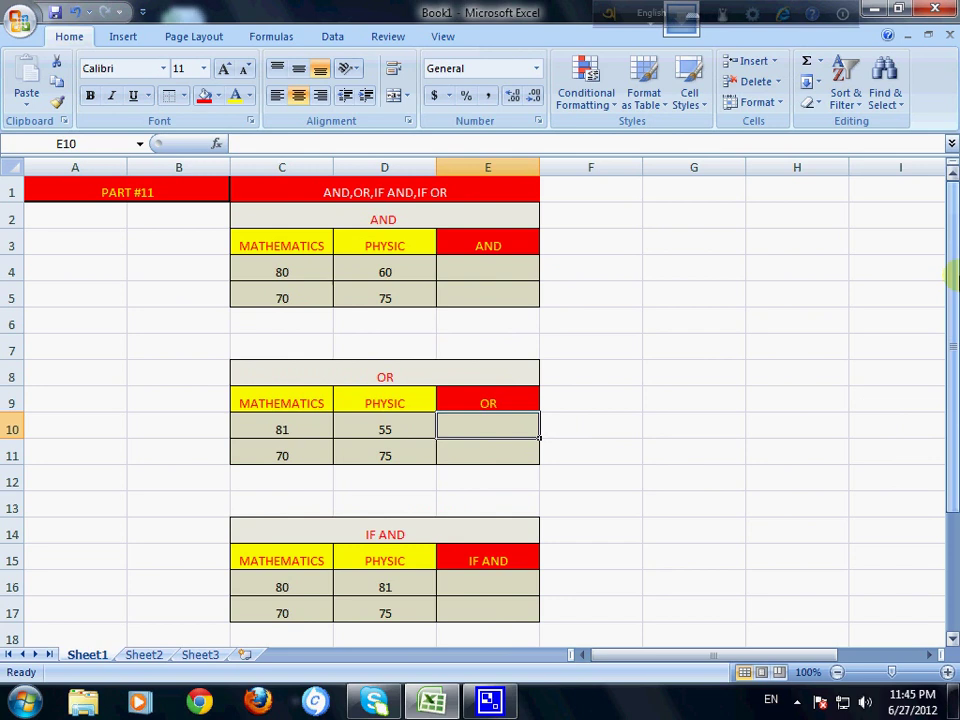
{"action": "left_click", "coordinate": [477, 271]}
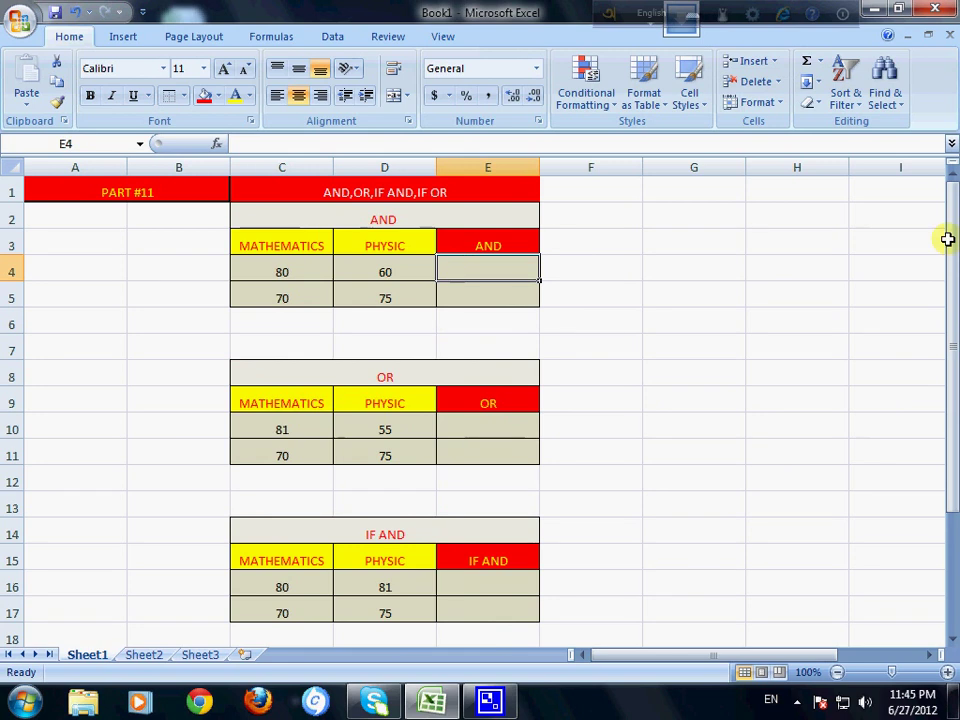
{"action": "mouse_move", "coordinate": [943, 238]}
{"action": "left_mouse_down"}
{"action": "mouse_move", "coordinate": [946, 320]}
{"action": "mouse_move", "coordinate": [946, 225]}
{"action": "left_mouse_up"}
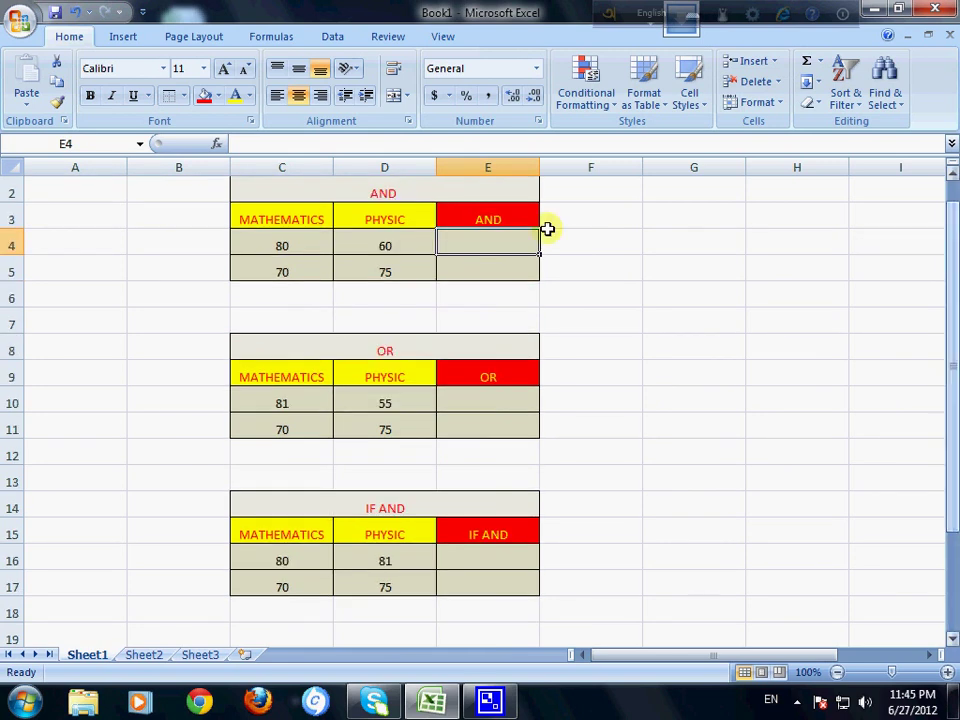
{"action": "scroll", "coordinate": [950, 296], "scroll_direction": "up", "scroll_amount": 1}
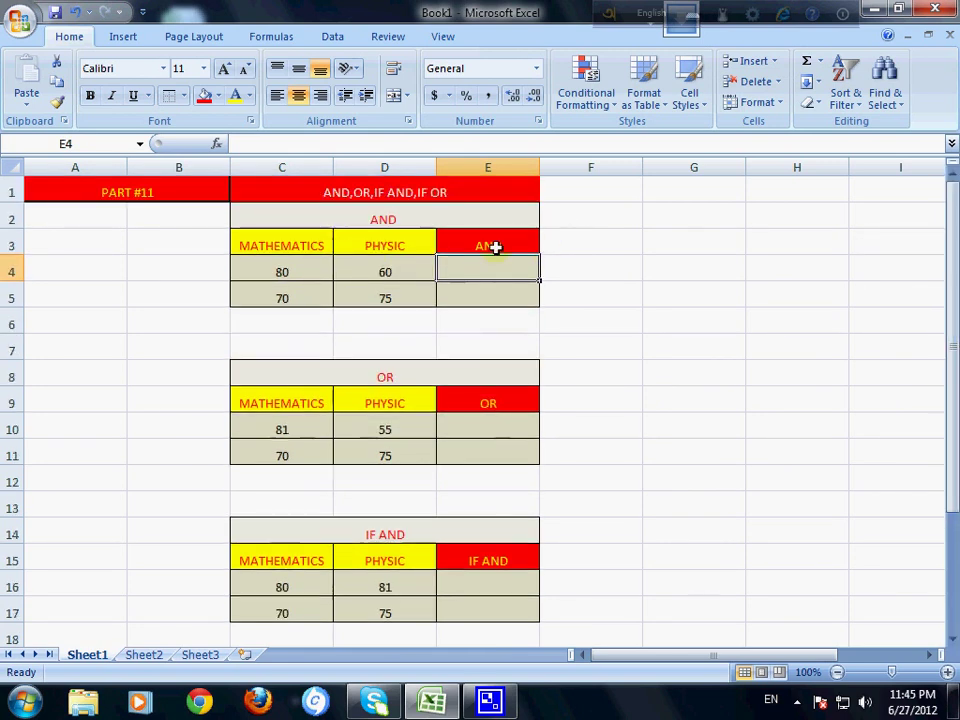
{"action": "left_click", "coordinate": [630, 321]}
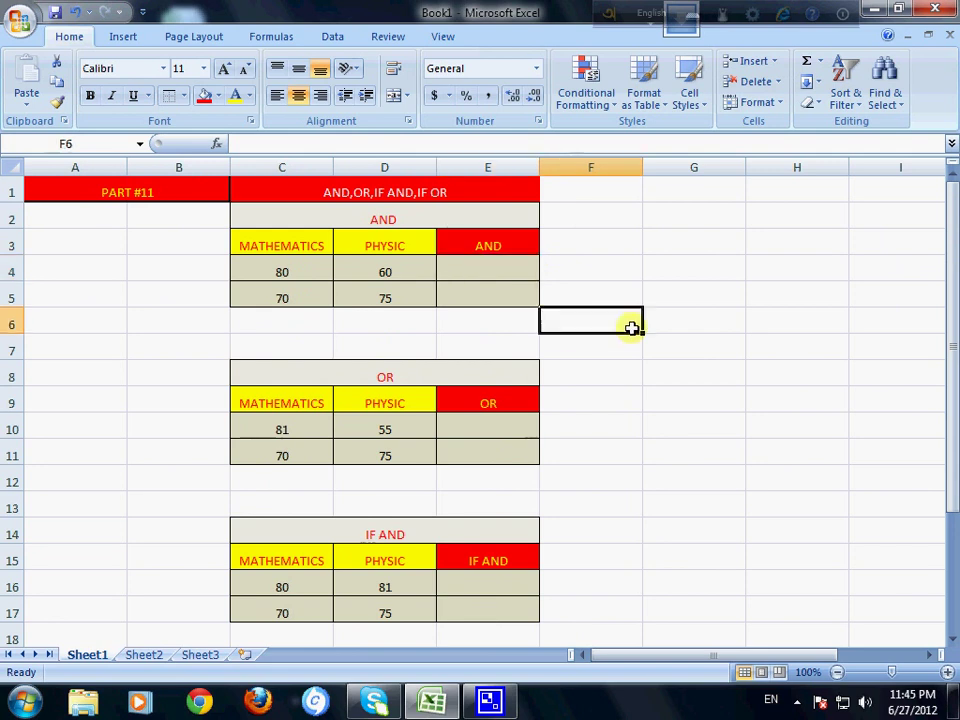
{"action": "left_click", "coordinate": [469, 272]}
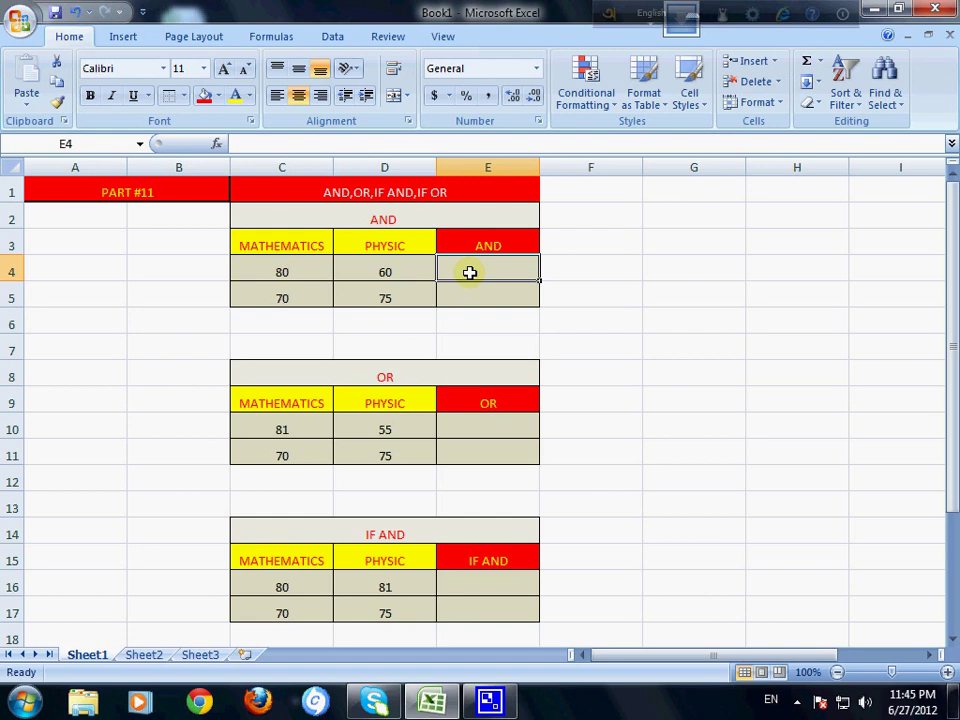
Enter =AND(C4>=80,D4>=80) in E4, returning FALSE for scores 80 and 60
{"action": "type", "text": "="}
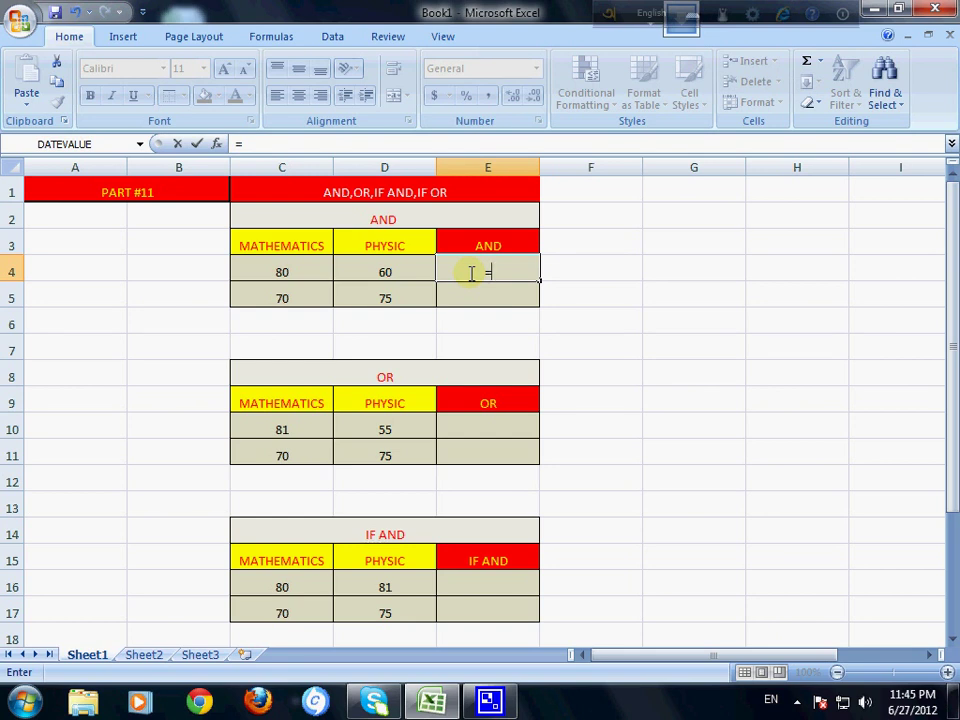
{"action": "type", "text": "AND"}
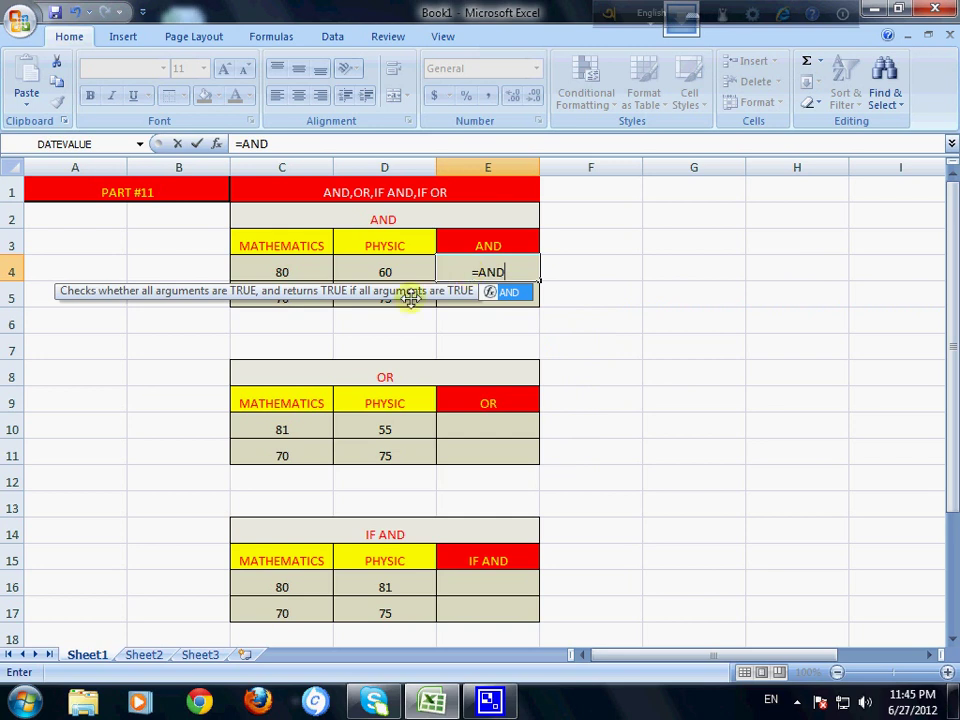
{"action": "double_click", "coordinate": [516, 298]}
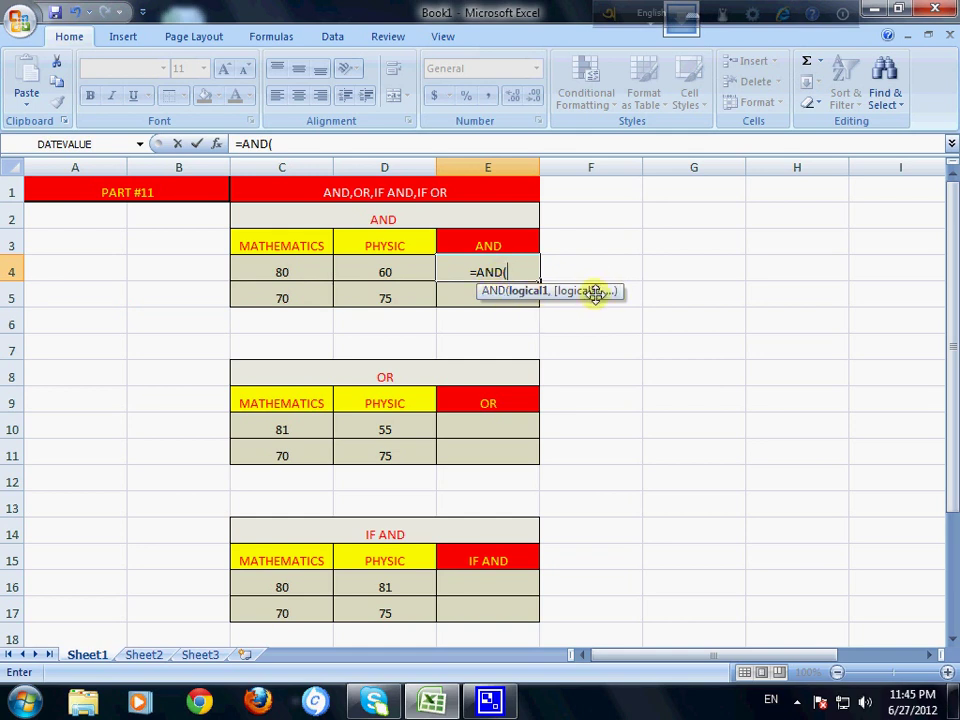
{"action": "mouse_move", "coordinate": [612, 292]}
{"action": "left_mouse_down"}
{"action": "mouse_move", "coordinate": [515, 271]}
{"action": "mouse_move", "coordinate": [623, 205]}
{"action": "mouse_move", "coordinate": [572, 212]}
{"action": "left_mouse_up"}
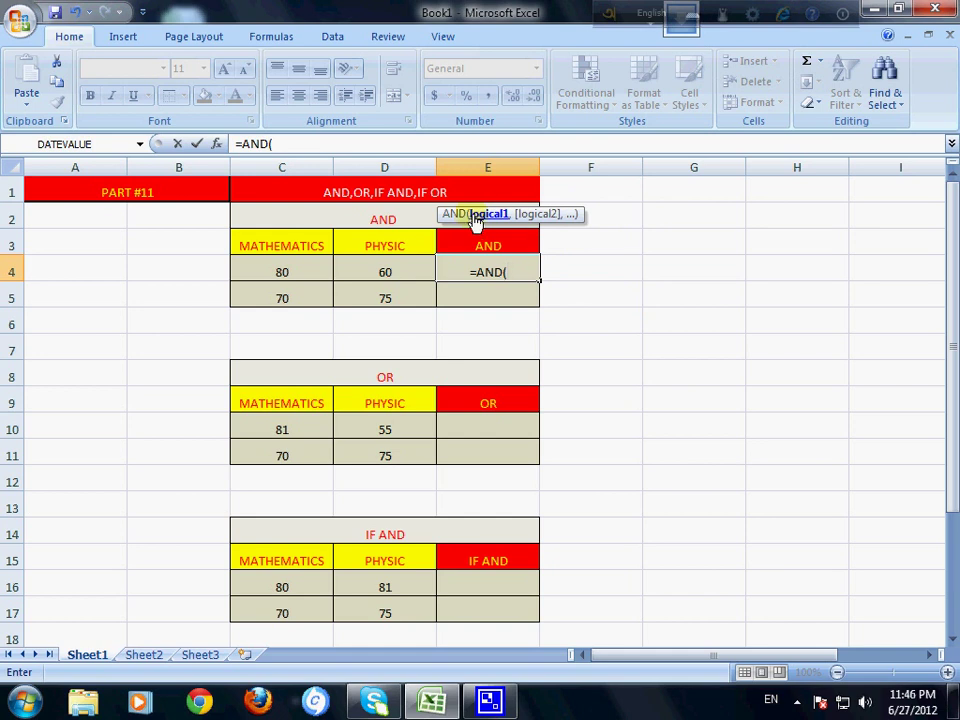
{"action": "left_click", "coordinate": [294, 270]}
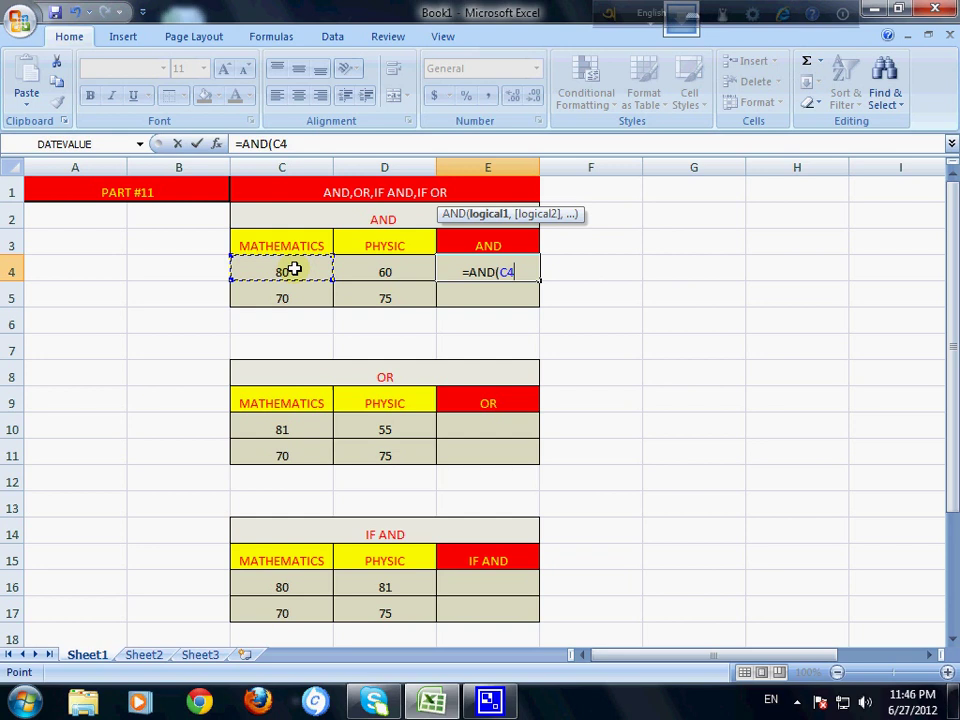
{"action": "type", "text": ">"}
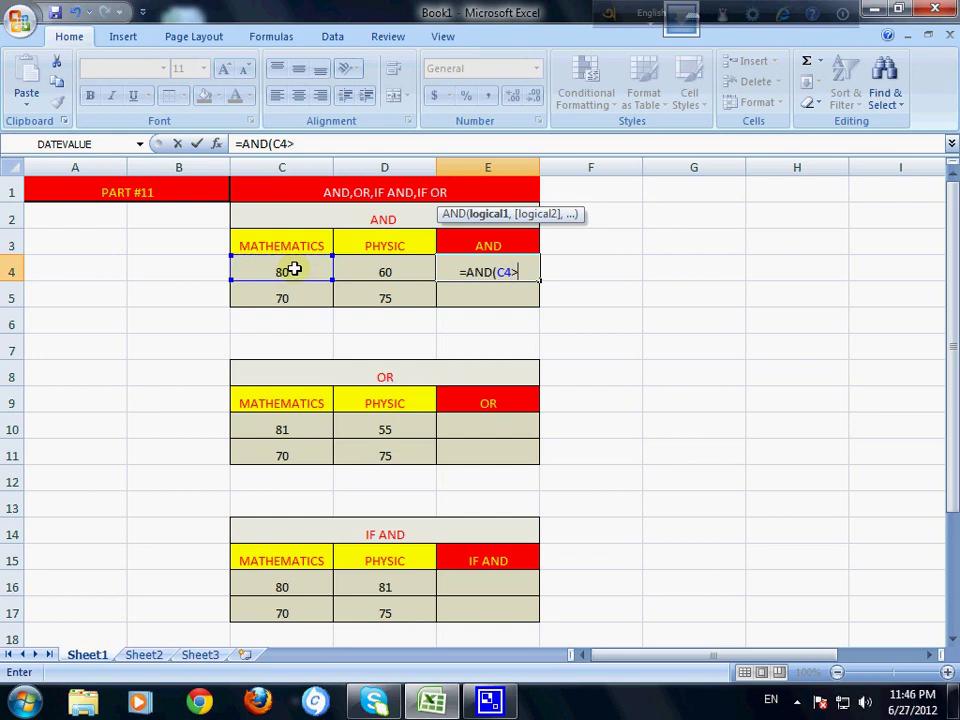
{"action": "type", "text": "="}
{"action": "type", "text": "80"}
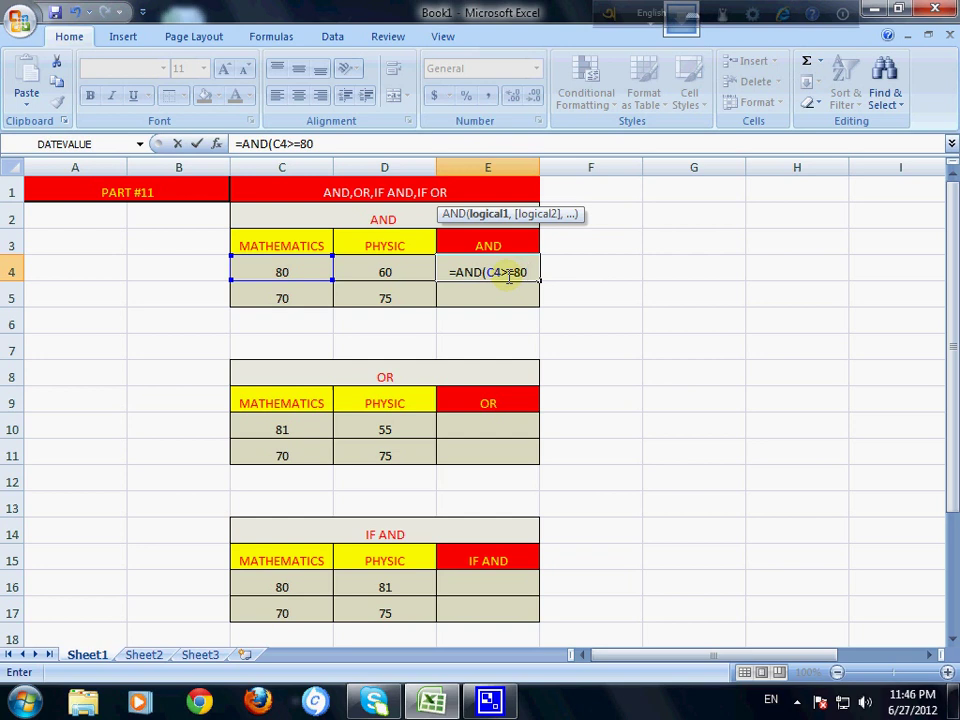
{"action": "type", "text": ","}
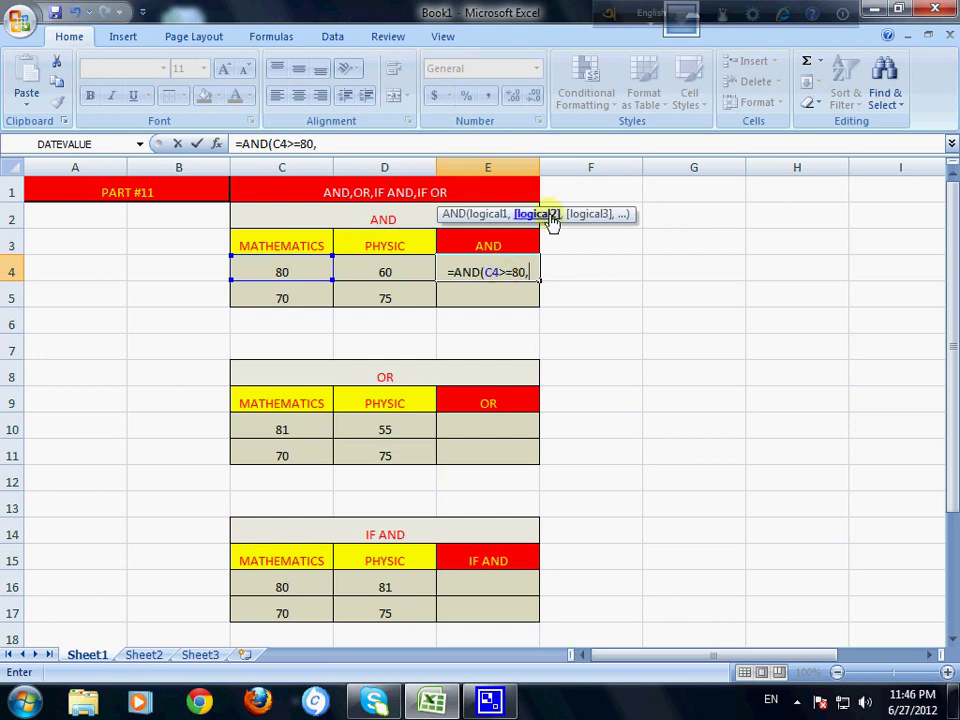
{"action": "left_click", "coordinate": [402, 272]}
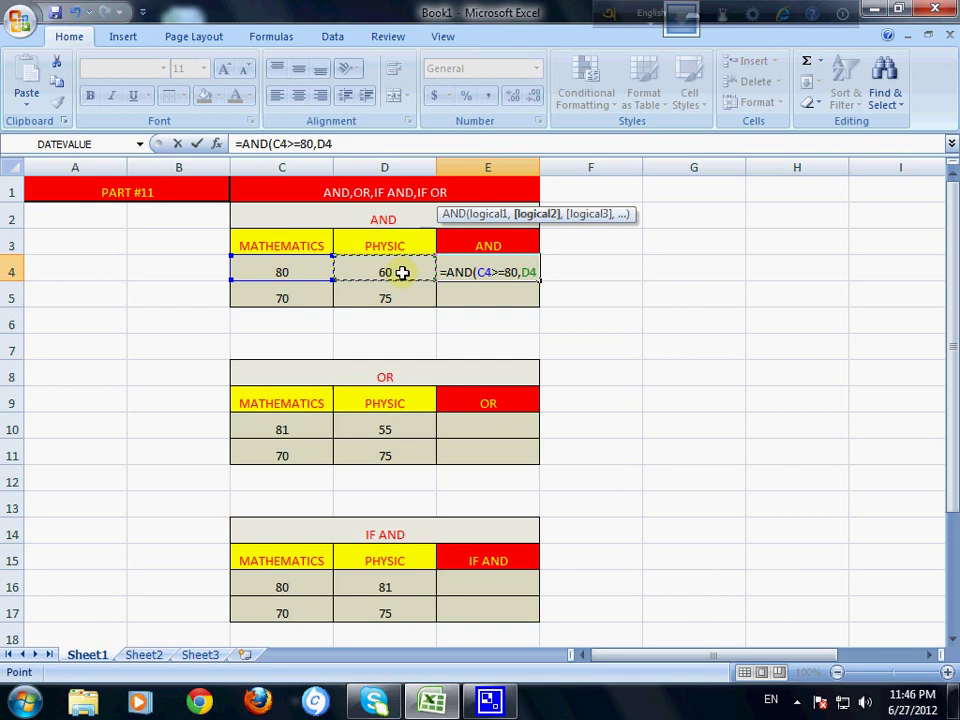
{"action": "type", "text": ">"}
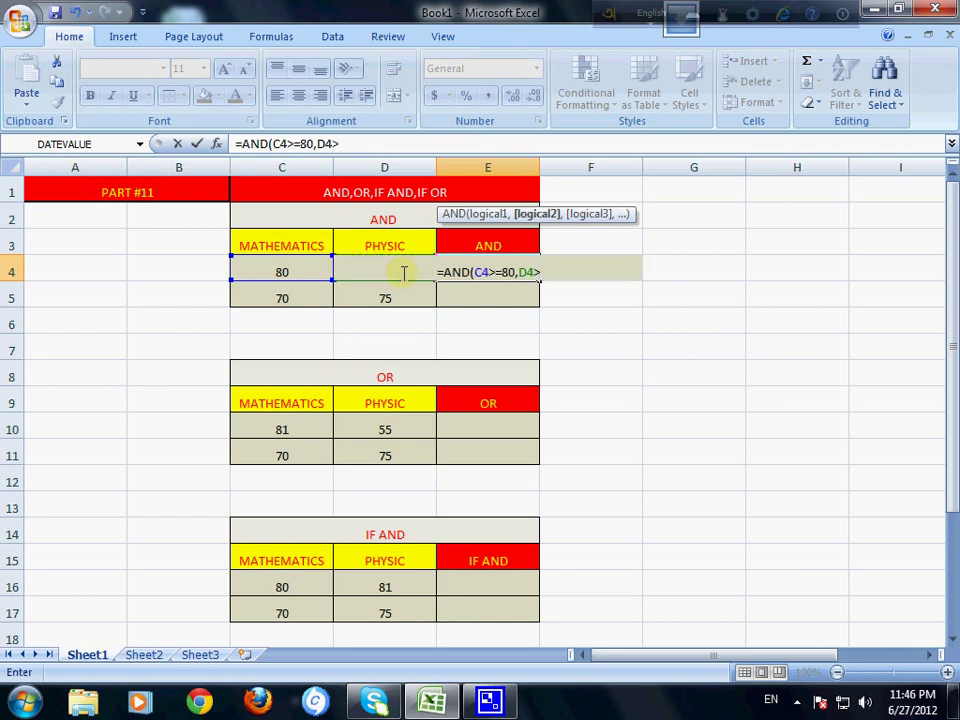
{"action": "type", "text": "+"}
{"action": "key", "text": "BackSpace"}
{"action": "type", "text": "="}
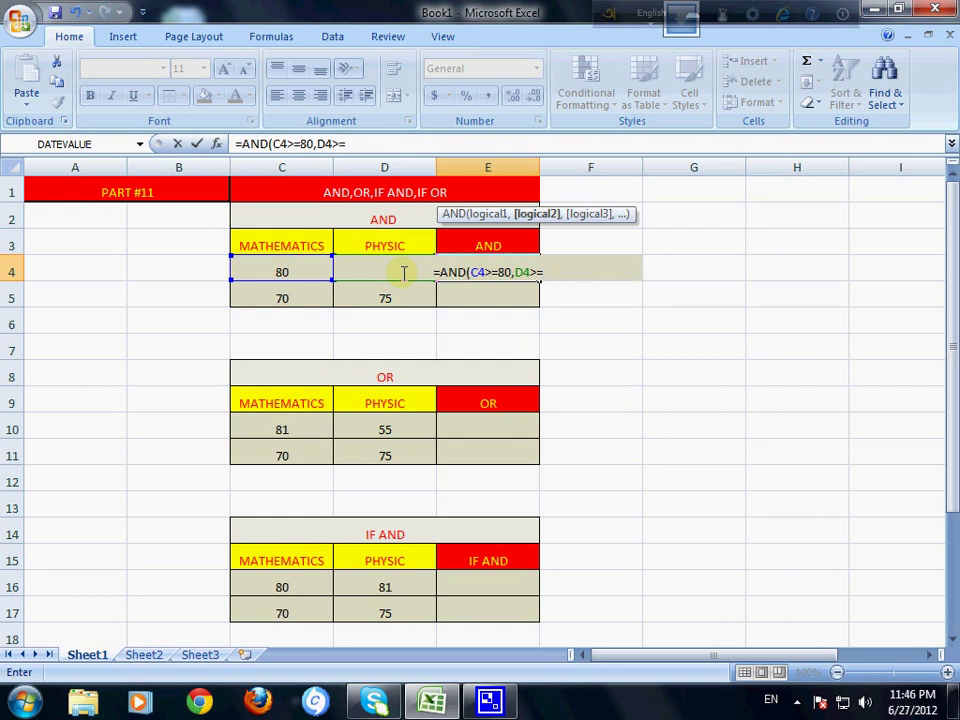
{"action": "type", "text": "80"}
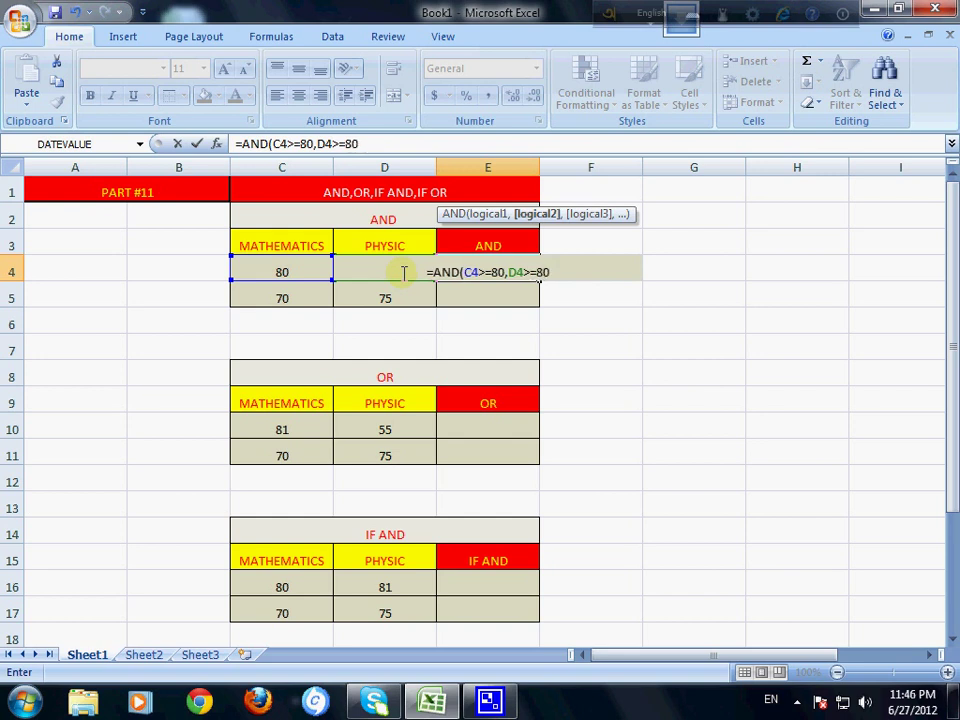
{"action": "type", "text": ")"}
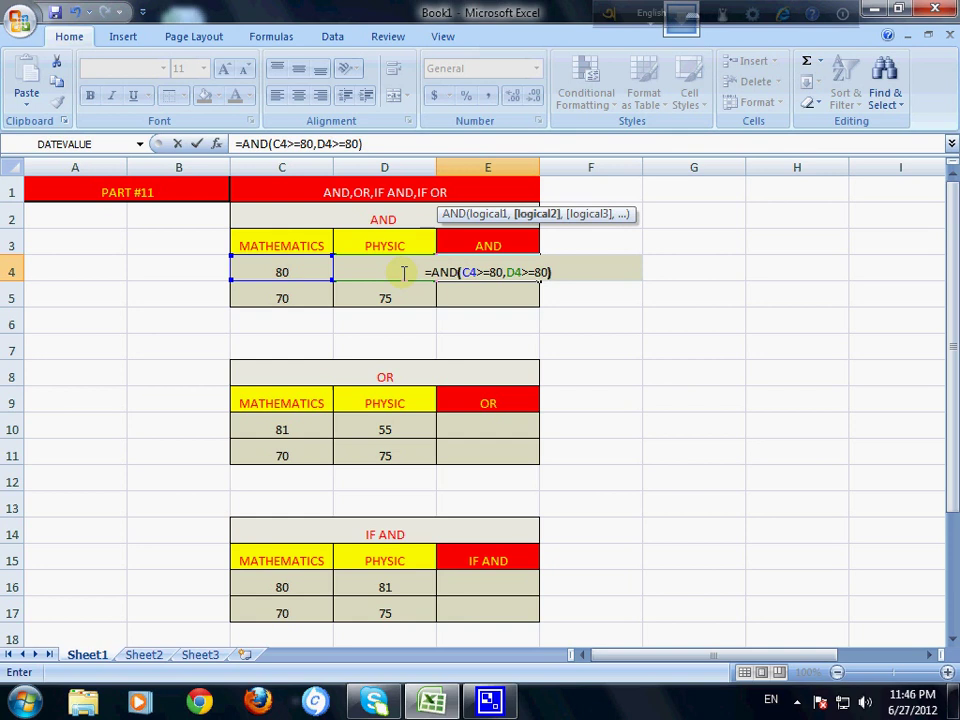
{"action": "key", "text": "Return"}
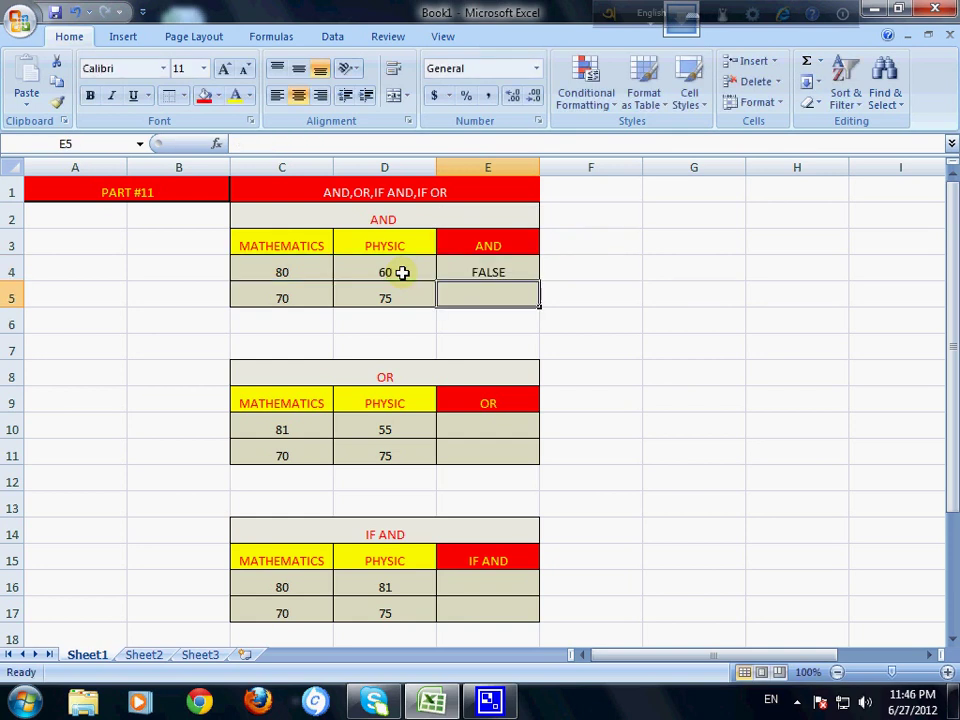
Change the Physic score in D4 to 87 so E4's AND result becomes TRUE
{"action": "left_click", "coordinate": [489, 279]}
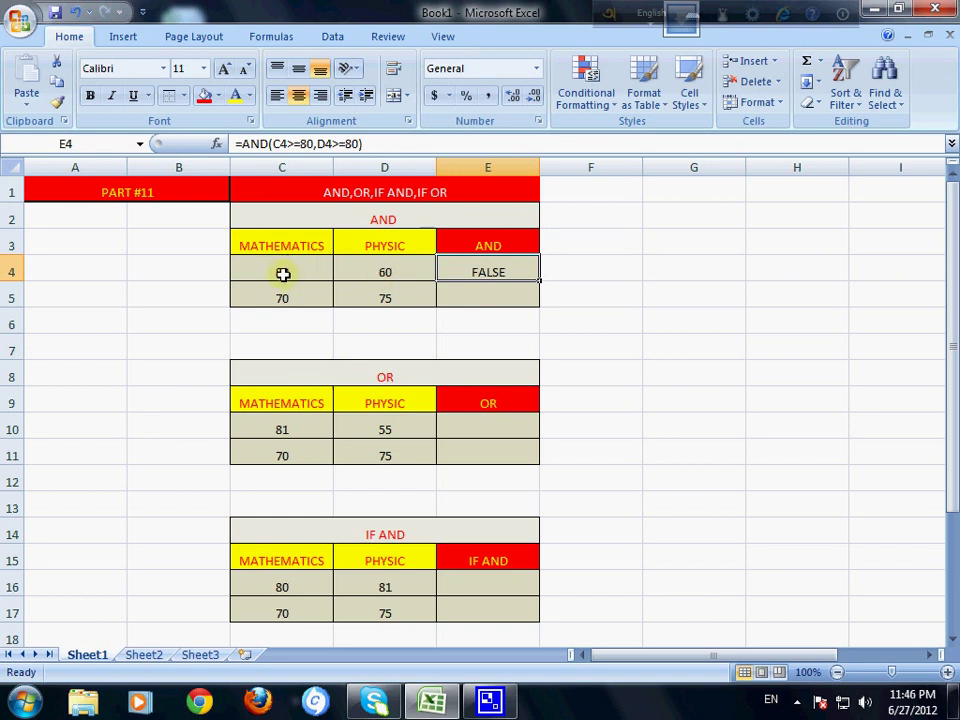
{"action": "left_click", "coordinate": [385, 271]}
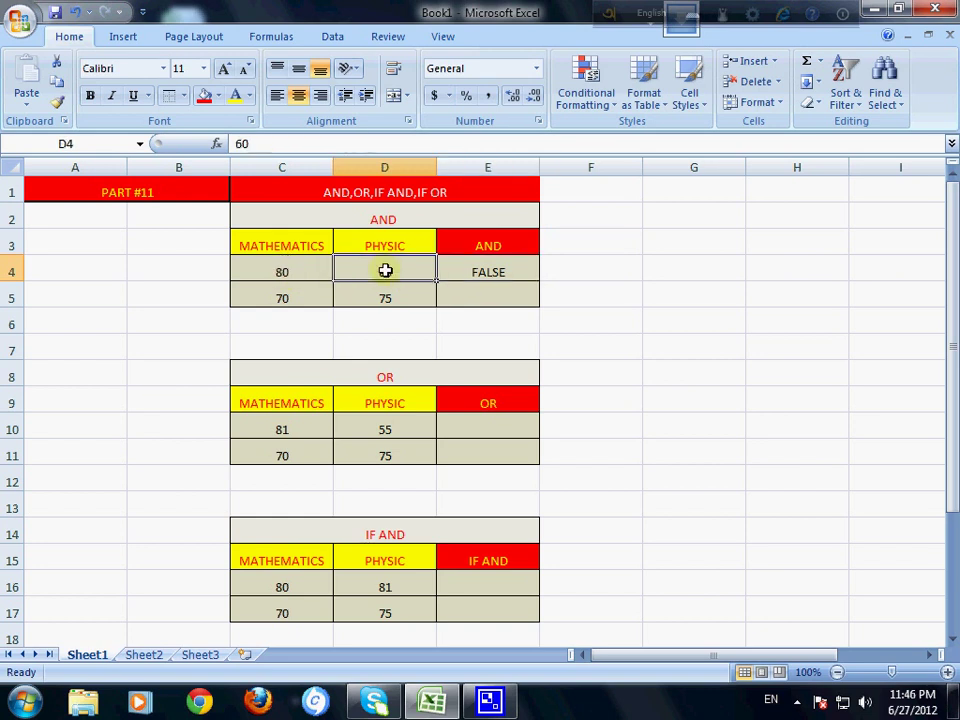
{"action": "type", "text": "87"}
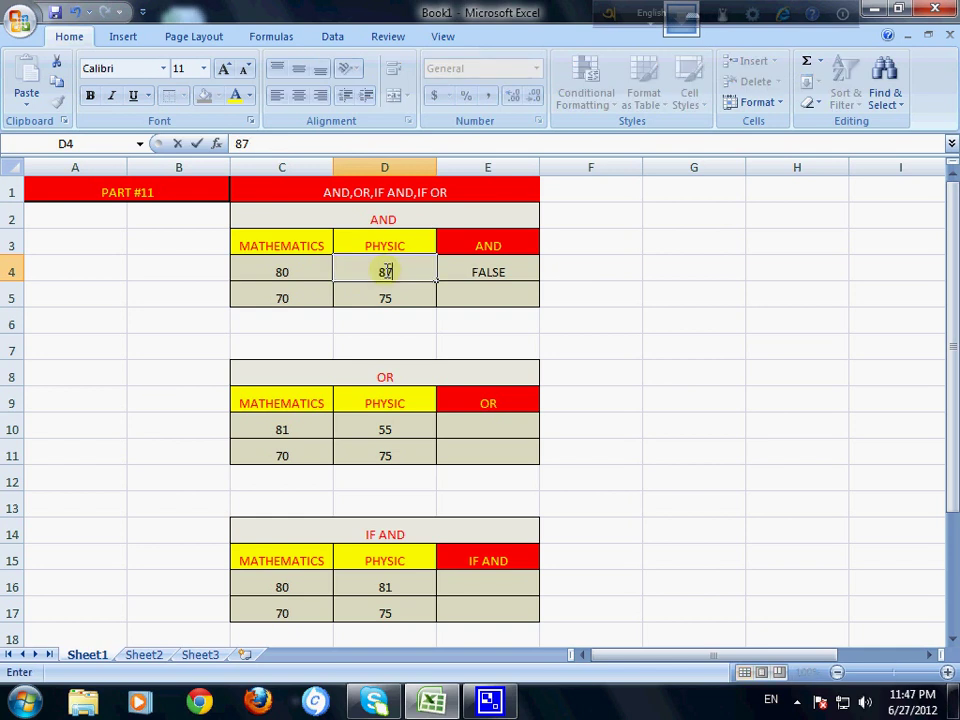
{"action": "key", "text": "Return"}
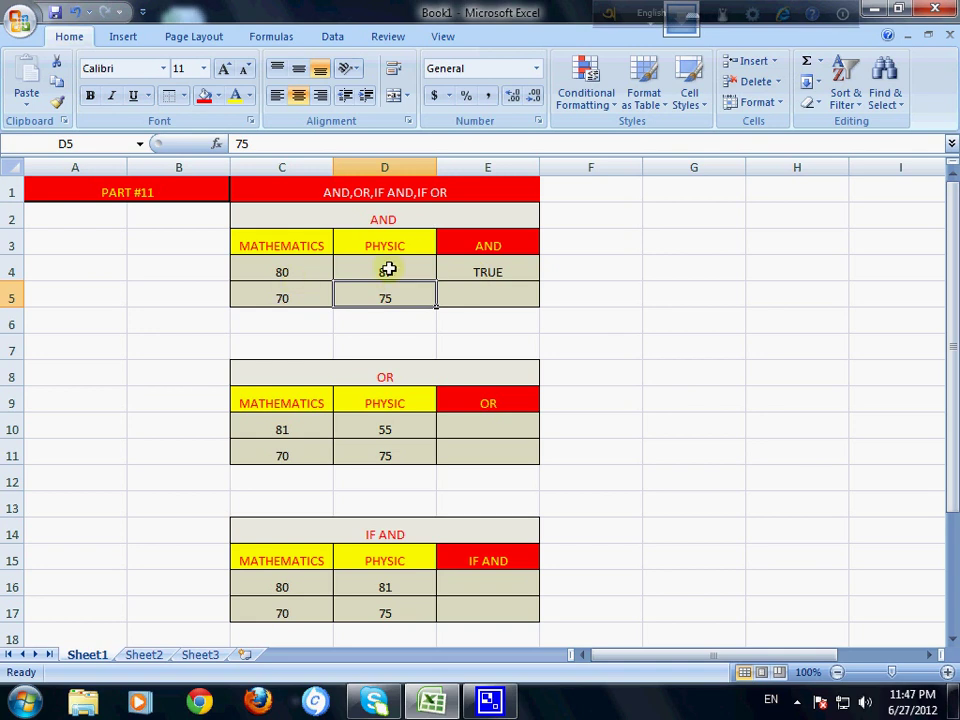
{"action": "left_click", "coordinate": [478, 266]}
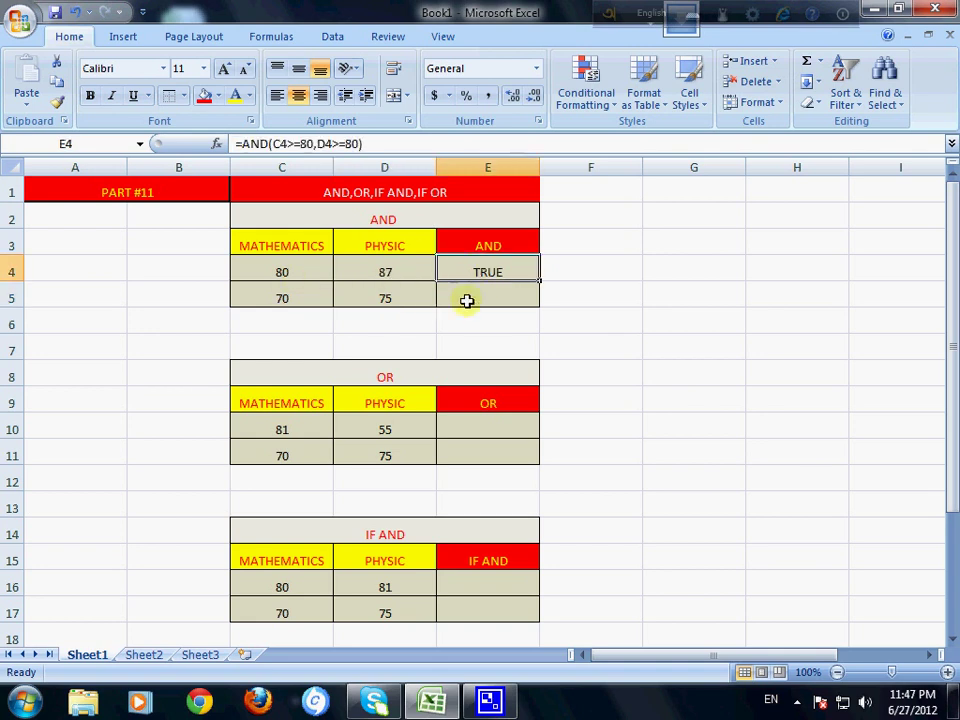
Enter =AND(C5>=70,D5>=70) in E5, returning TRUE for scores 70 and 75
{"action": "left_click", "coordinate": [466, 300]}
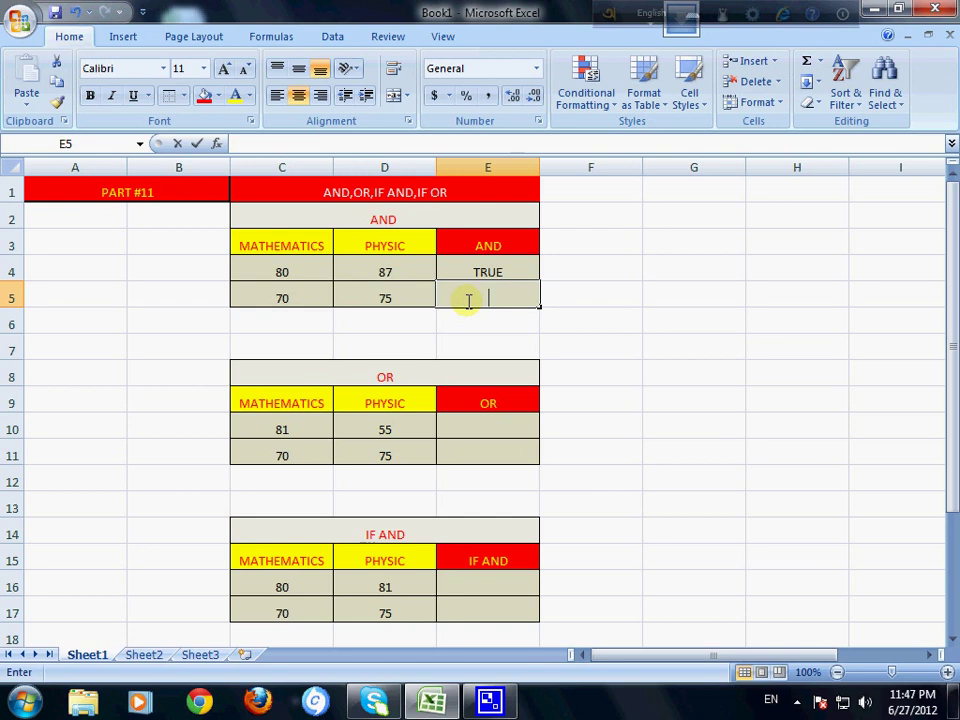
{"action": "double_click", "coordinate": [467, 300]}
{"action": "type", "text": "="}
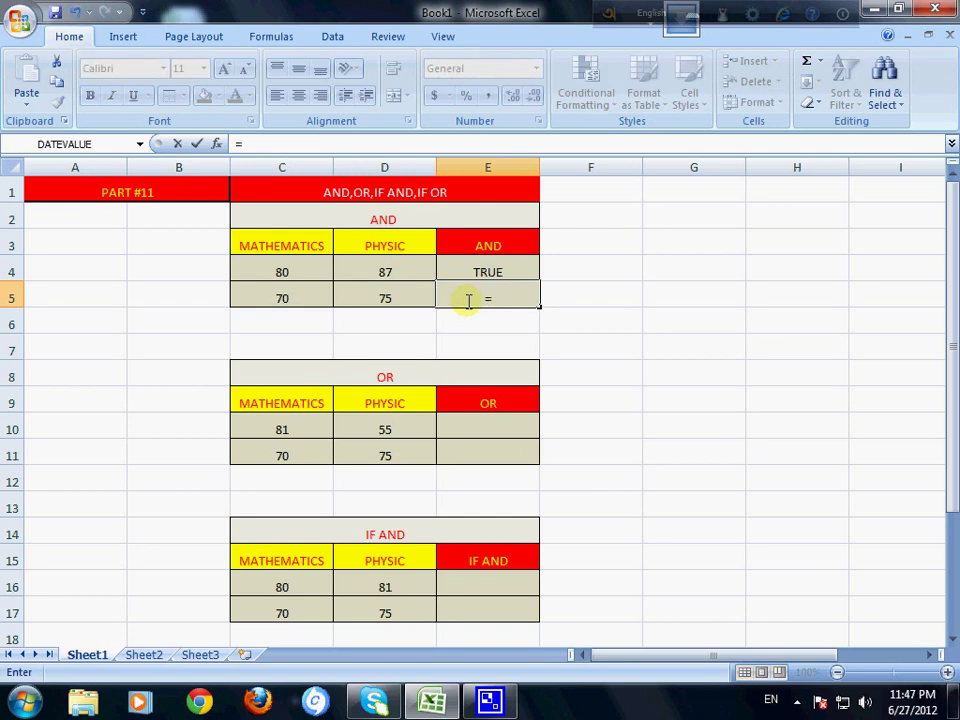
{"action": "type", "text": "AN"}
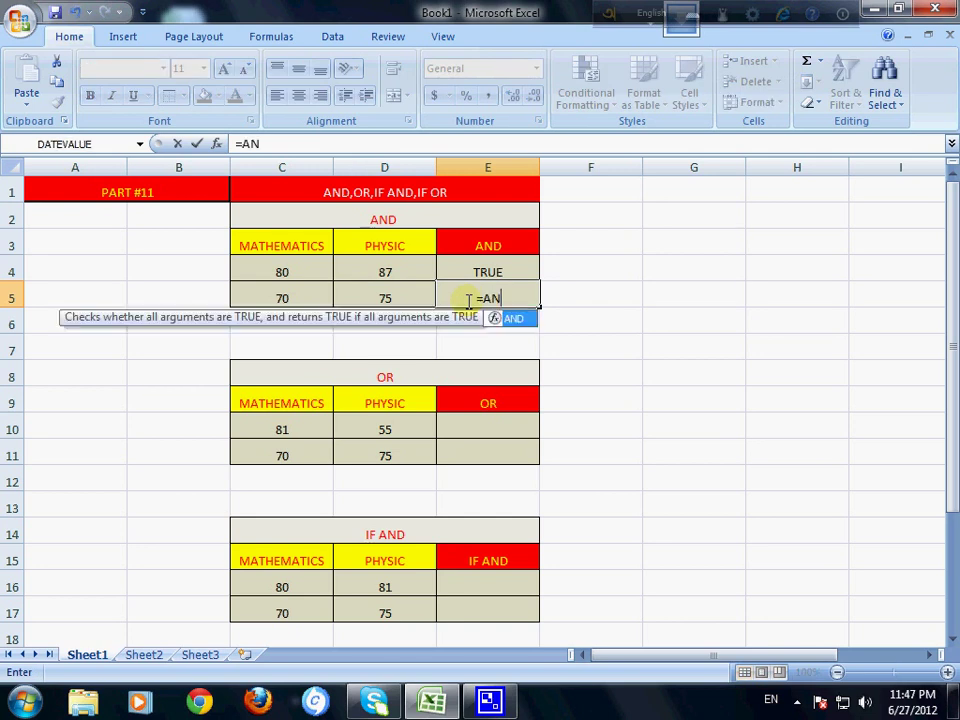
{"action": "type", "text": "D("}
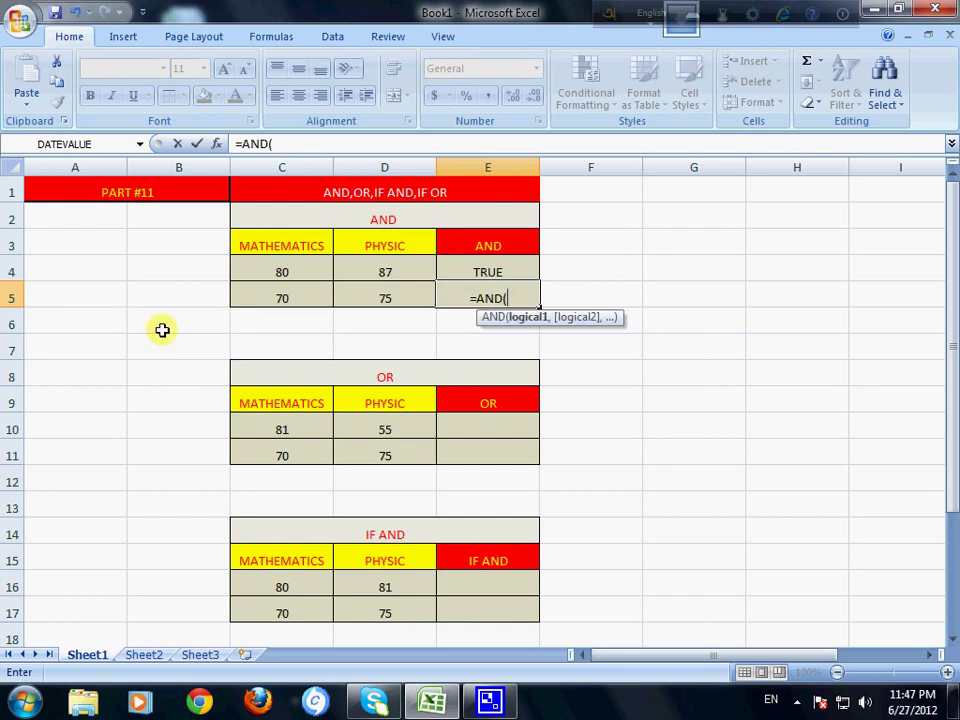
{"action": "left_click", "coordinate": [268, 300]}
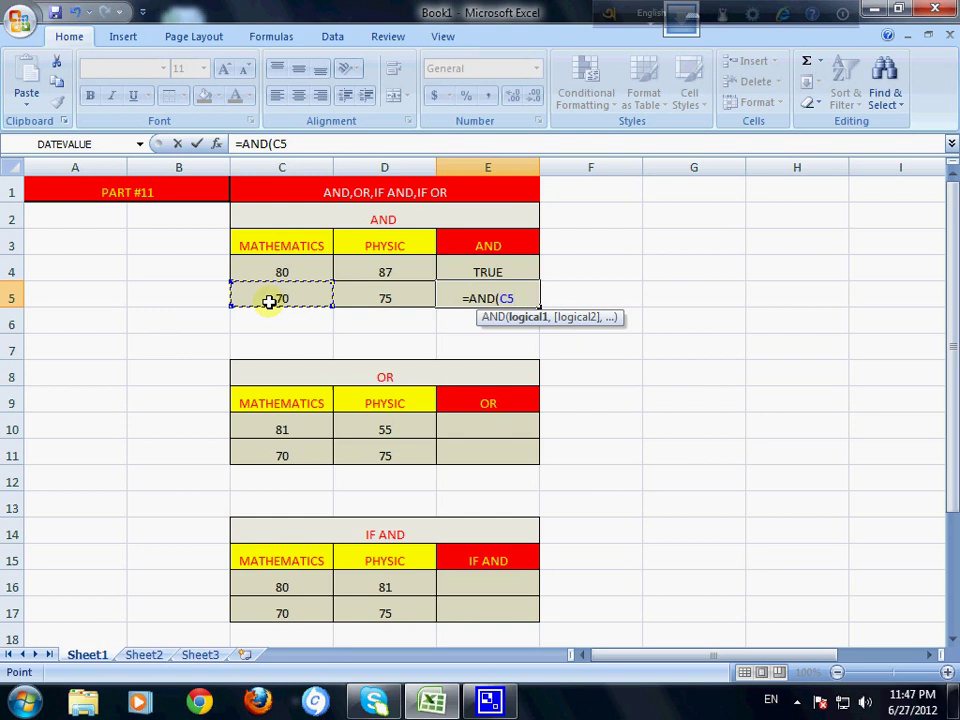
{"action": "type", "text": ">"}
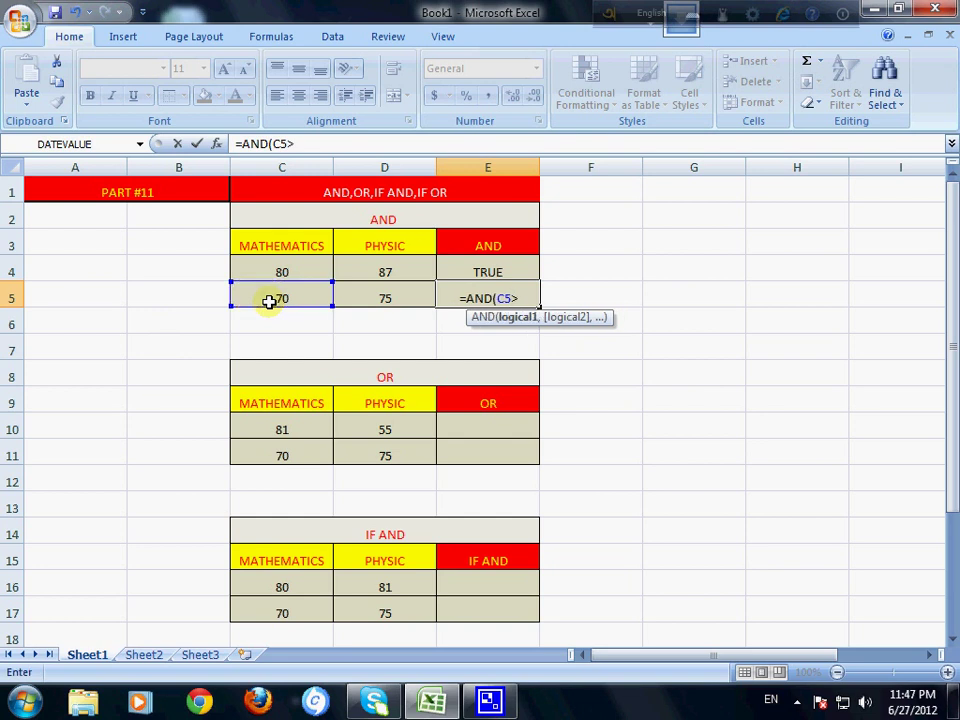
{"action": "type", "text": "=7"}
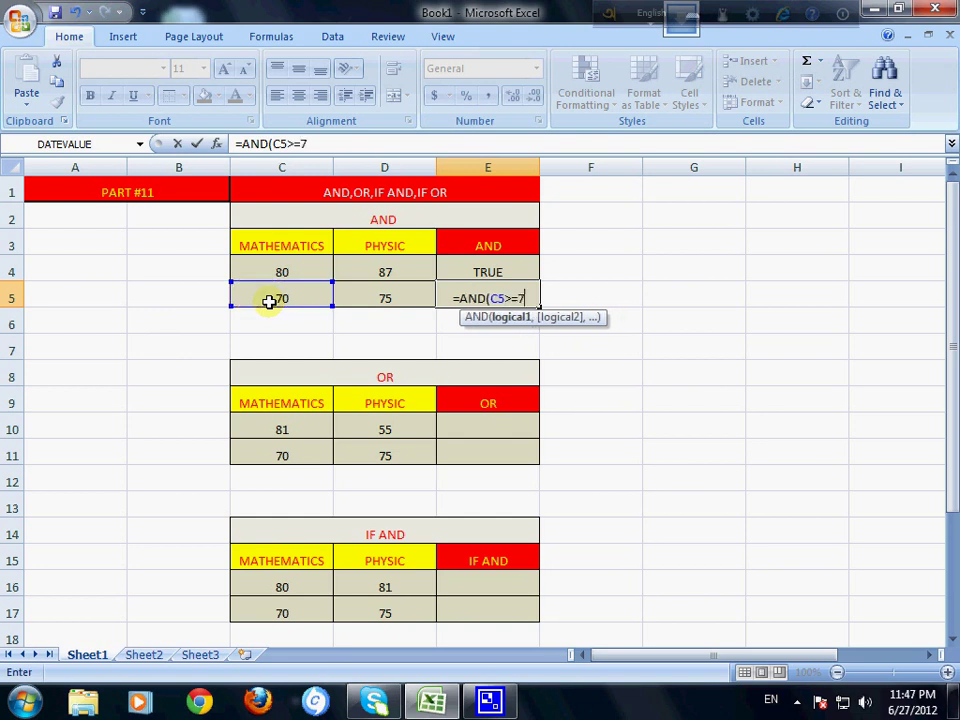
{"action": "type", "text": "0"}
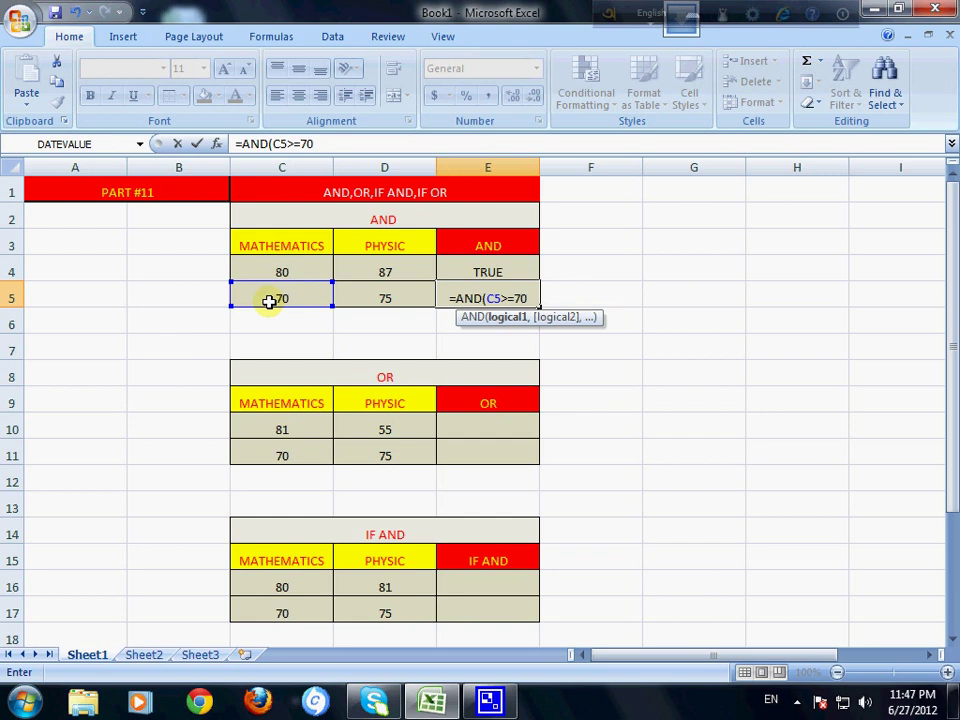
{"action": "type", "text": ","}
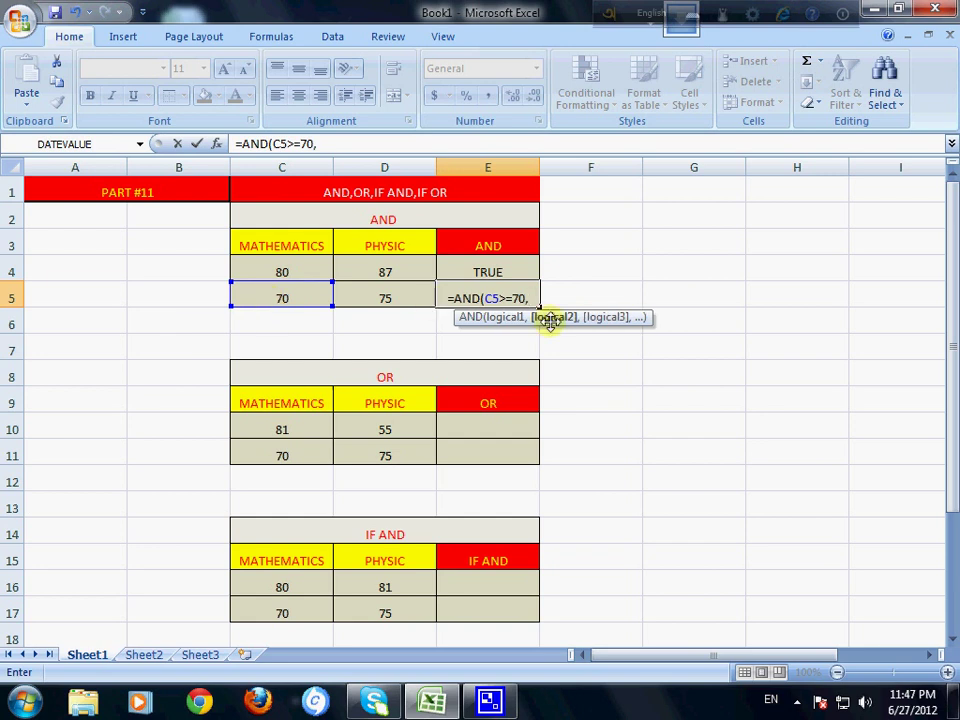
{"action": "left_click", "coordinate": [386, 290]}
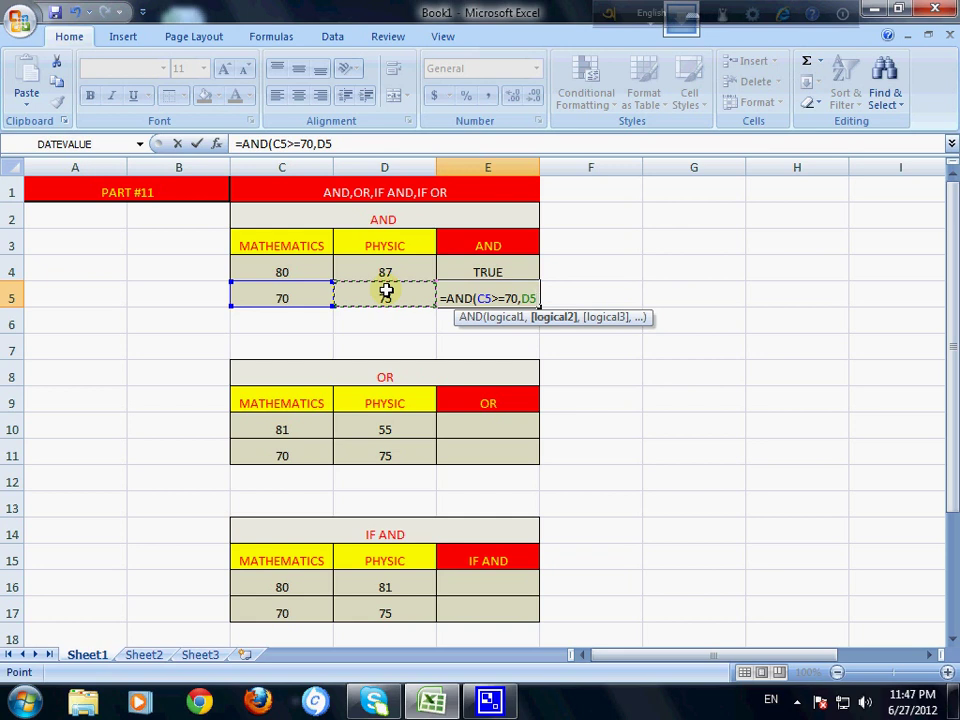
{"action": "type", "text": ">="}
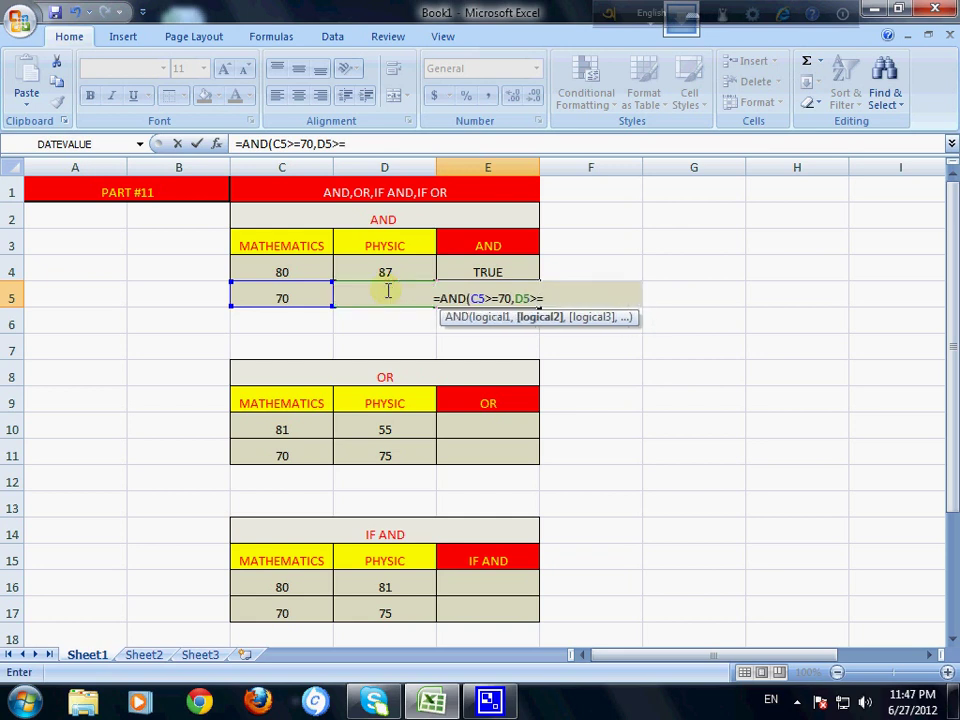
{"action": "type", "text": "70"}
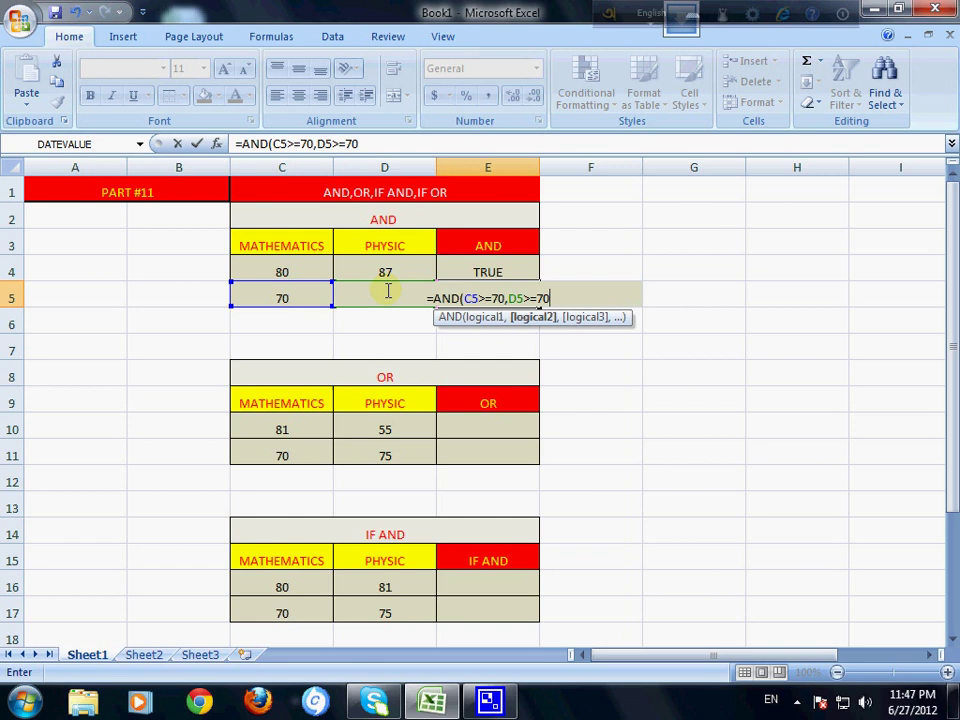
{"action": "type", "text": ")"}
{"action": "key", "text": "Return"}
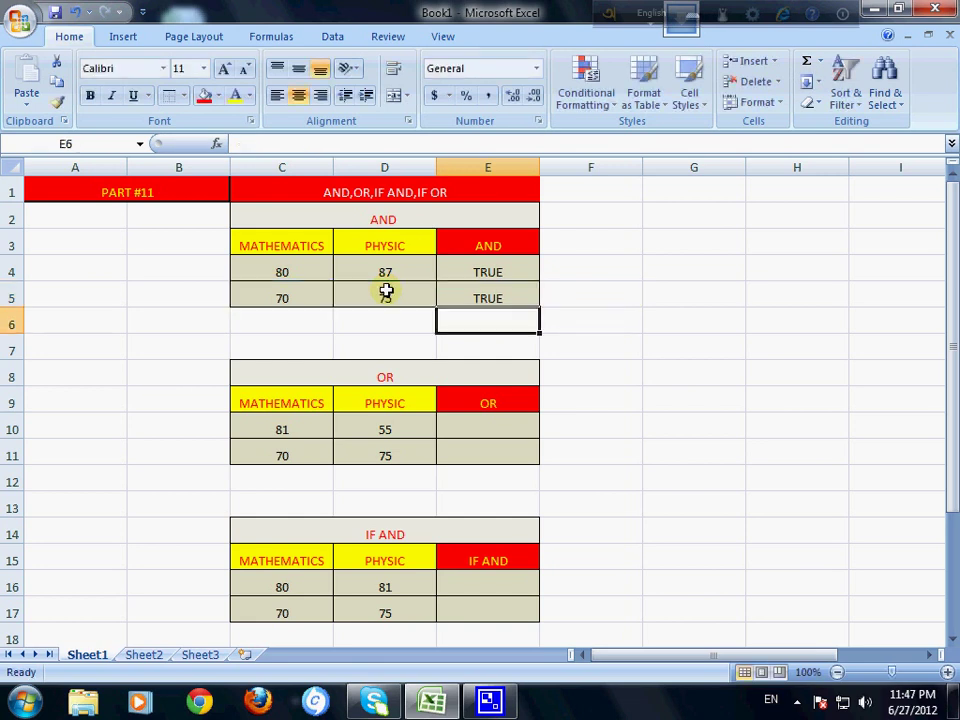
Review E5's AND formula and its C5 and D5 references without changing it
{"action": "left_click", "coordinate": [470, 291]}
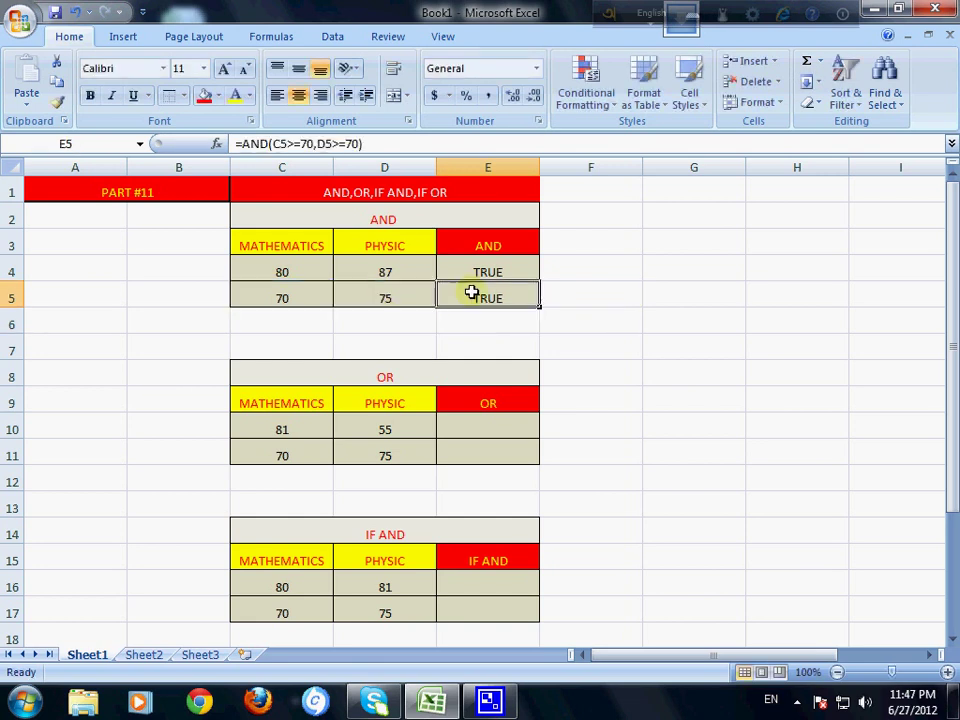
{"action": "left_click", "coordinate": [318, 304]}
{"action": "left_click", "coordinate": [372, 310]}
{"action": "left_click", "coordinate": [317, 300]}
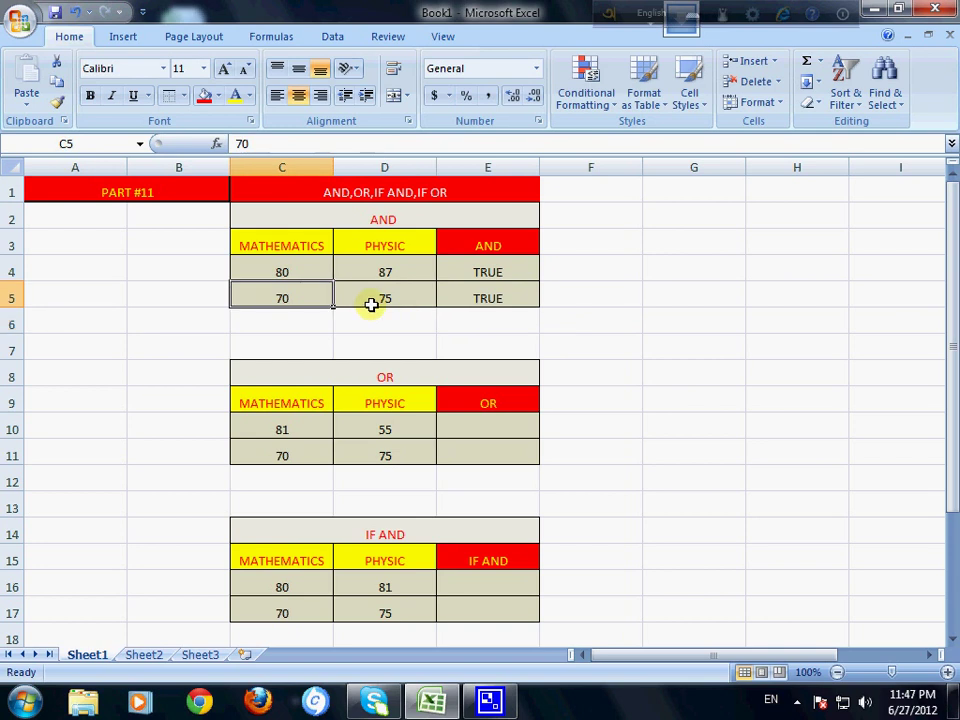
{"action": "left_click", "coordinate": [371, 304]}
{"action": "left_click", "coordinate": [318, 299]}
{"action": "left_click", "coordinate": [366, 298]}
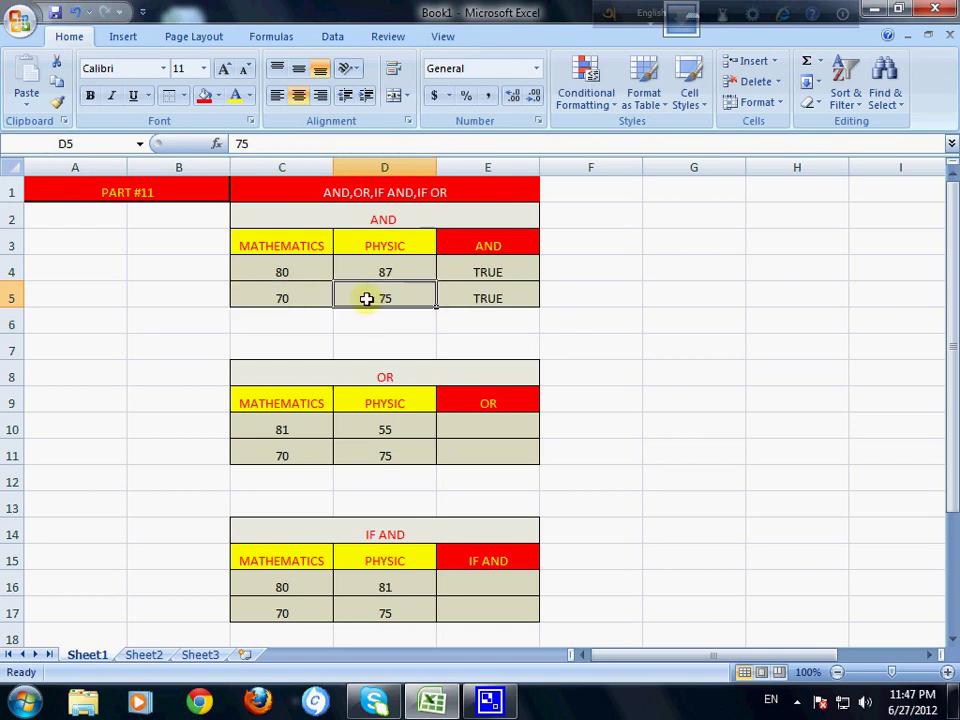
{"action": "double_click", "coordinate": [497, 298]}
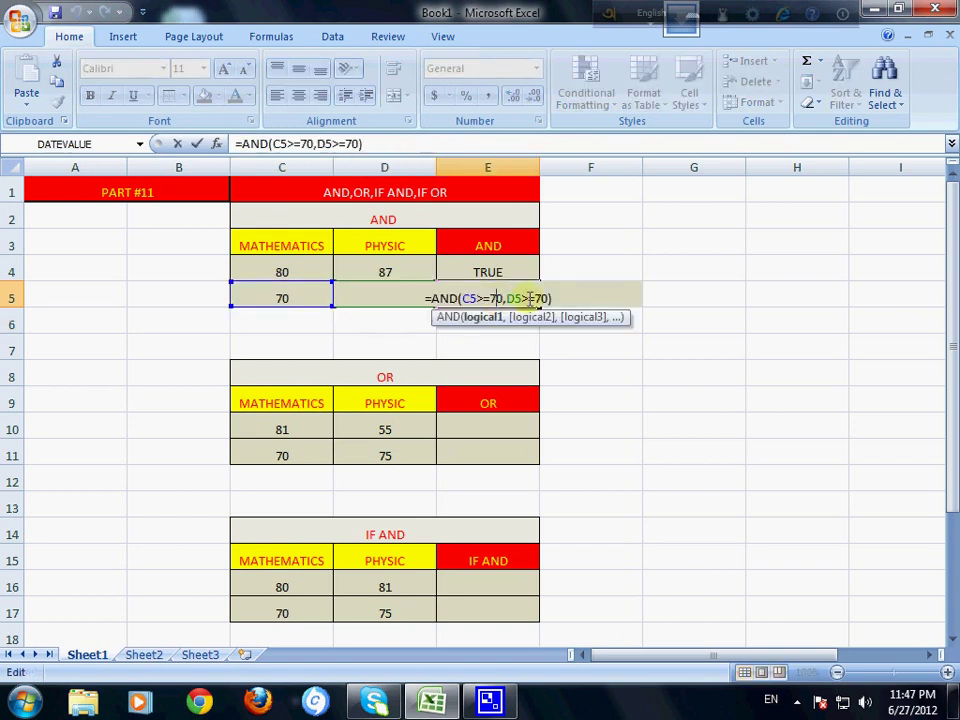
{"action": "left_click", "coordinate": [396, 327]}
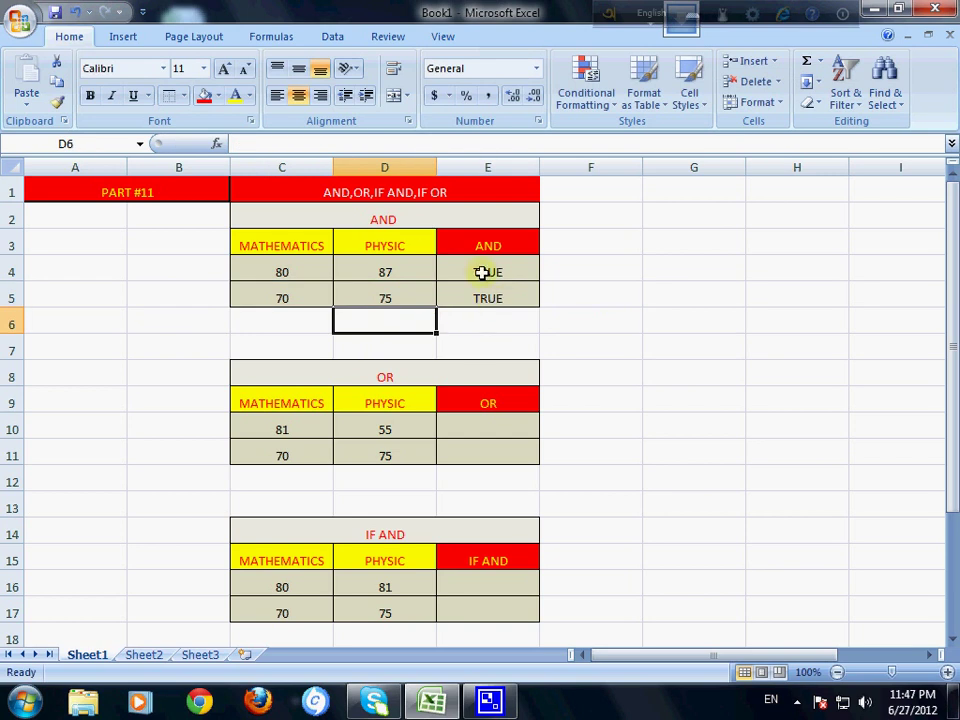
Change the Physic score in D4 to 55 so E4's AND result reads FALSE
{"action": "left_click", "coordinate": [482, 272]}
{"action": "left_click", "coordinate": [384, 275]}
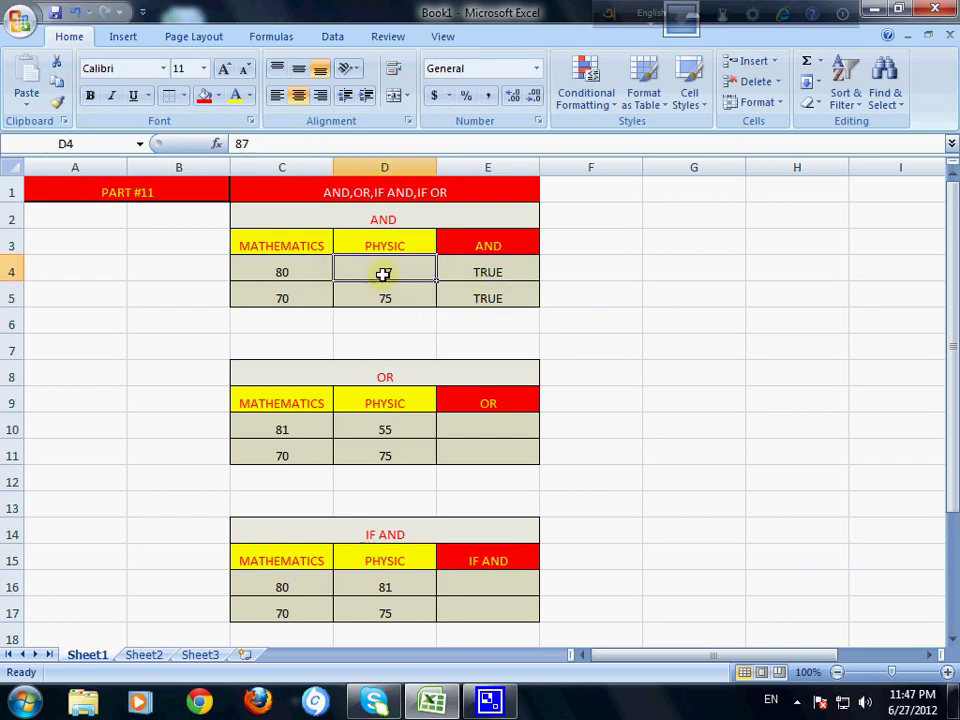
{"action": "type", "text": "55"}
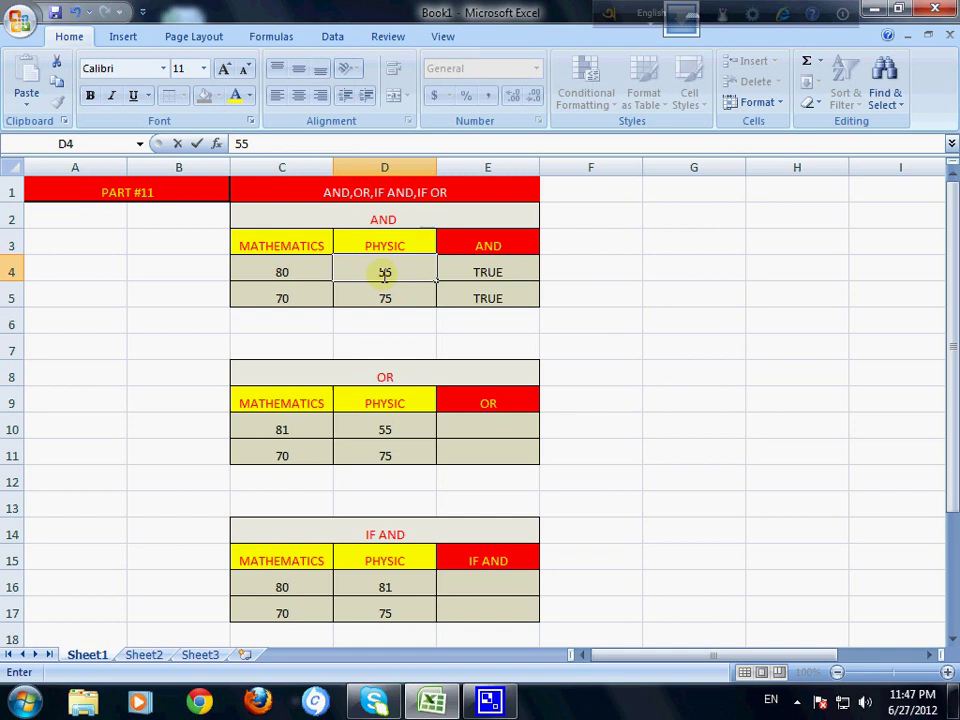
{"action": "key", "text": "Return"}
{"action": "key", "text": "Right"}
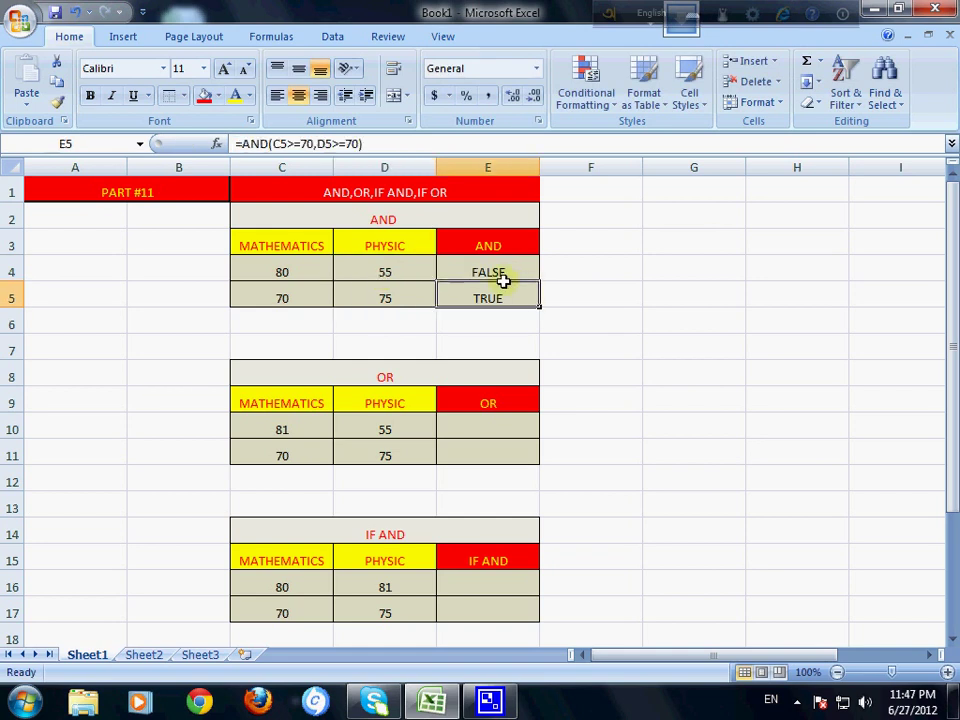
{"action": "left_click", "coordinate": [495, 266]}
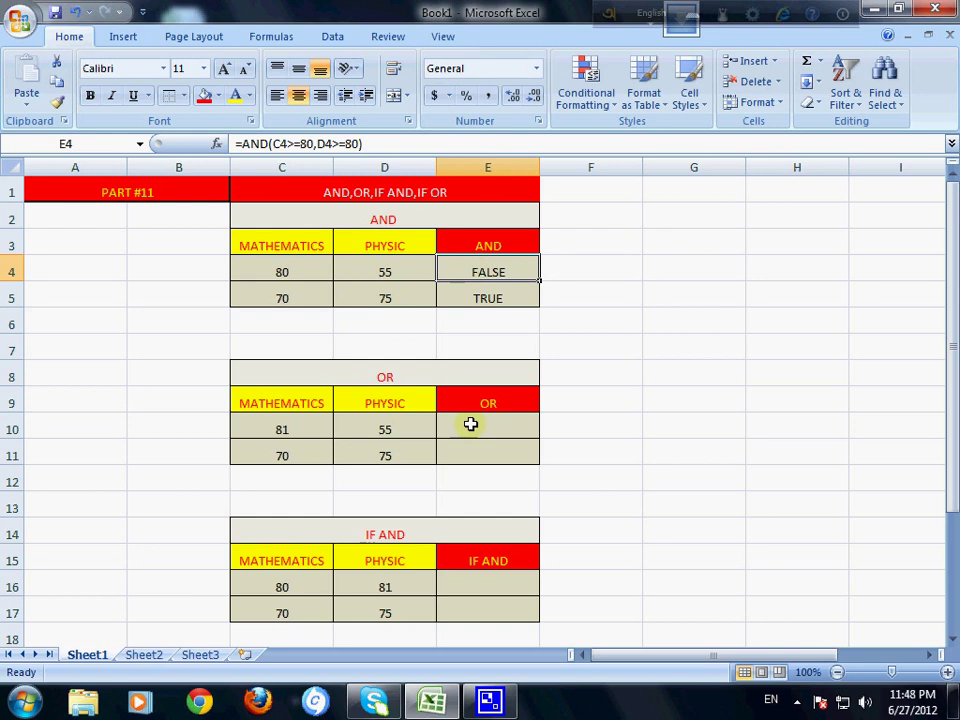
{"action": "left_click_drag", "start_coordinate": [952, 393], "coordinate": [952, 368]}
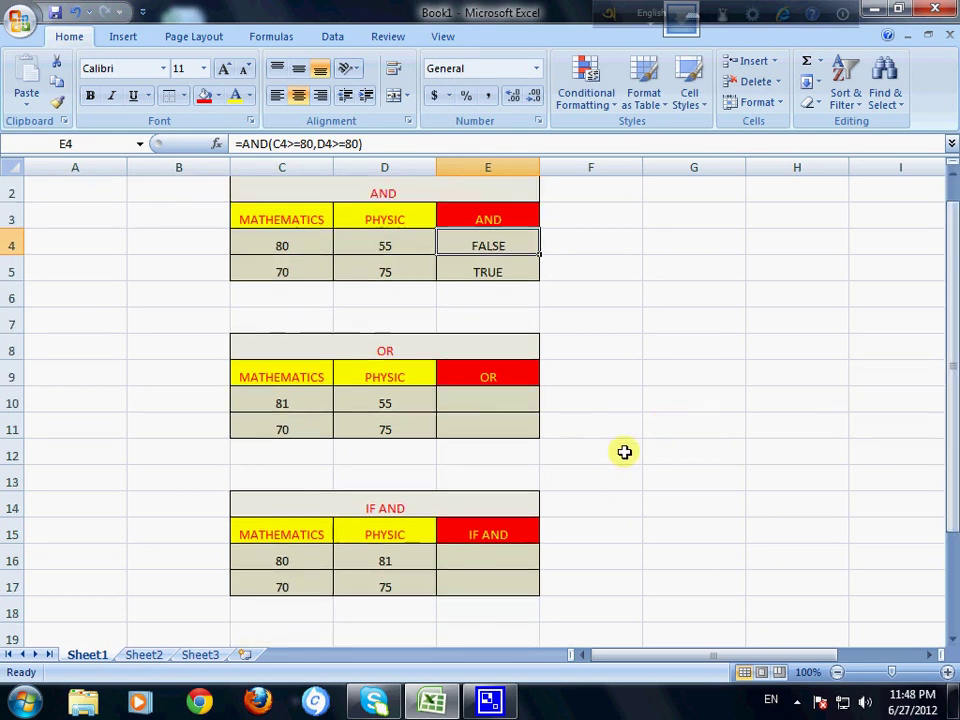
Enter =OR(C10>=80,D10>=80) in E10, showing TRUE for scores 81 and 55
{"action": "left_click", "coordinate": [495, 401]}
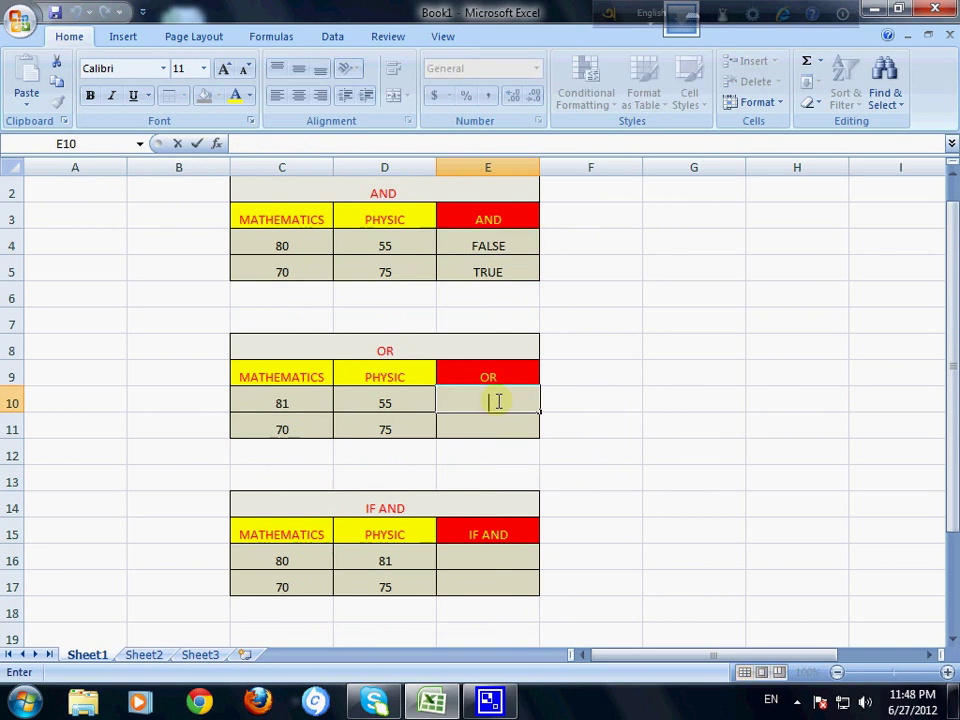
{"action": "type", "text": "=O"}
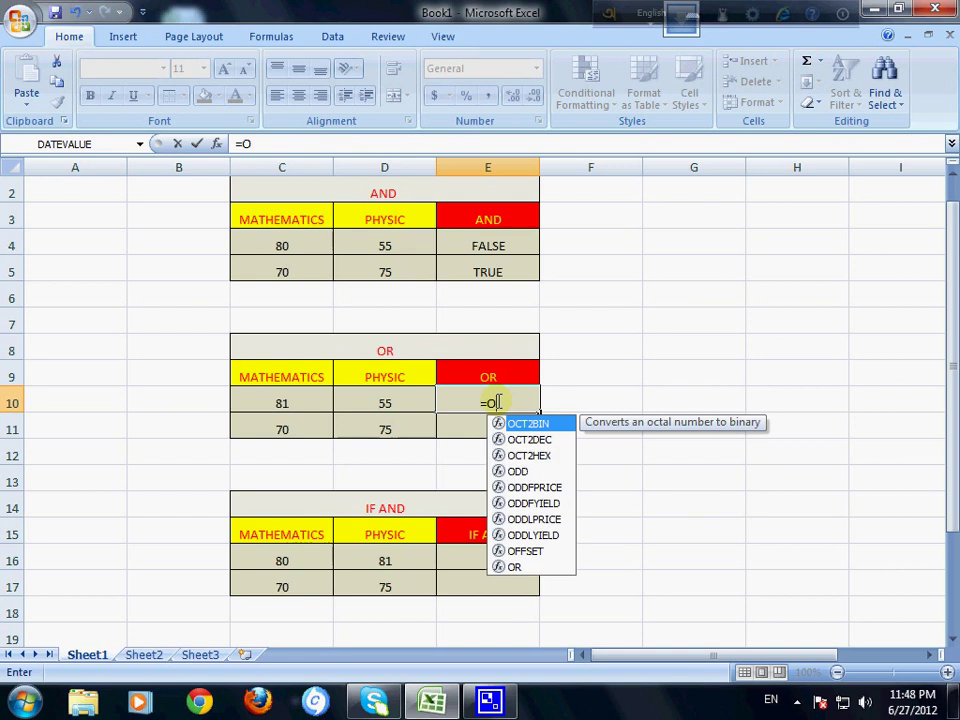
{"action": "type", "text": "R("}
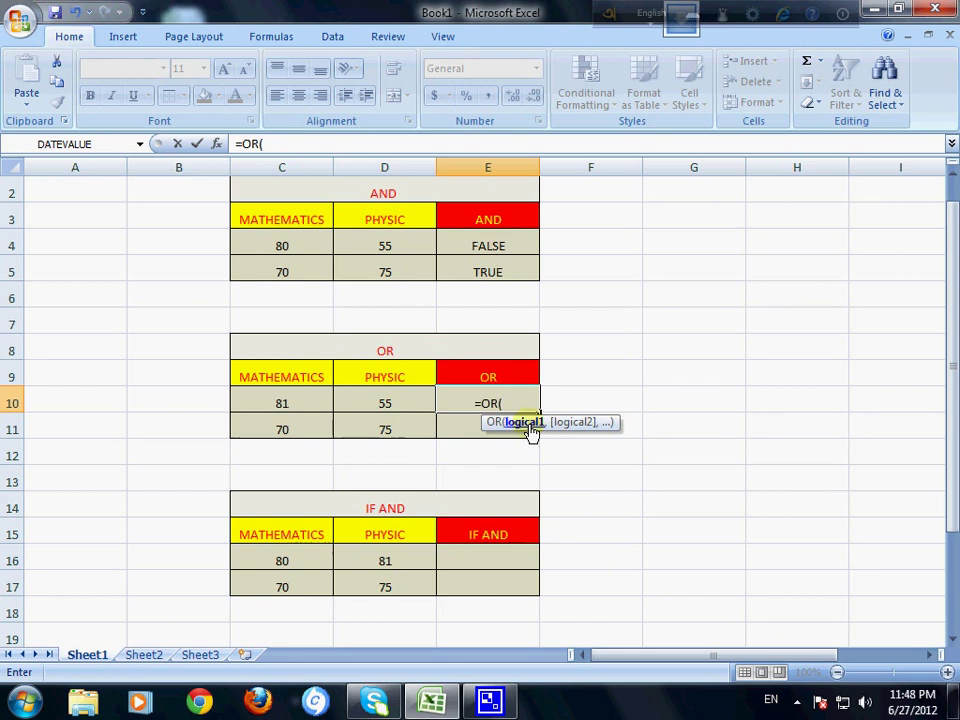
{"action": "left_click", "coordinate": [301, 401]}
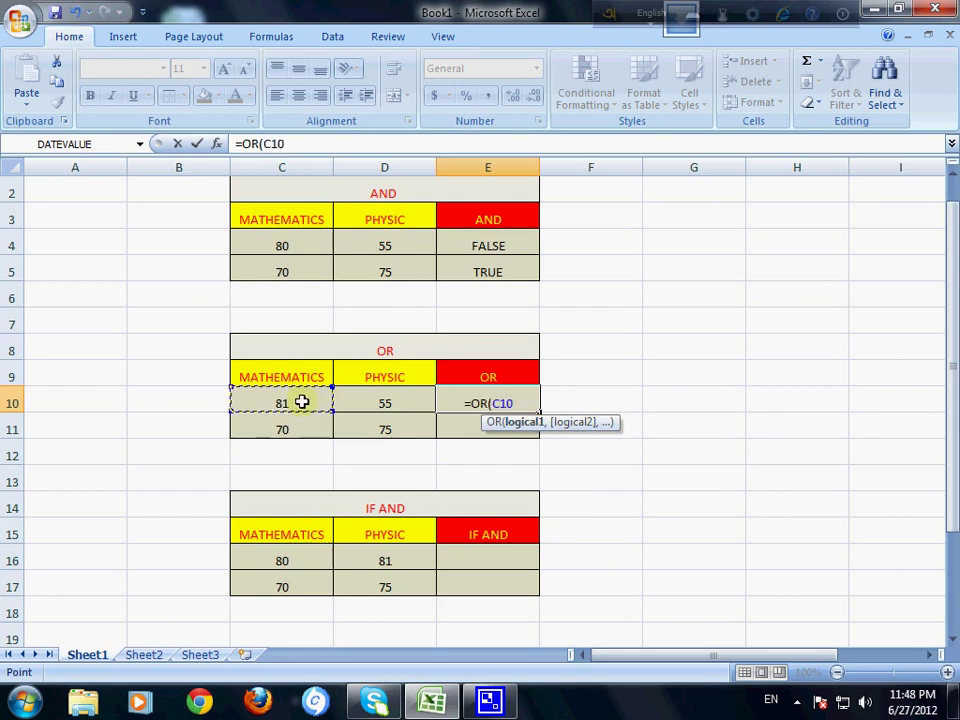
{"action": "type", "text": ">"}
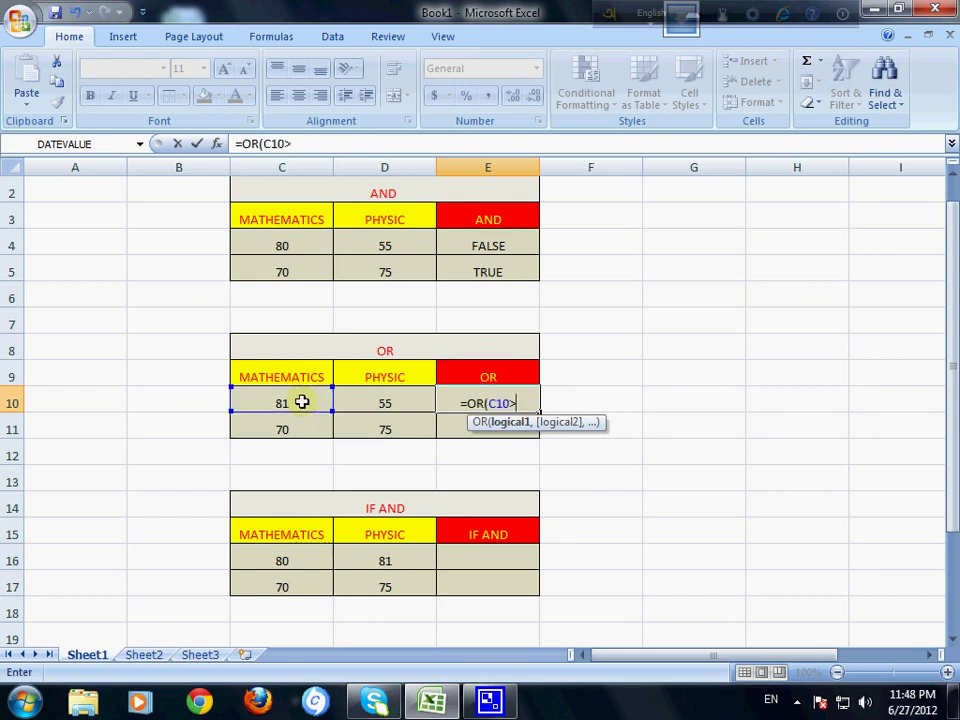
{"action": "type", "text": "=8"}
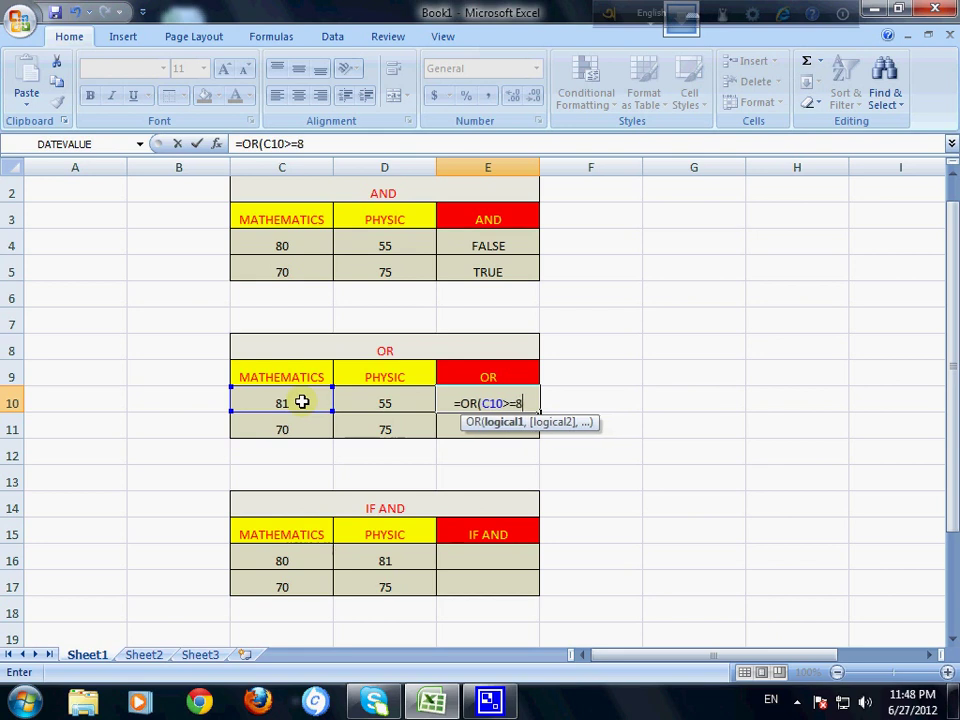
{"action": "type", "text": "0,"}
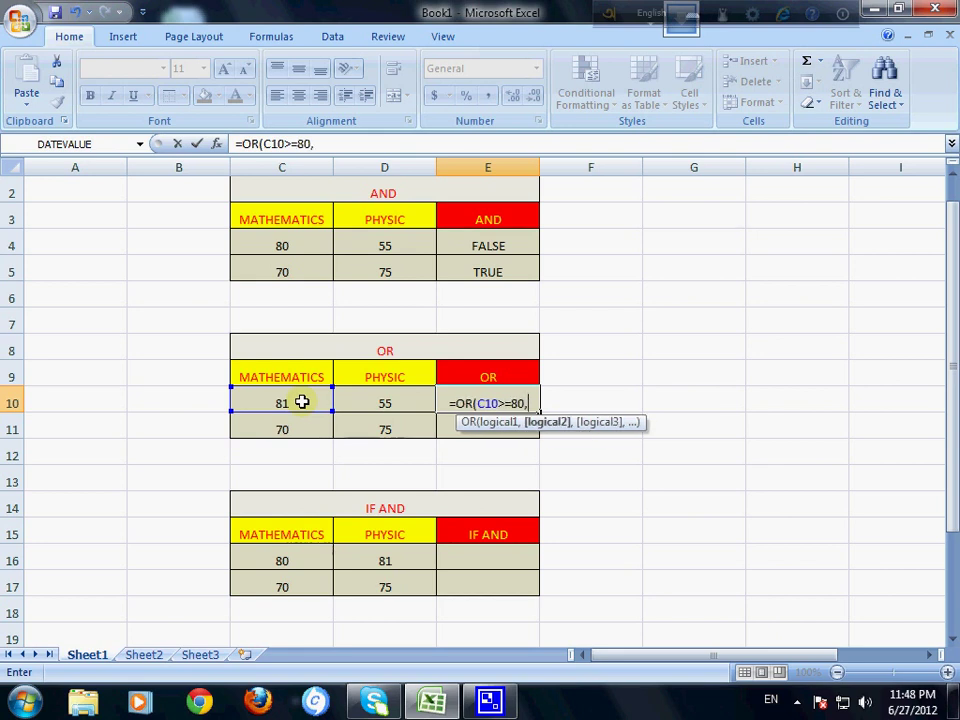
{"action": "left_click", "coordinate": [361, 403]}
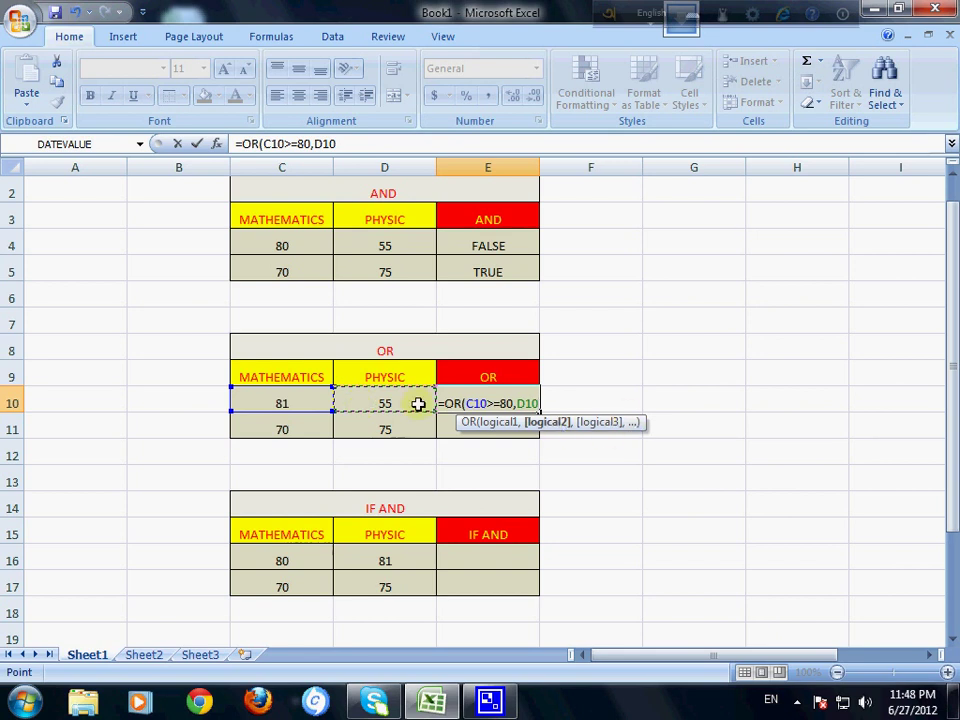
{"action": "type", "text": ">"}
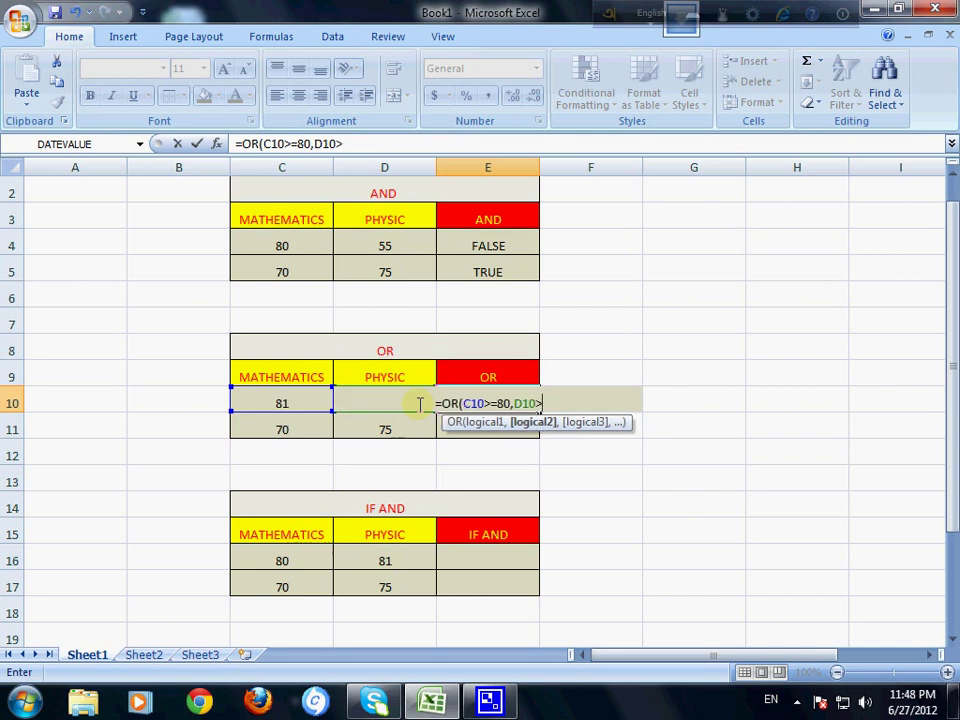
{"action": "type", "text": "="}
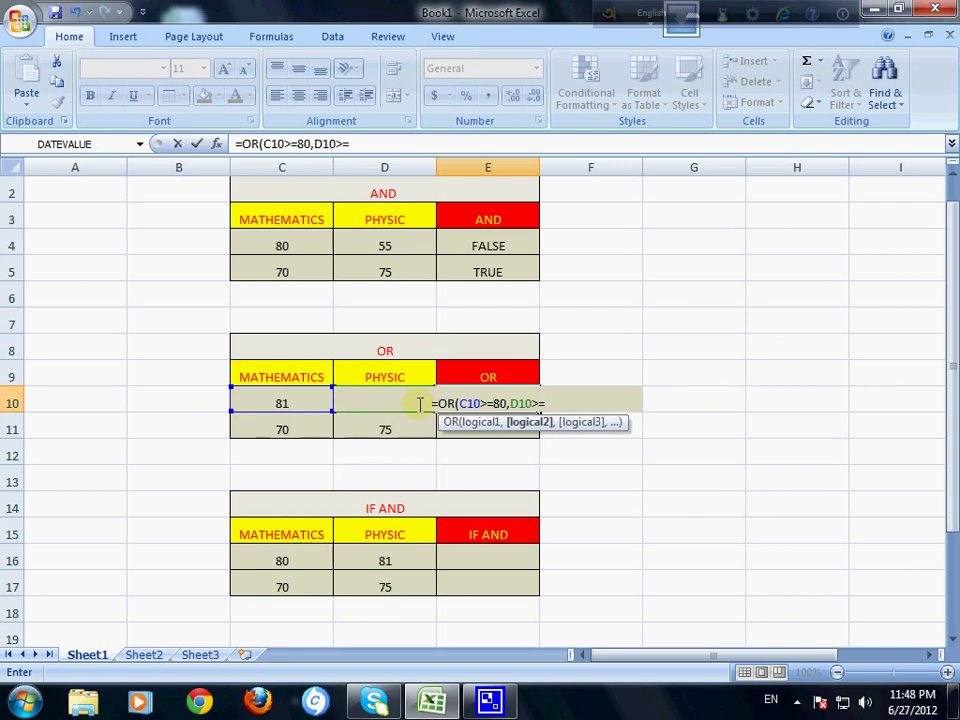
{"action": "type", "text": "80"}
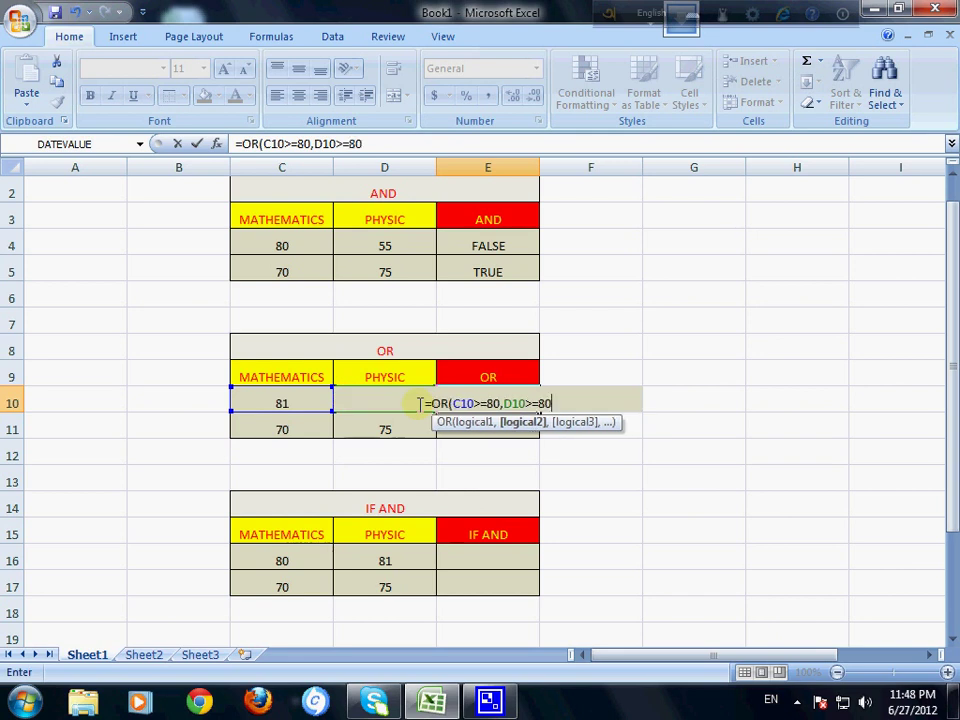
{"action": "type", "text": ")"}
{"action": "key", "text": "Return"}
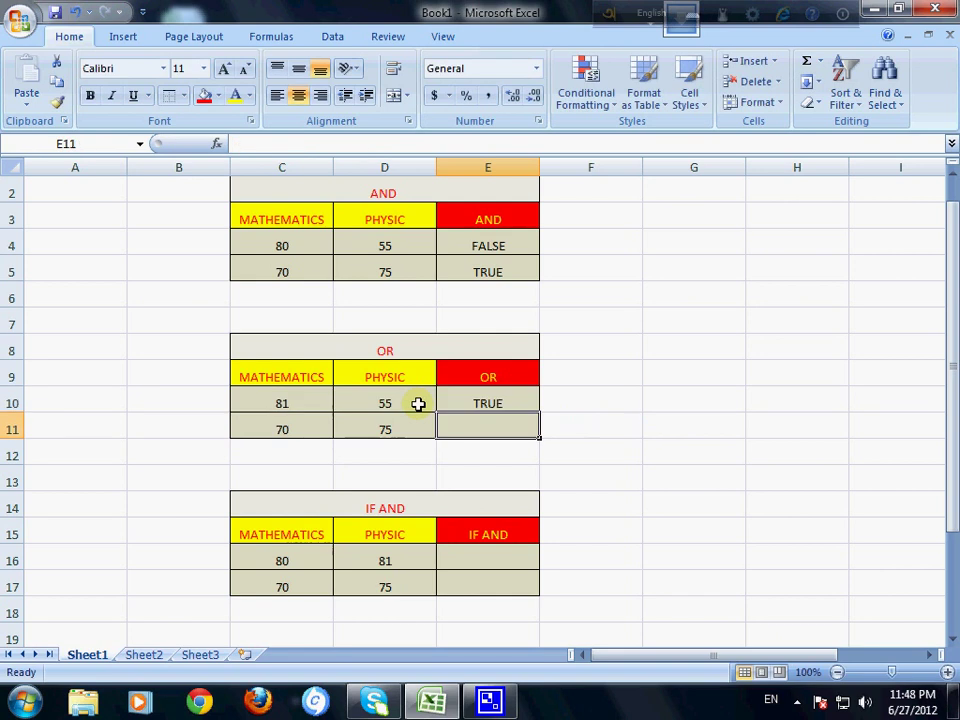
{"action": "left_click", "coordinate": [496, 402]}
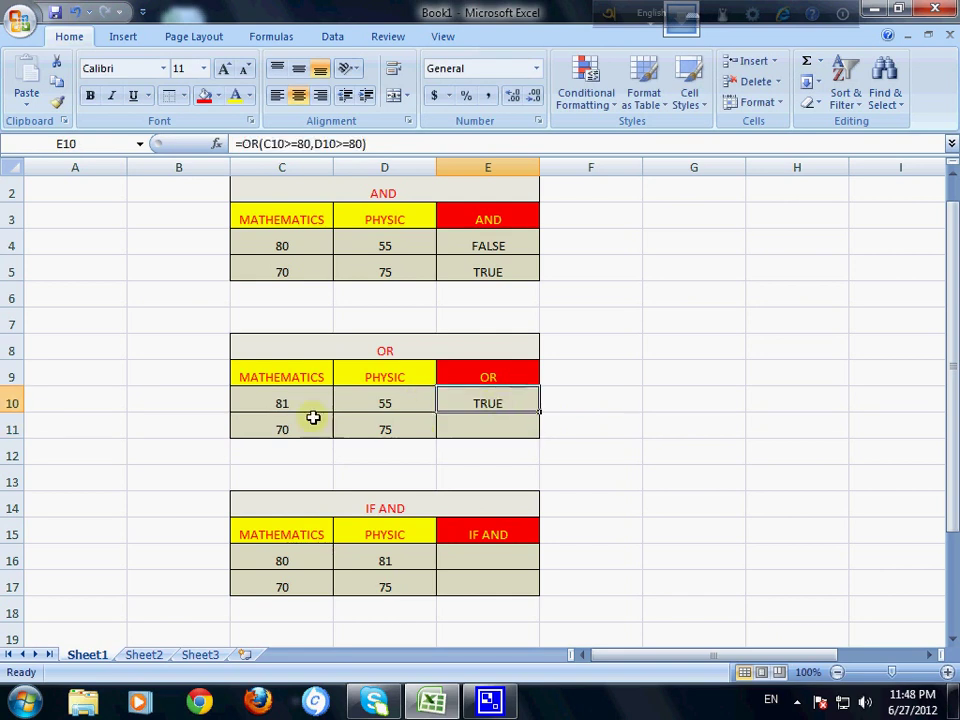
{"action": "double_click", "coordinate": [482, 401]}
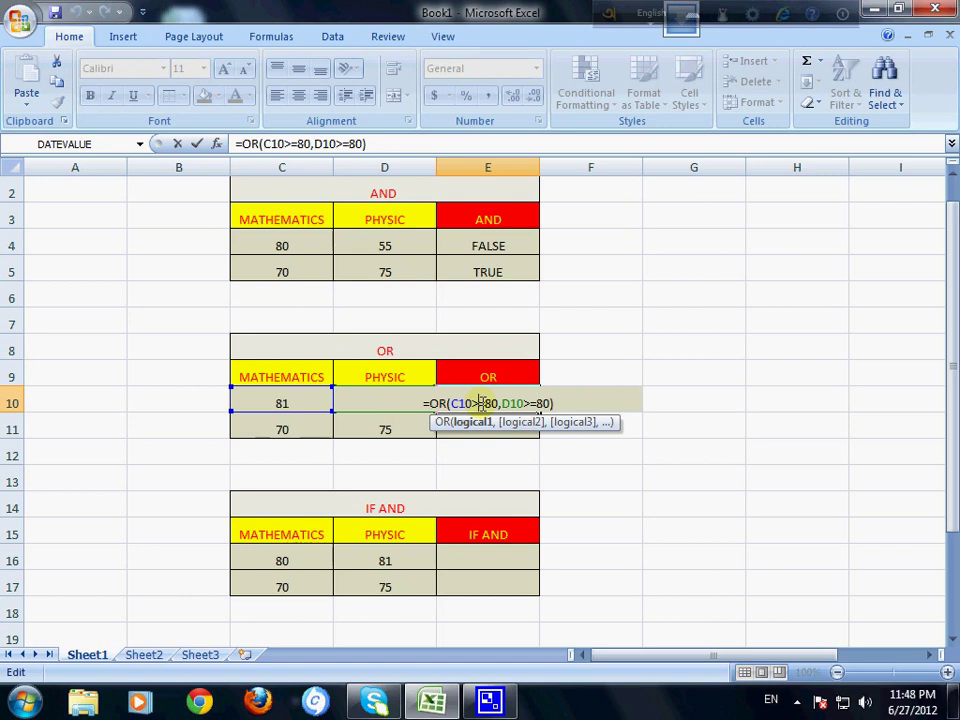
{"action": "left_click", "coordinate": [522, 474]}
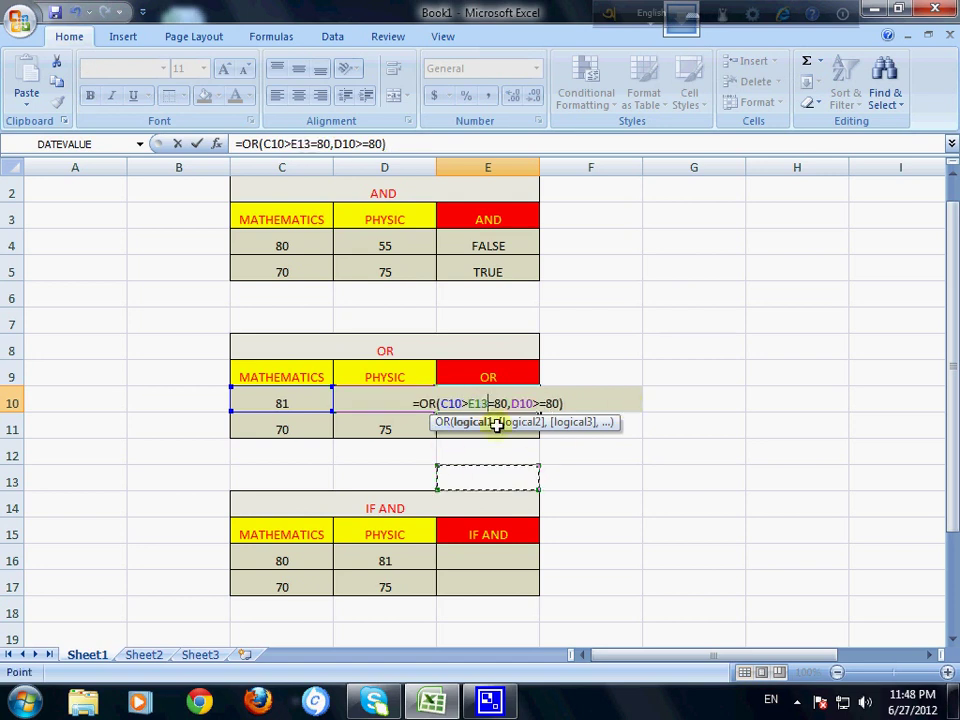
{"action": "key", "text": "BackSpace"}
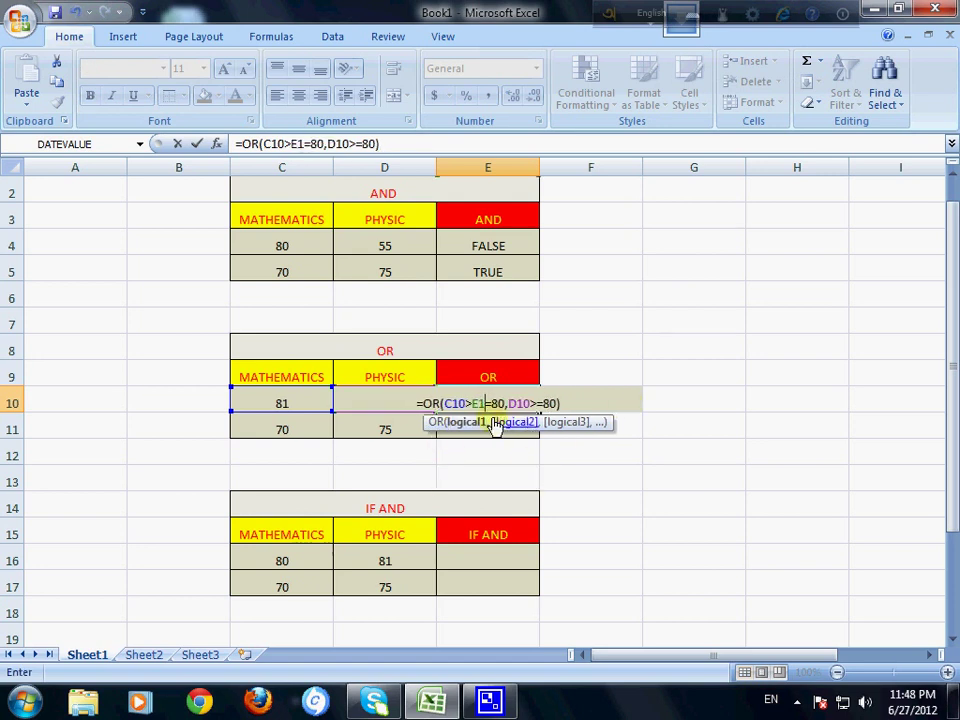
{"action": "key", "text": "BackSpace"}
{"action": "key", "text": "BackSpace"}
{"action": "key", "text": "Return"}
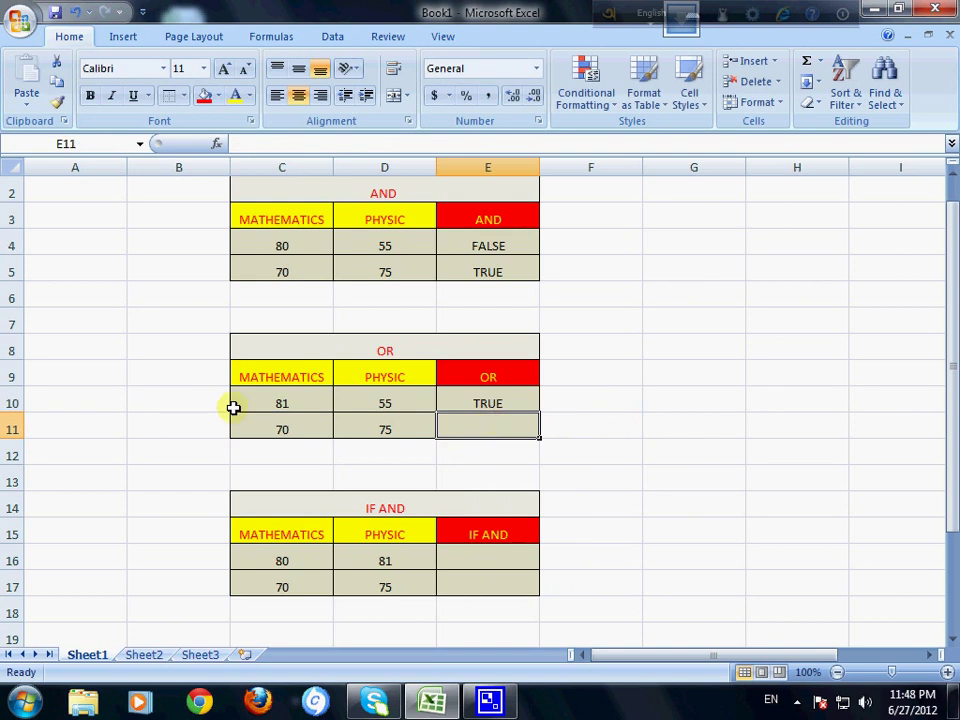
{"action": "left_click", "coordinate": [252, 403]}
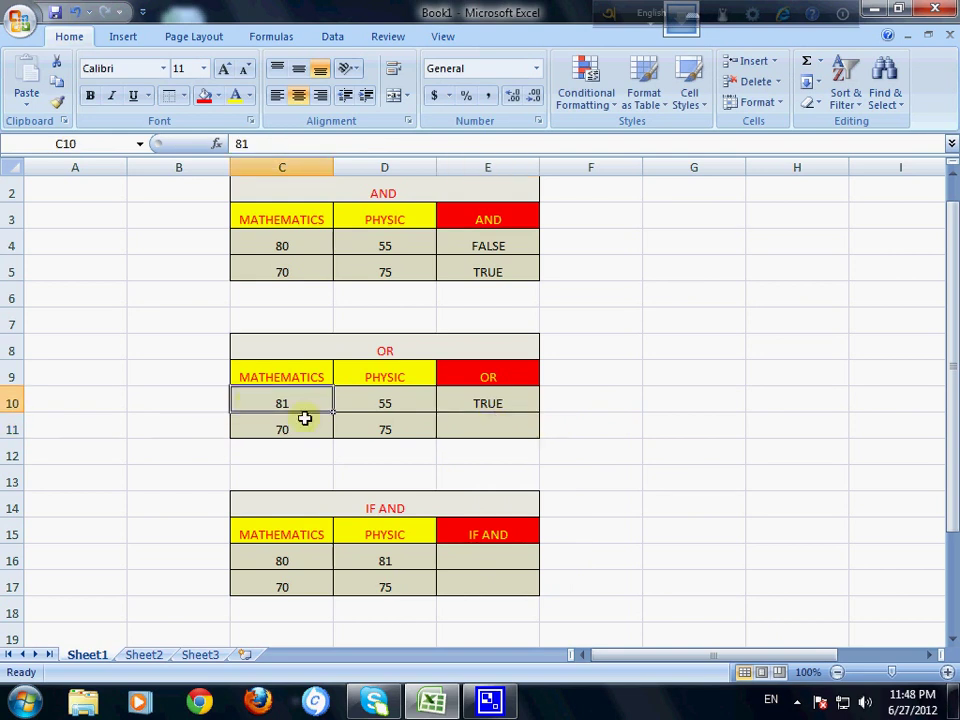
{"action": "left_click", "coordinate": [364, 407]}
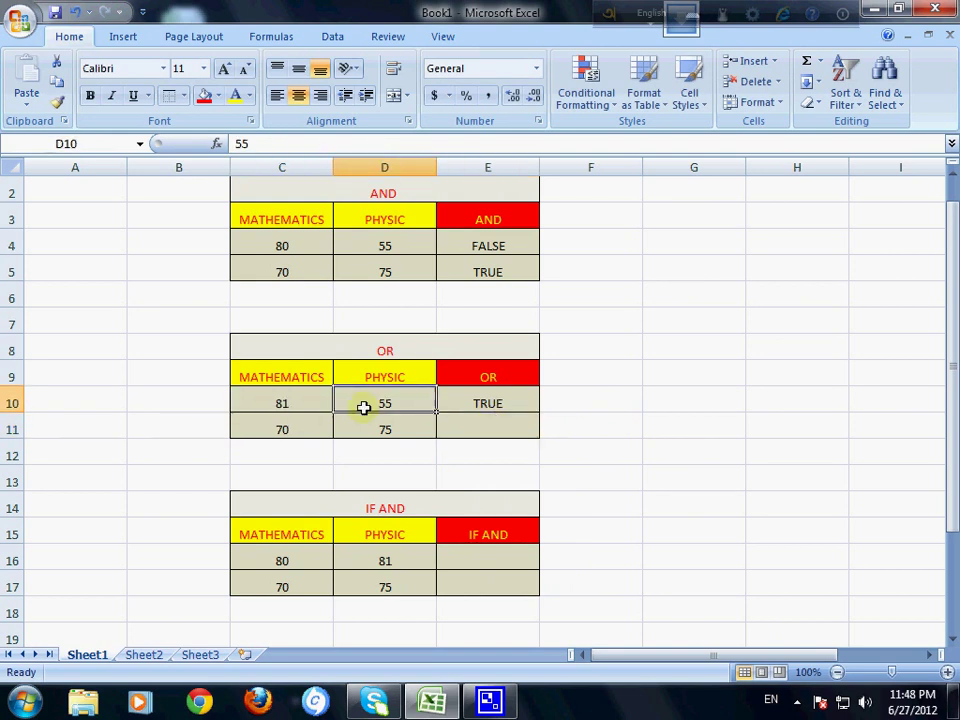
{"action": "left_click", "coordinate": [298, 403]}
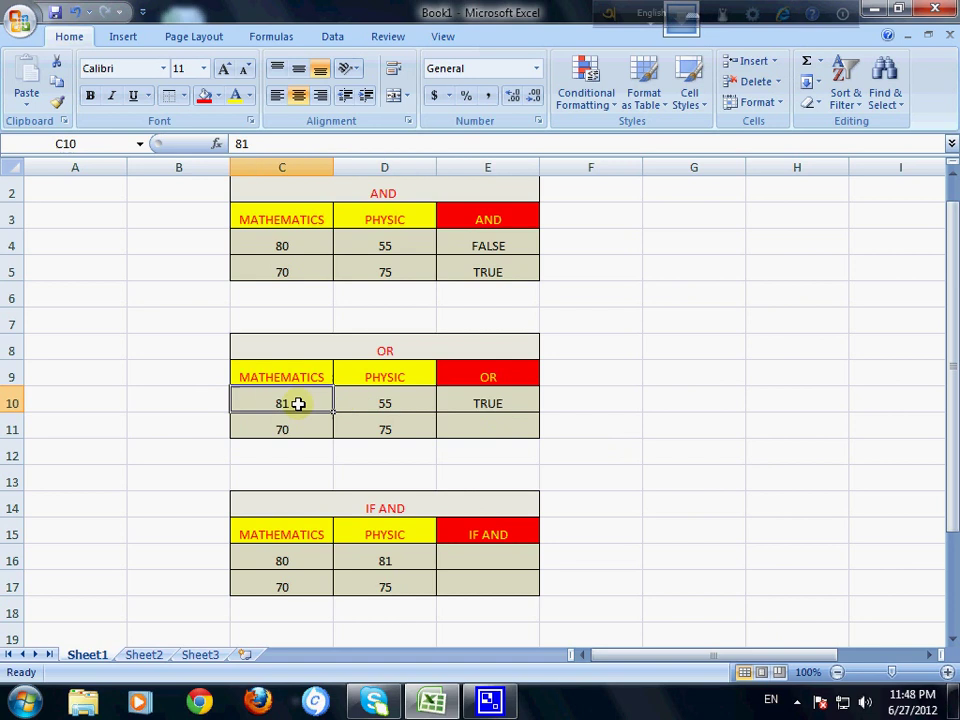
{"action": "left_click", "coordinate": [480, 410]}
{"action": "left_click", "coordinate": [473, 433]}
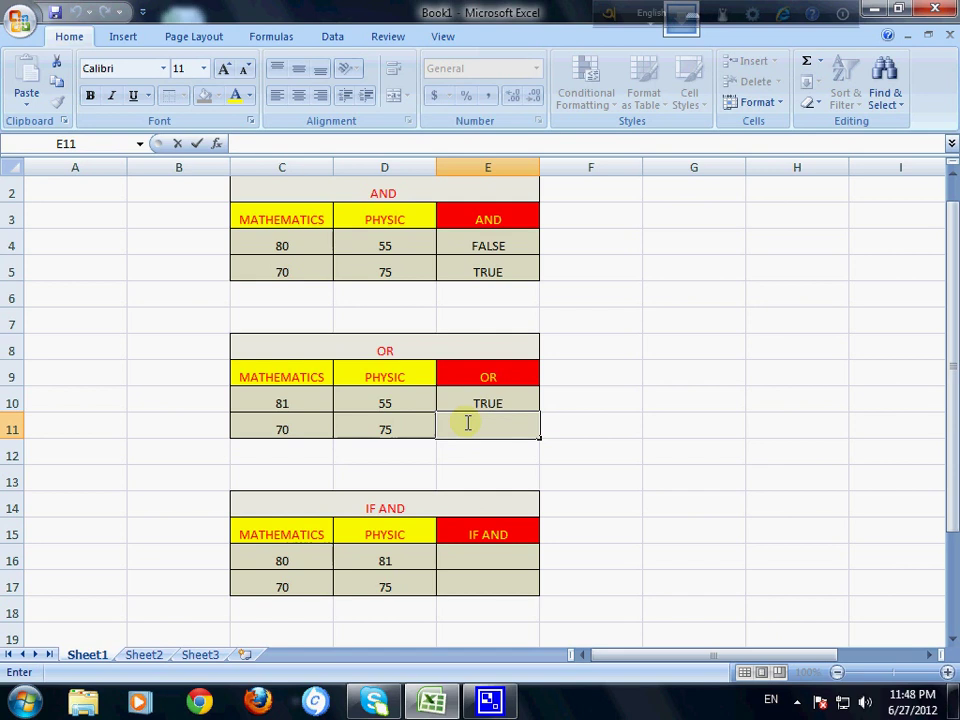
Enter =OR(C11>=70,D11>=70) in E11, returning TRUE for scores 70 and 75
{"action": "type", "text": "=O"}
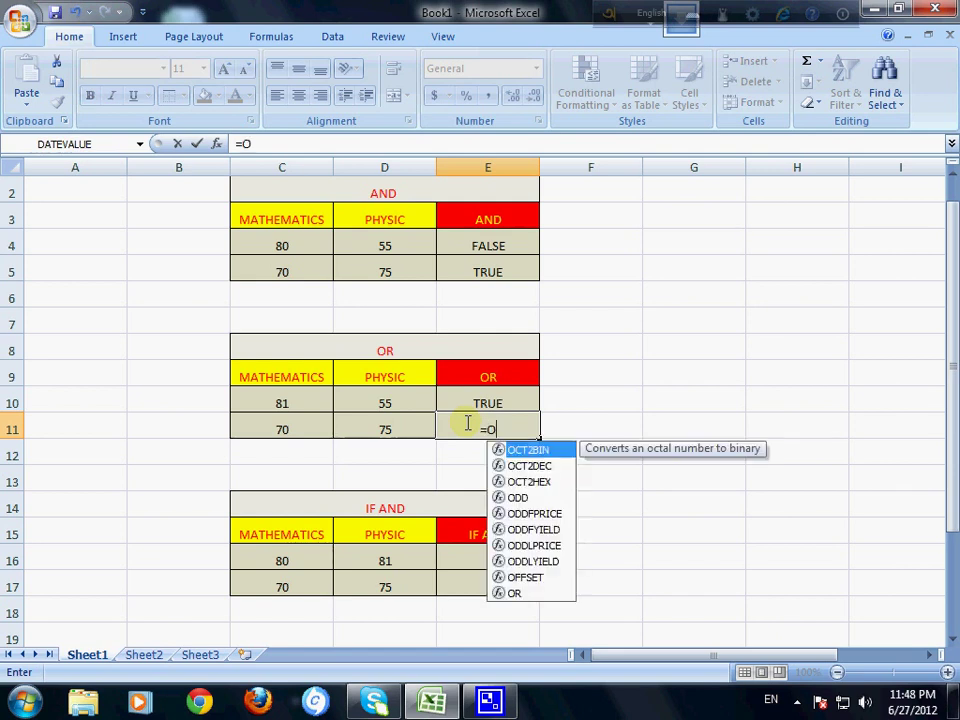
{"action": "type", "text": "R("}
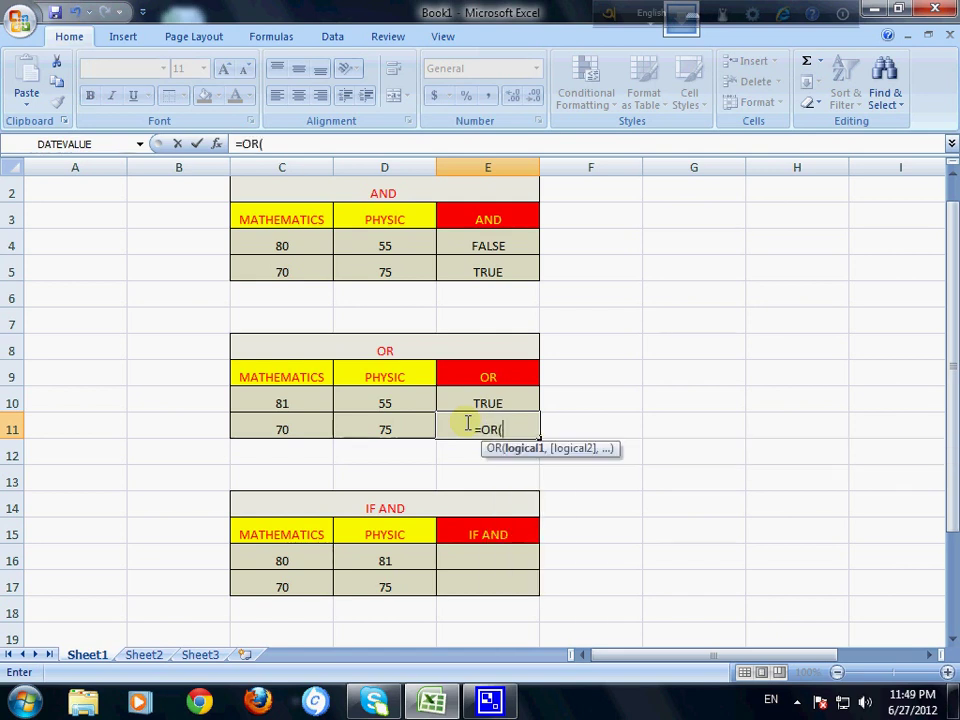
{"action": "left_click", "coordinate": [281, 428]}
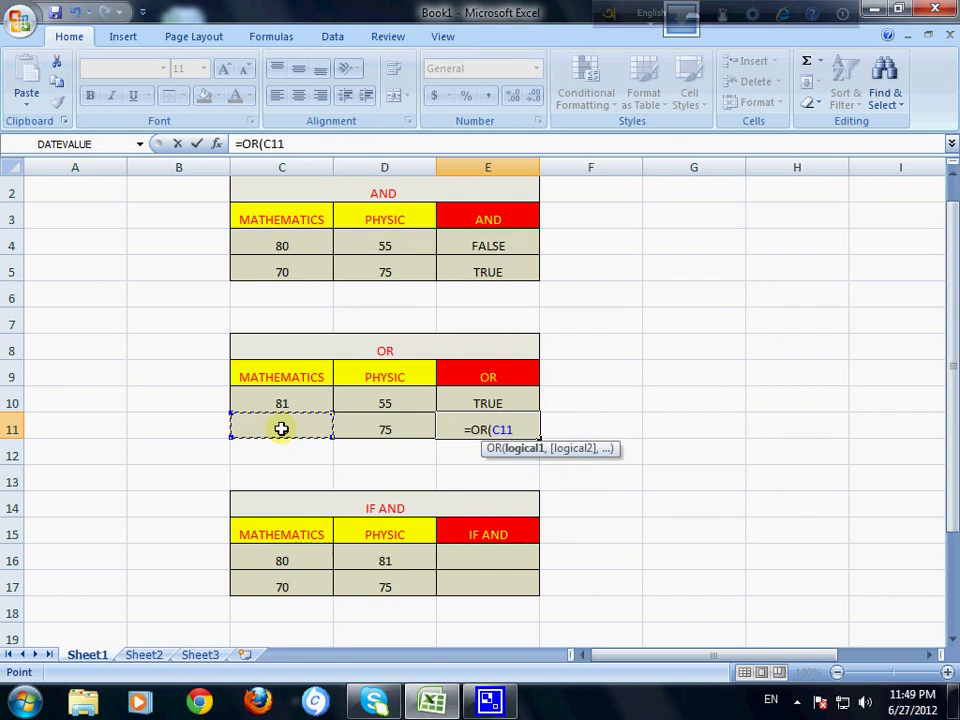
{"action": "type", "text": ">"}
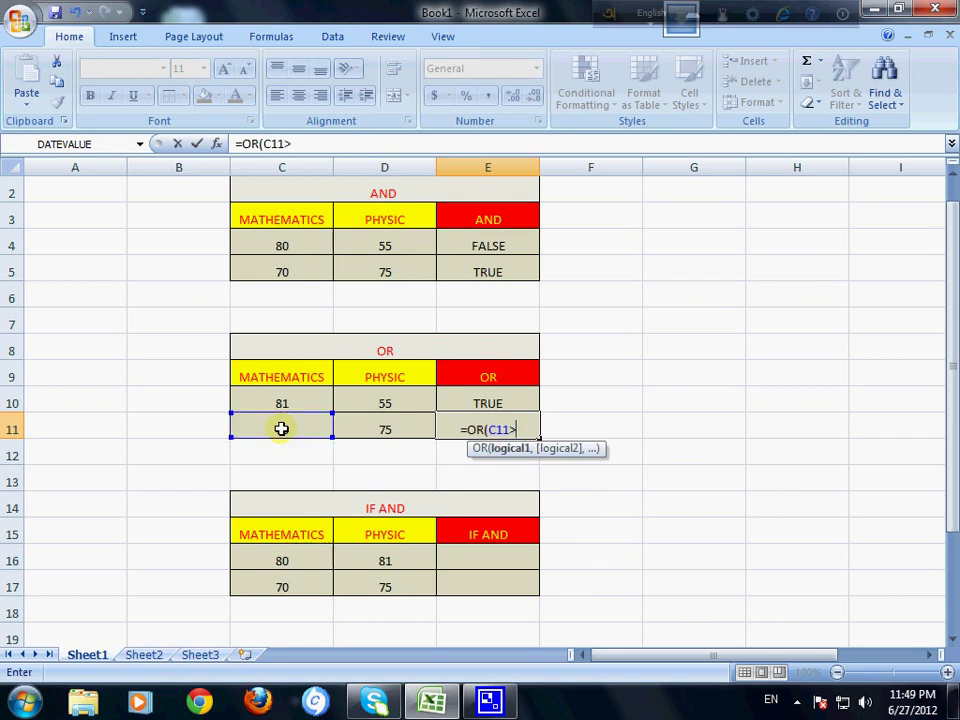
{"action": "type", "text": "=70"}
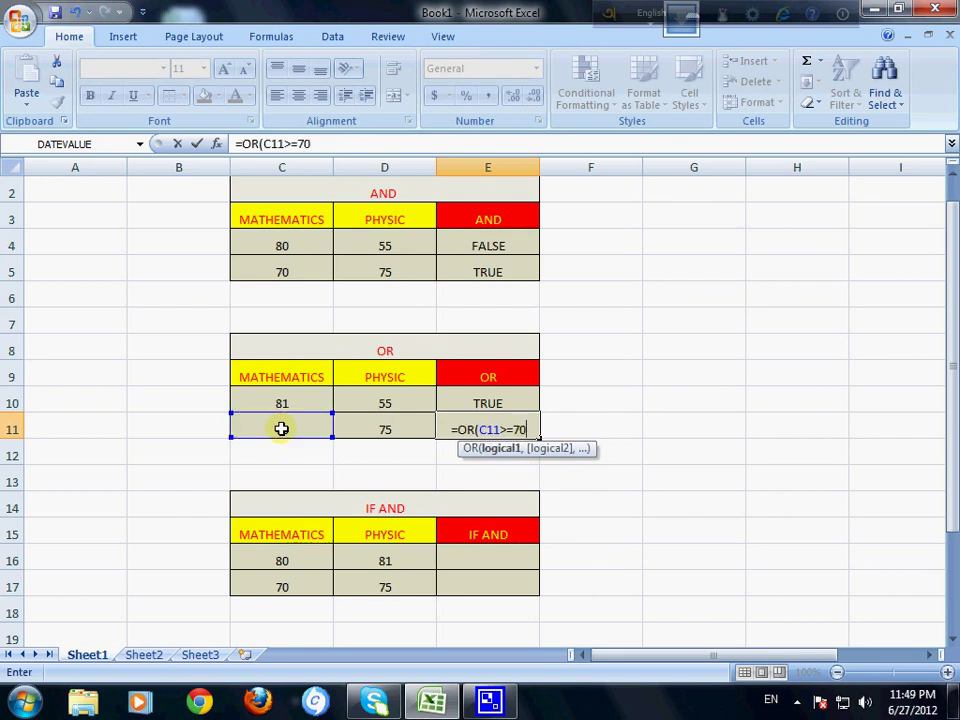
{"action": "type", "text": ","}
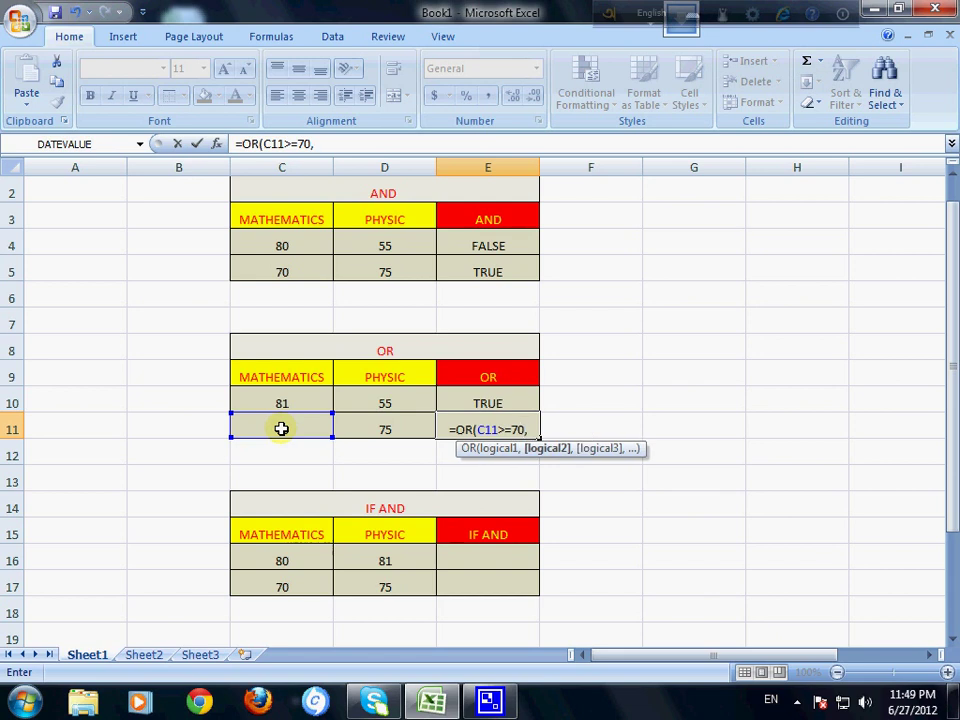
{"action": "left_click", "coordinate": [376, 426]}
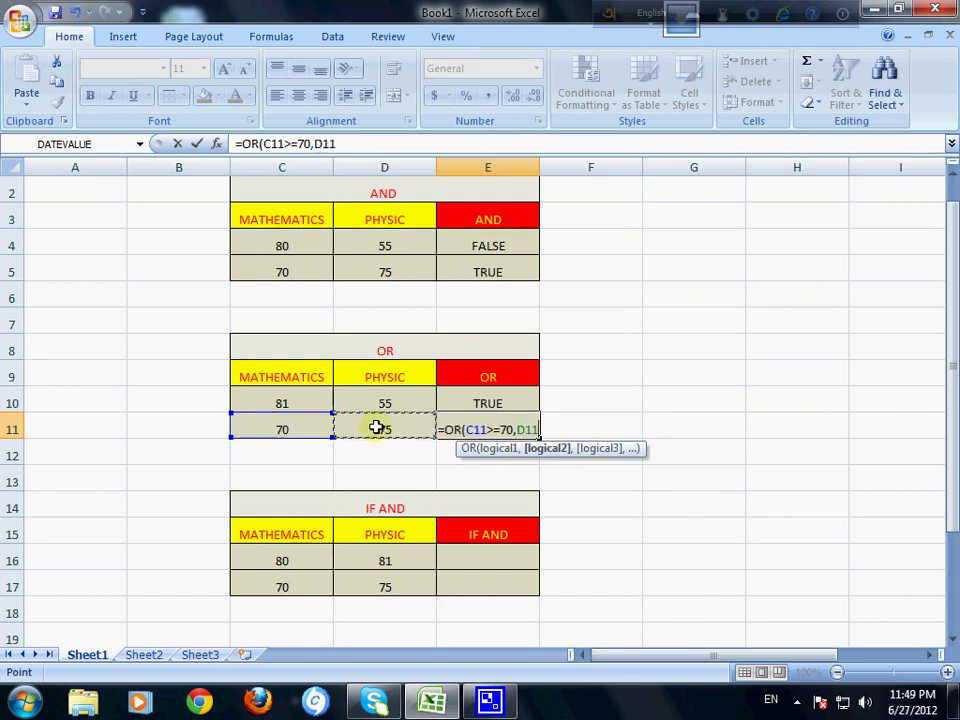
{"action": "type", "text": ">"}
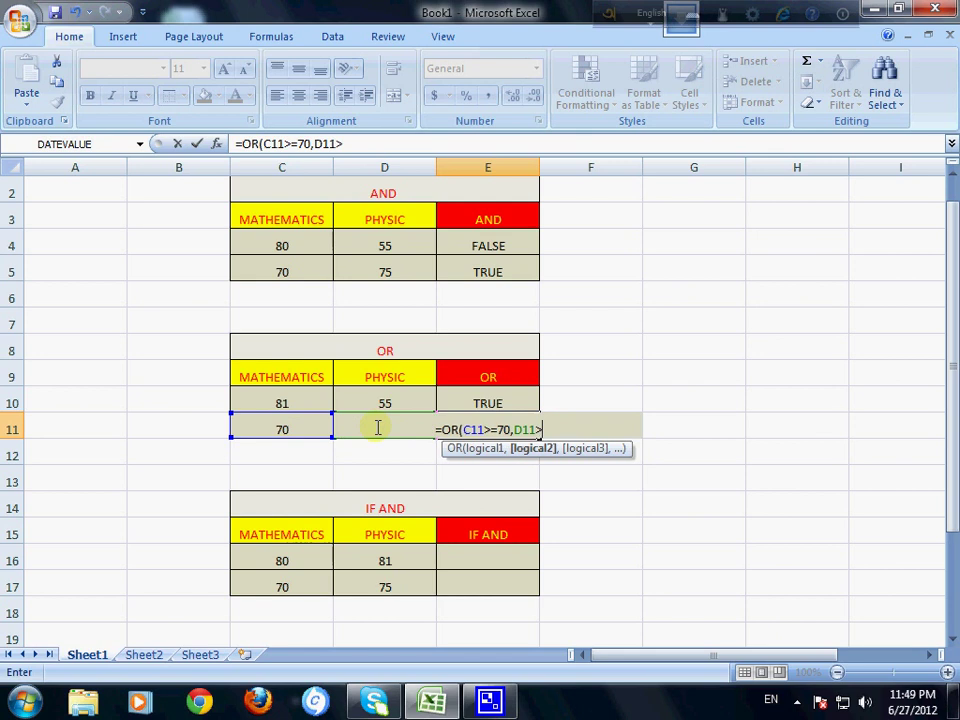
{"action": "type", "text": "=70"}
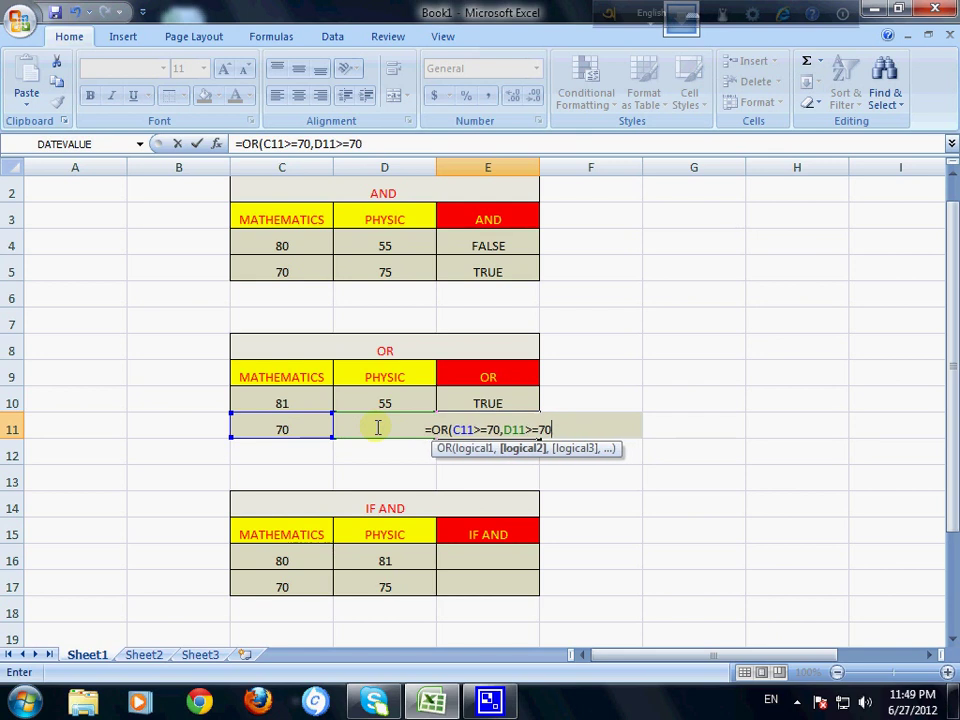
{"action": "type", "text": ")"}
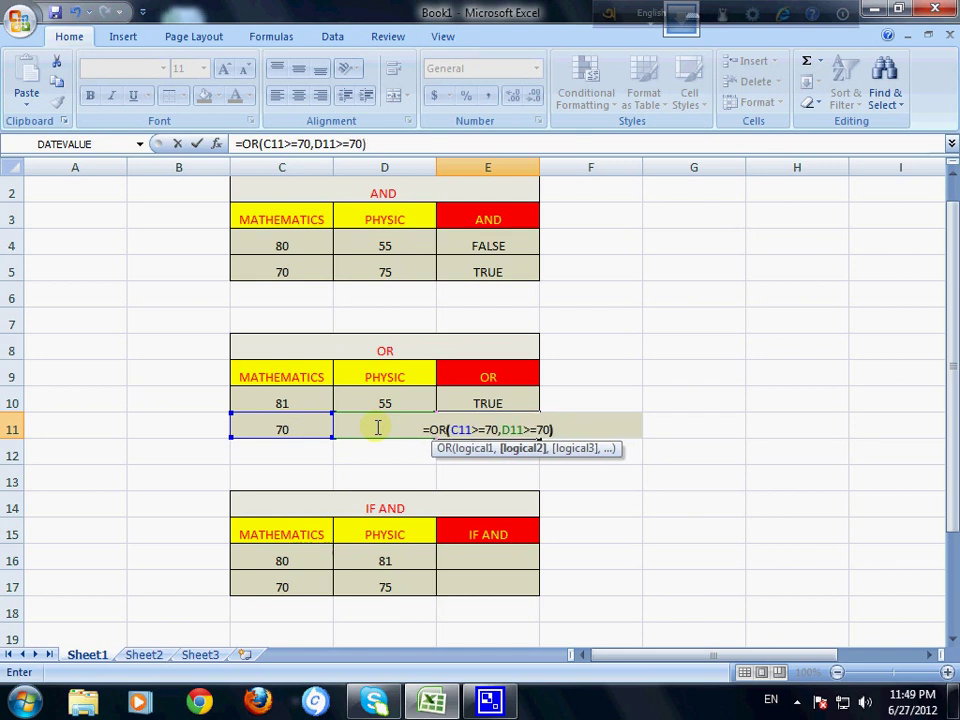
{"action": "key", "text": "Return"}
Check E11's TRUE result and clear the Mathematics score 70 from C11
{"action": "left_click", "coordinate": [471, 427]}
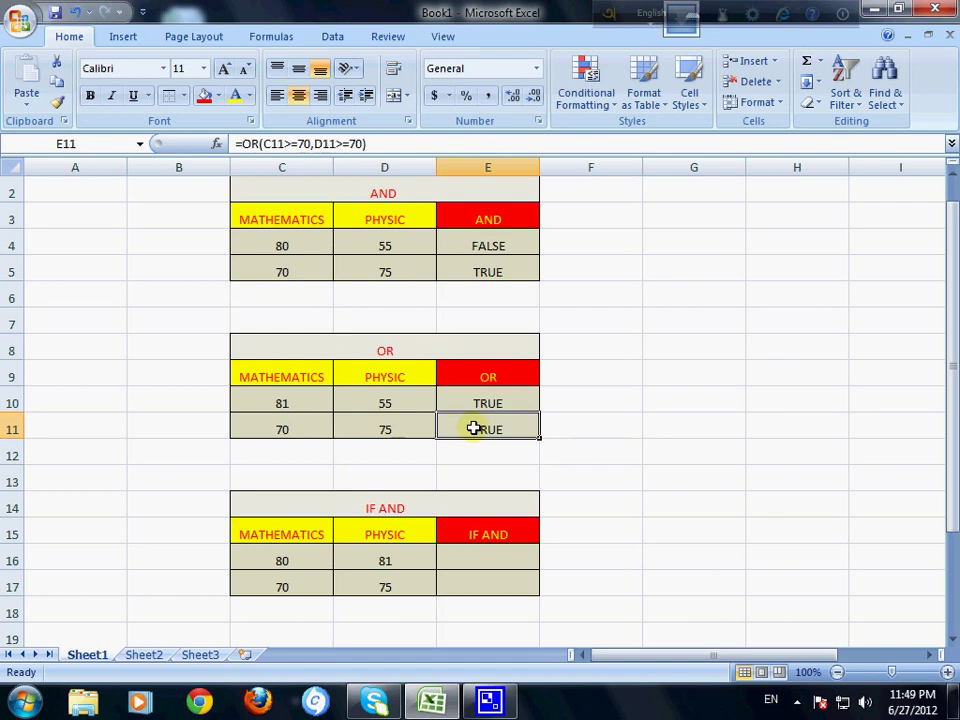
{"action": "left_click", "coordinate": [302, 430]}
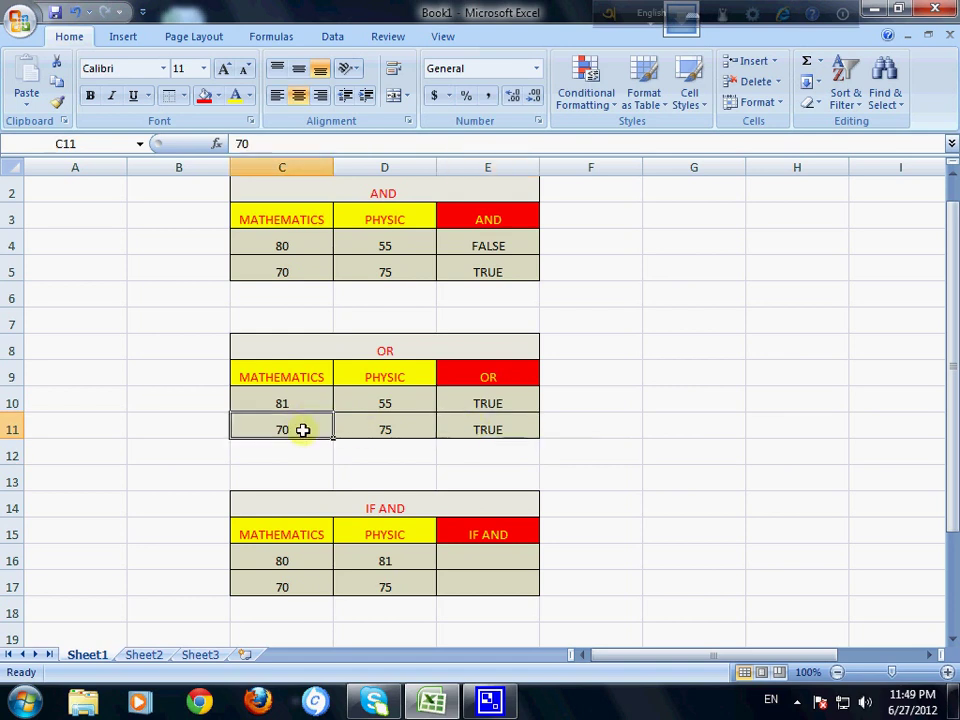
{"action": "double_click", "coordinate": [303, 430]}
{"action": "key", "text": "BackSpace"}
{"action": "key", "text": "BackSpace"}
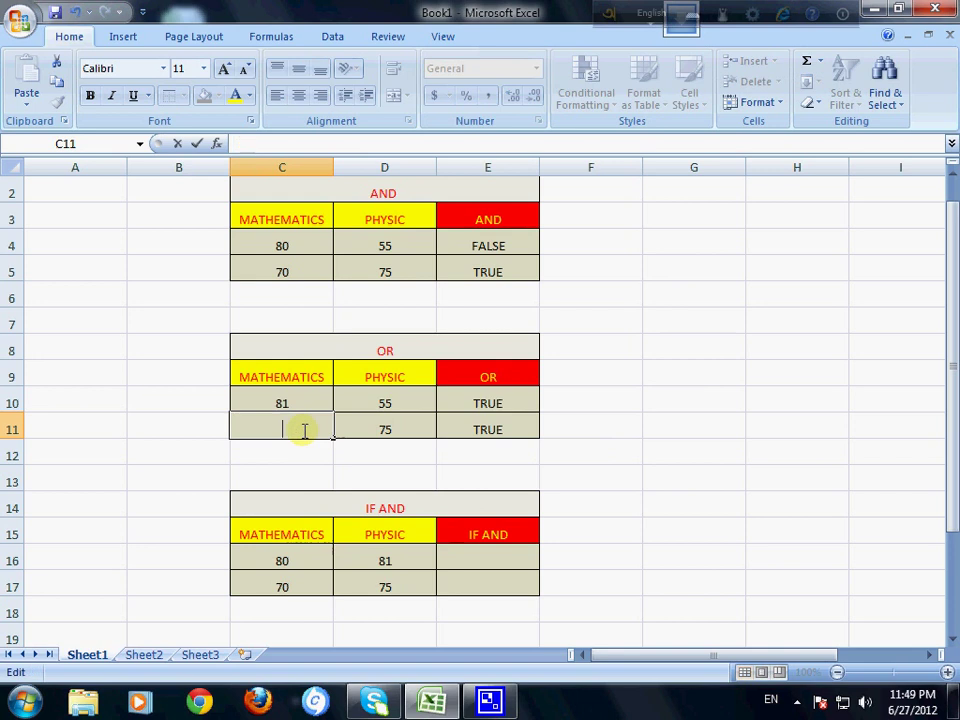
Set C11 to 50 and D11 to 44, making E11's OR result FALSE
{"action": "type", "text": "50"}
{"action": "left_click", "coordinate": [386, 425]}
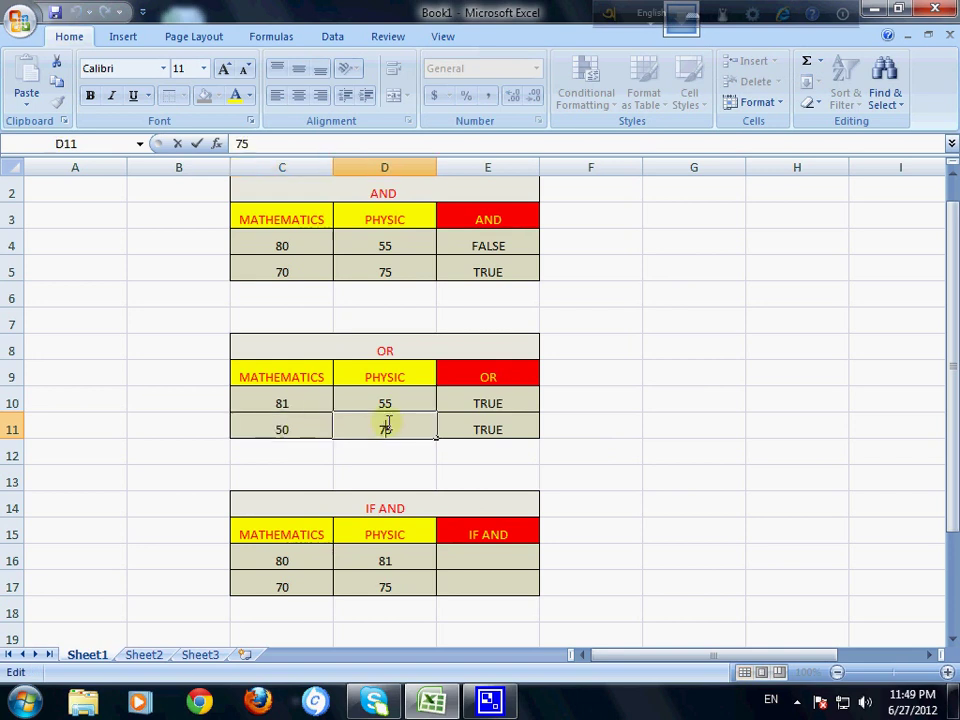
{"action": "key", "text": "BackSpace"}
{"action": "key", "text": "BackSpace"}
{"action": "type", "text": "44"}
{"action": "key", "text": "Return"}
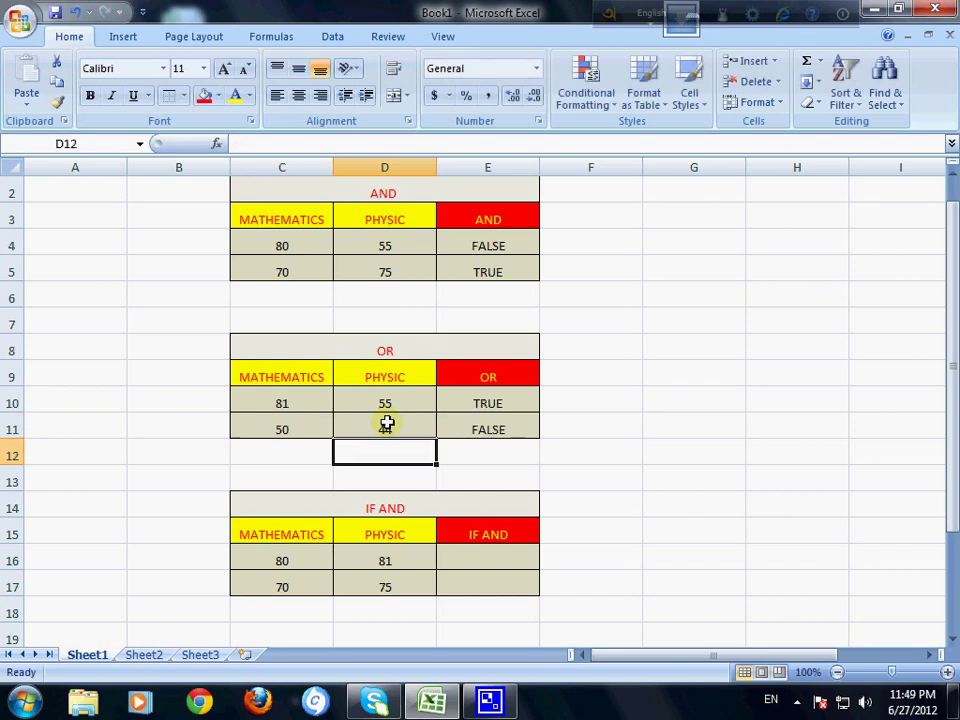
{"action": "left_click", "coordinate": [467, 430]}
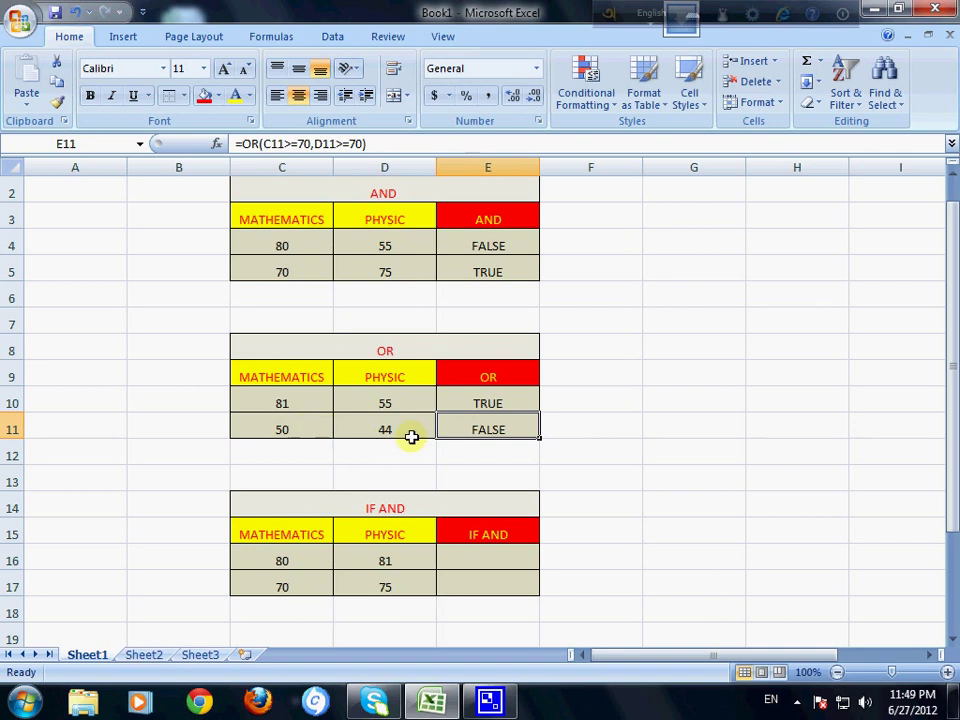
Change D11 to 74 so E11's OR result returns to TRUE
{"action": "left_click", "coordinate": [389, 432]}
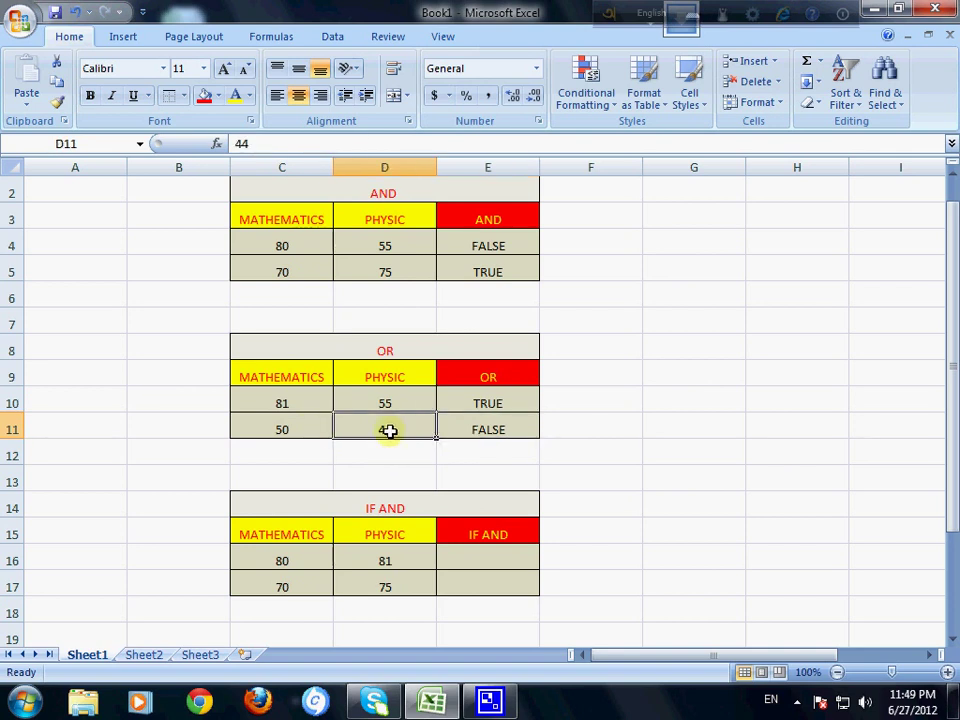
{"action": "type", "text": "74"}
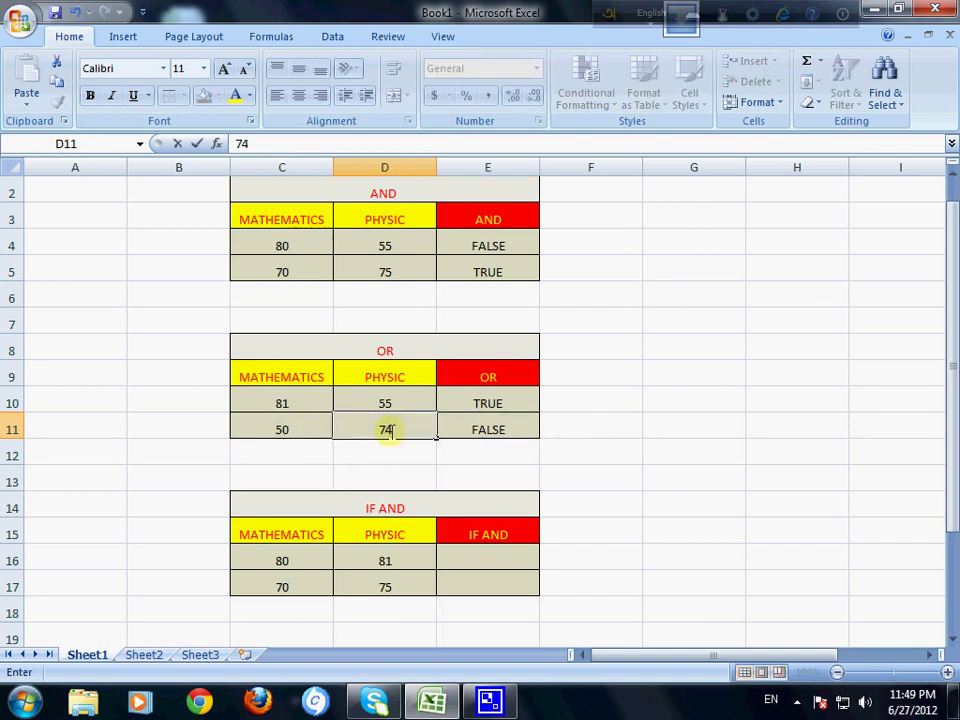
{"action": "key", "text": "Return"}
{"action": "left_click", "coordinate": [456, 431]}
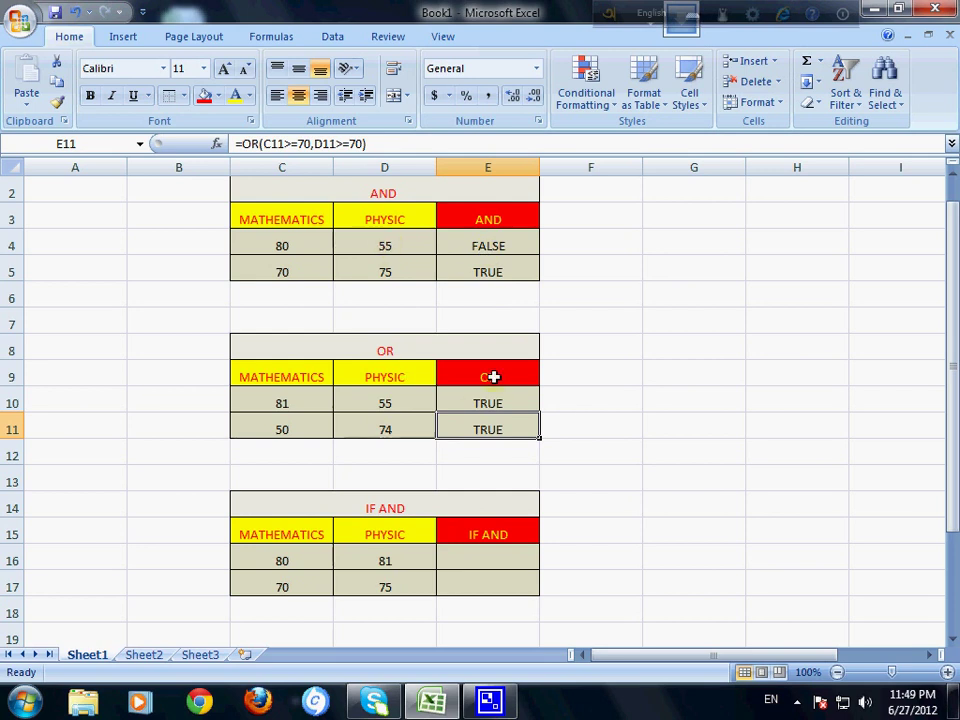
Begin E16's IF AND formula as =IF(AND(C16>=80,D16>=80), in the IF AND table
{"action": "left_click_drag", "start_coordinate": [952, 400], "coordinate": [950, 439]}
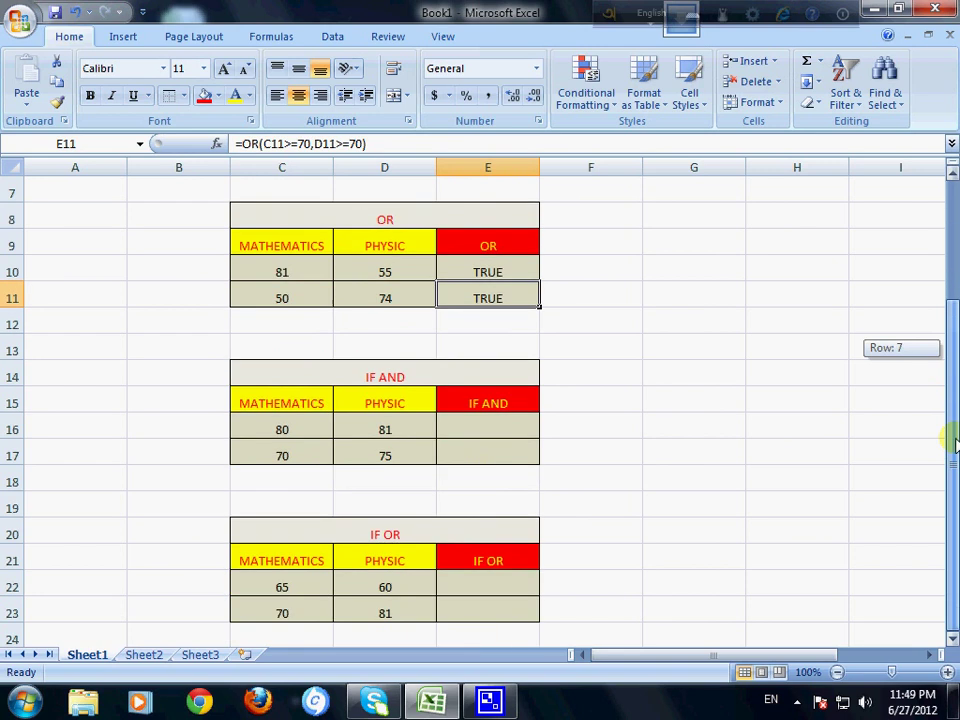
{"action": "left_click", "coordinate": [455, 423]}
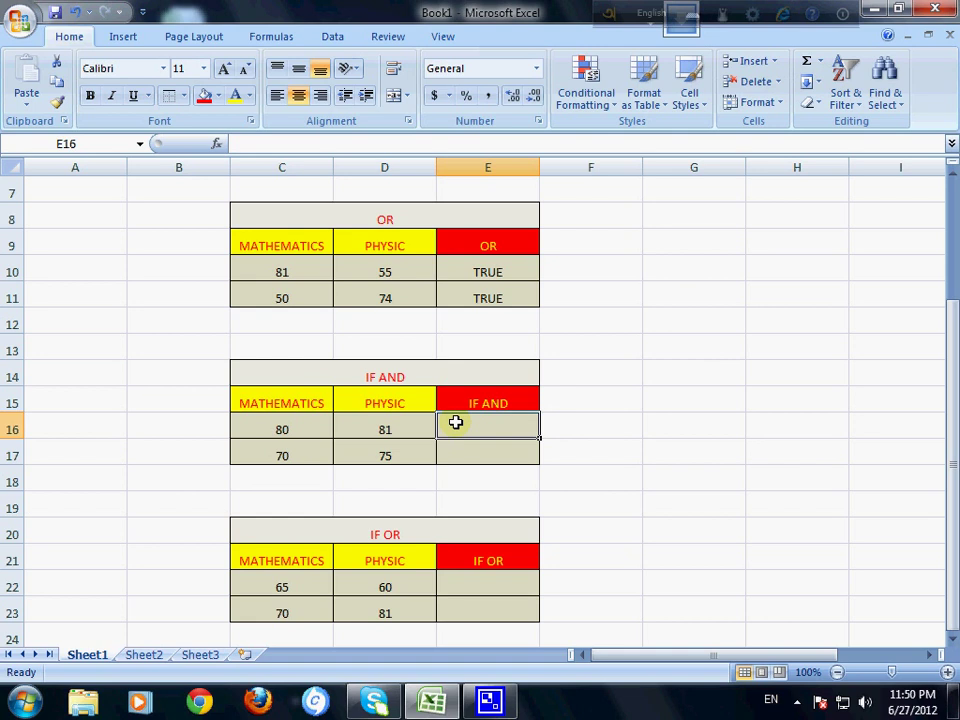
{"action": "type", "text": "="}
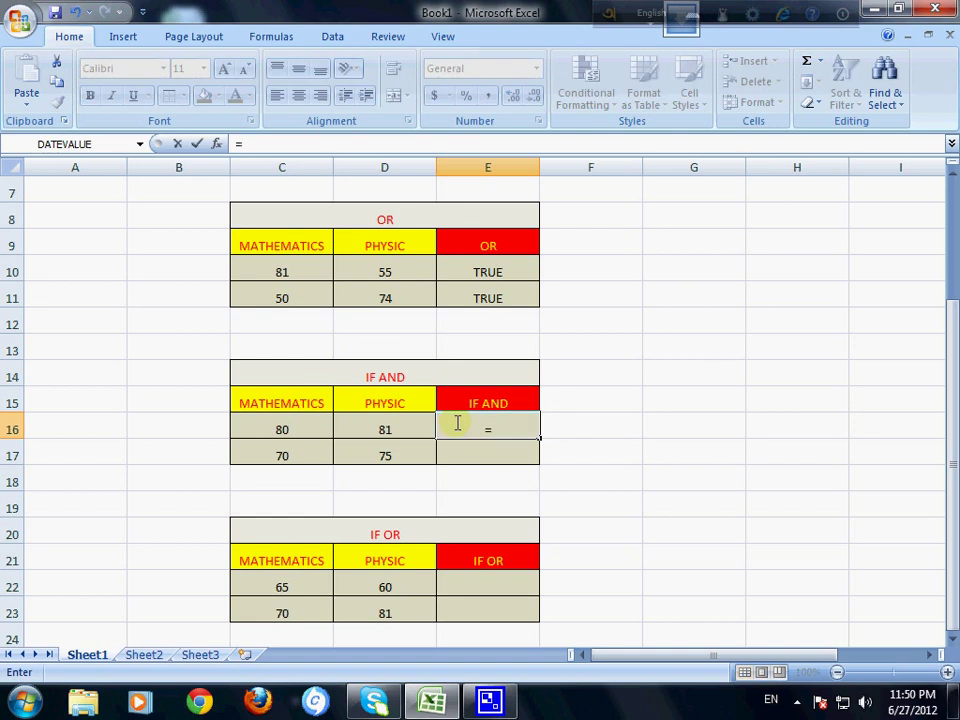
{"action": "type", "text": "IF("}
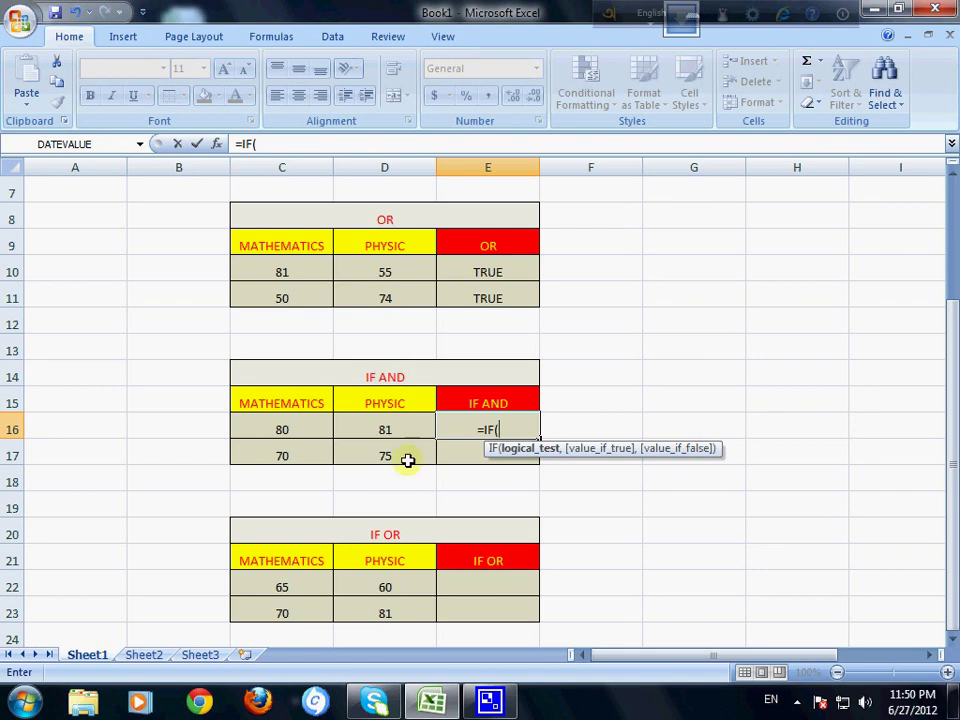
{"action": "type", "text": "AND"}
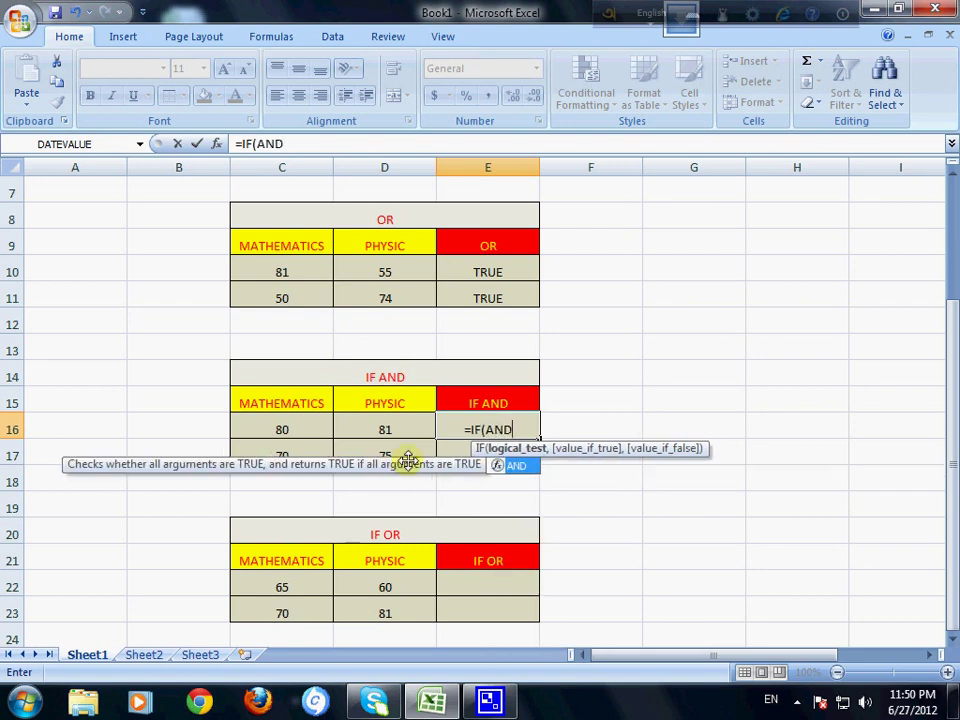
{"action": "type", "text": "("}
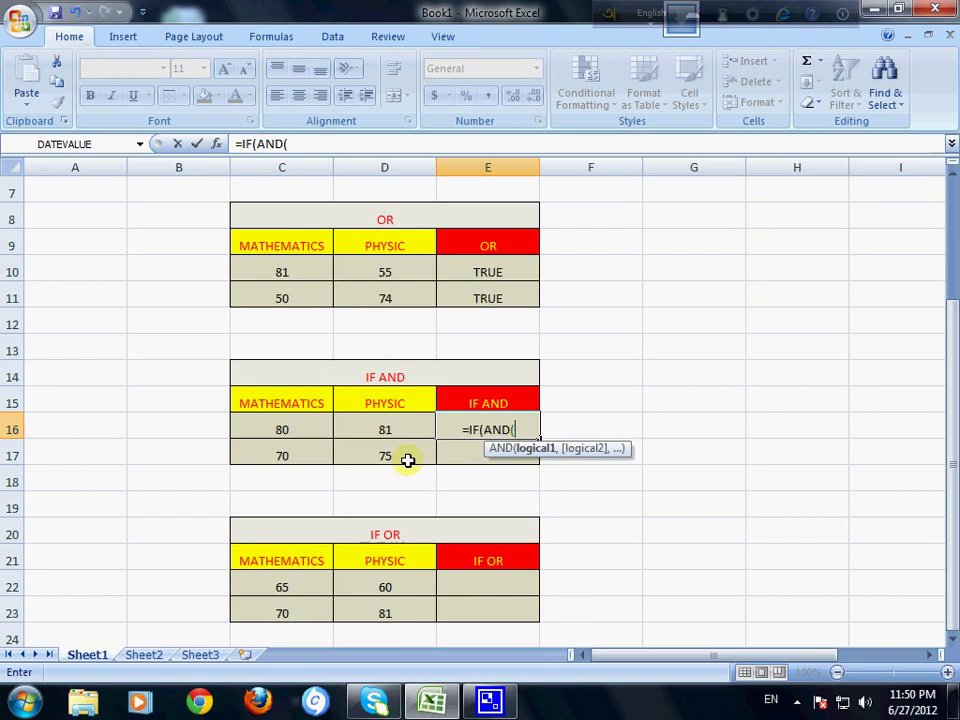
{"action": "left_click", "coordinate": [289, 429]}
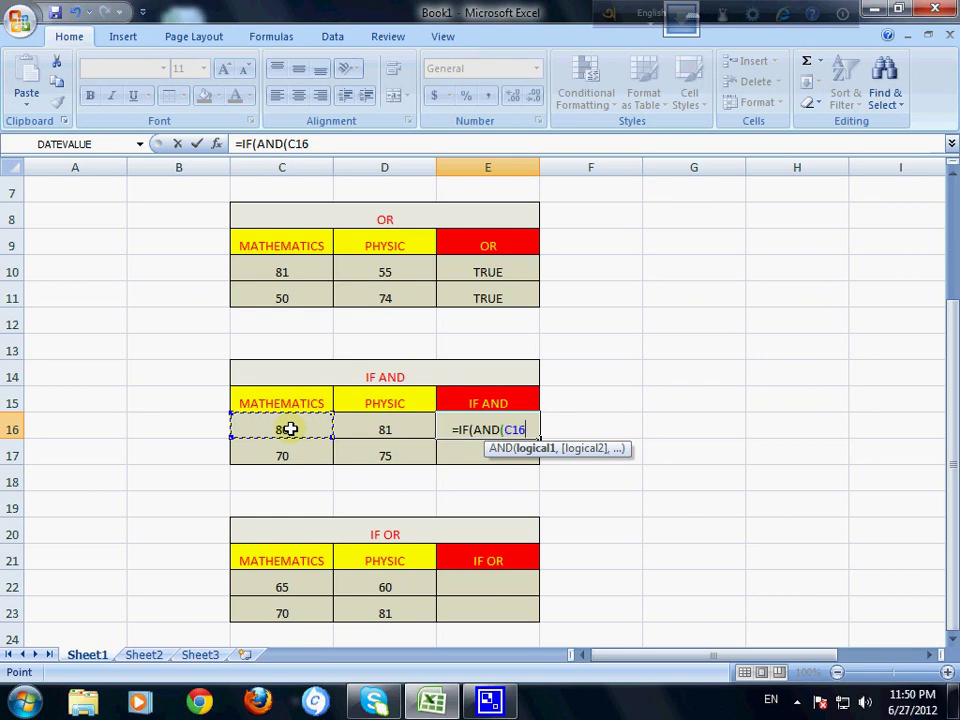
{"action": "type", "text": ">"}
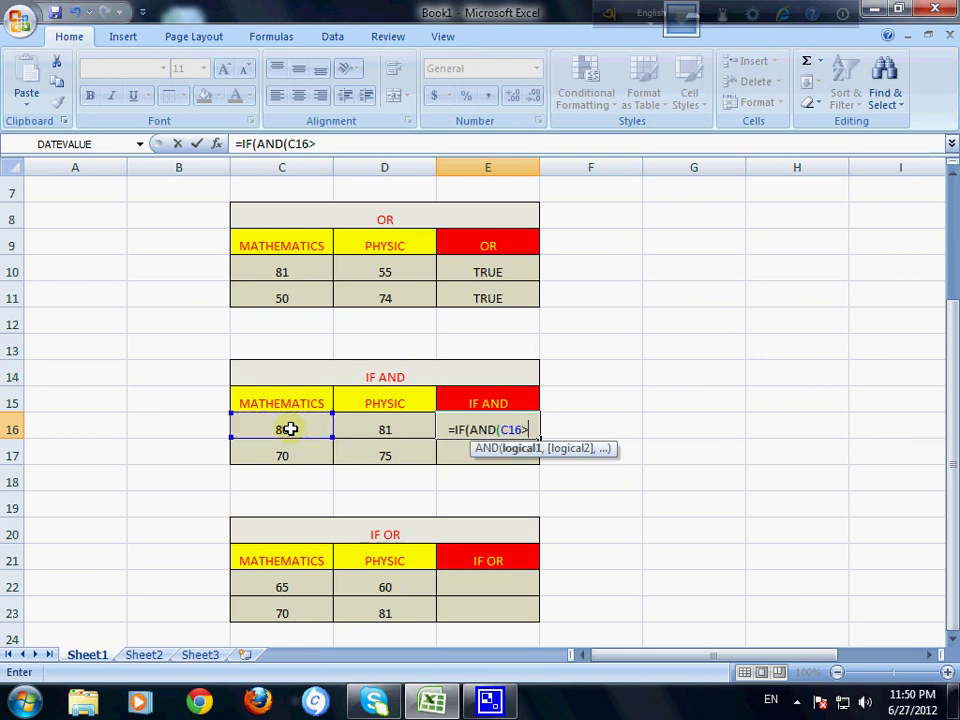
{"action": "type", "text": "=80"}
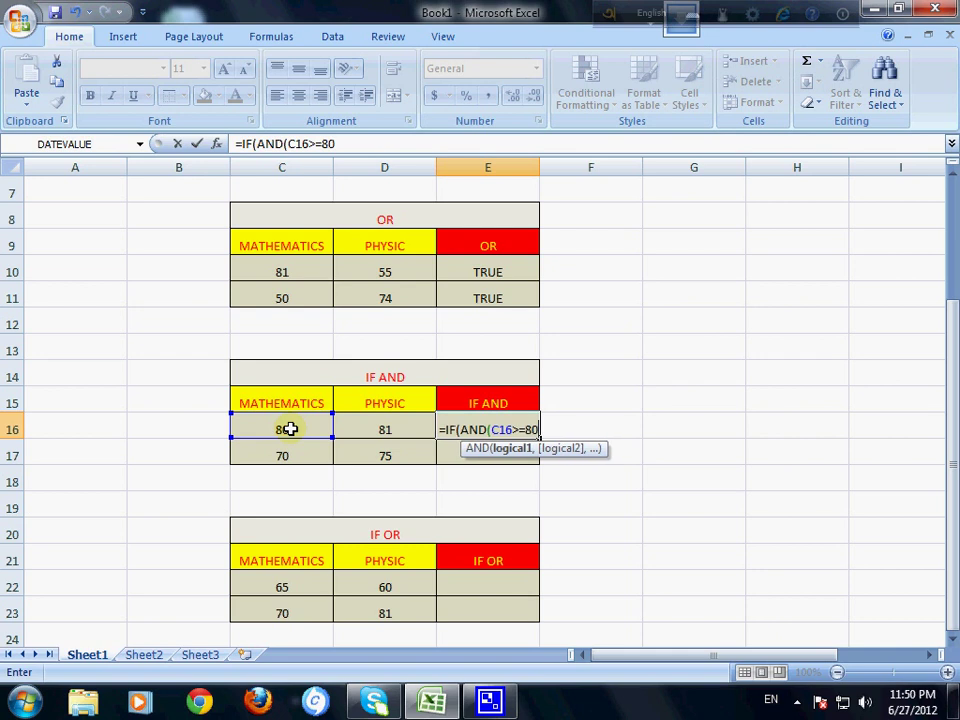
{"action": "type", "text": ","}
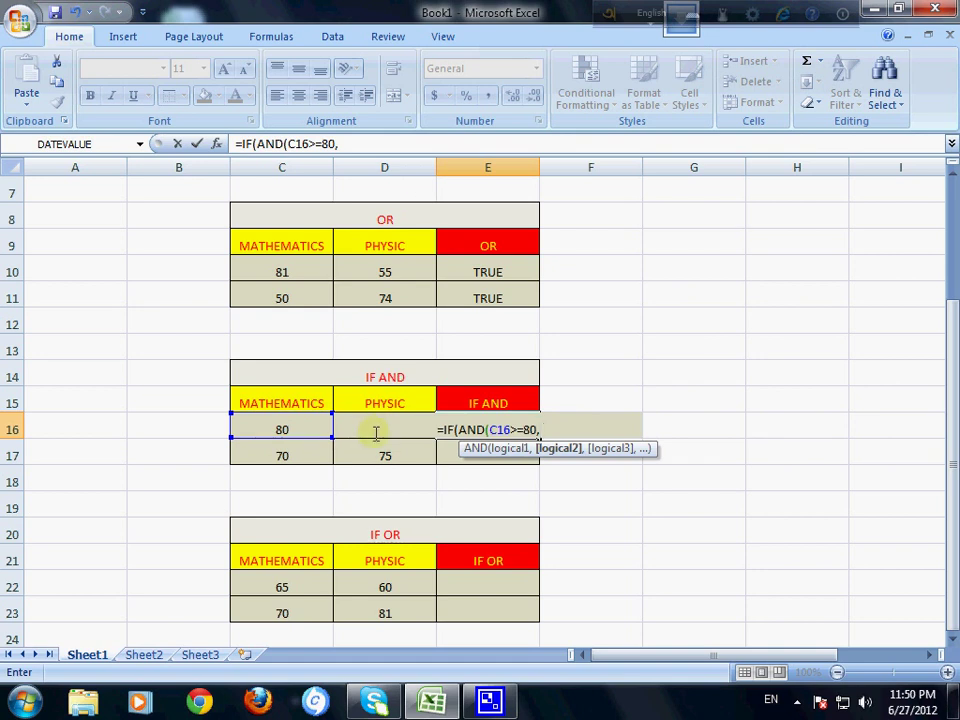
{"action": "type", "text": "D"}
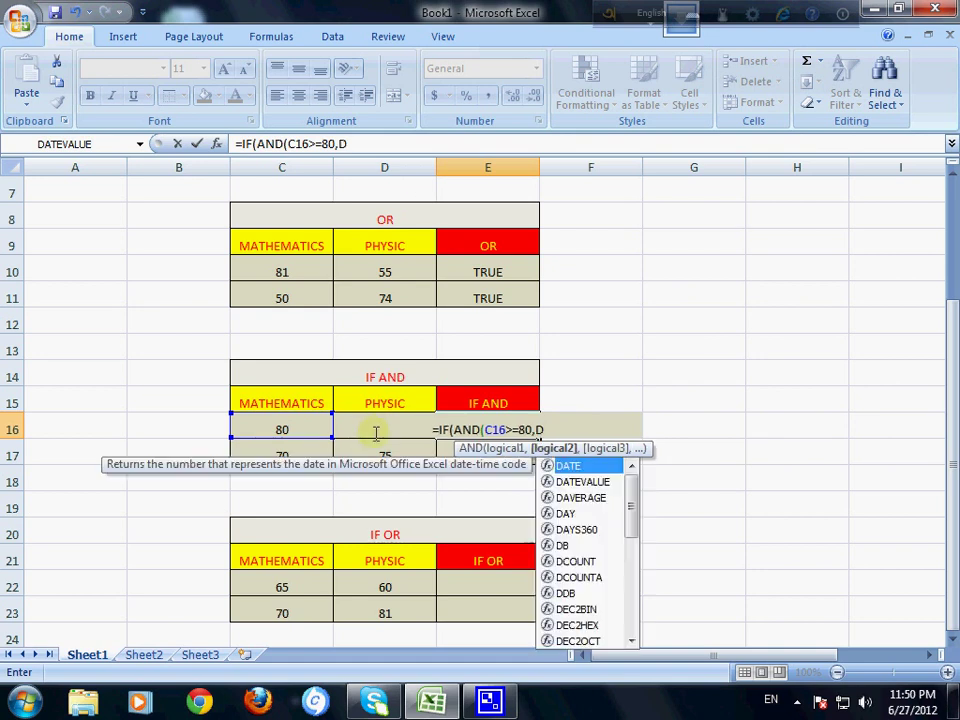
{"action": "type", "text": "16"}
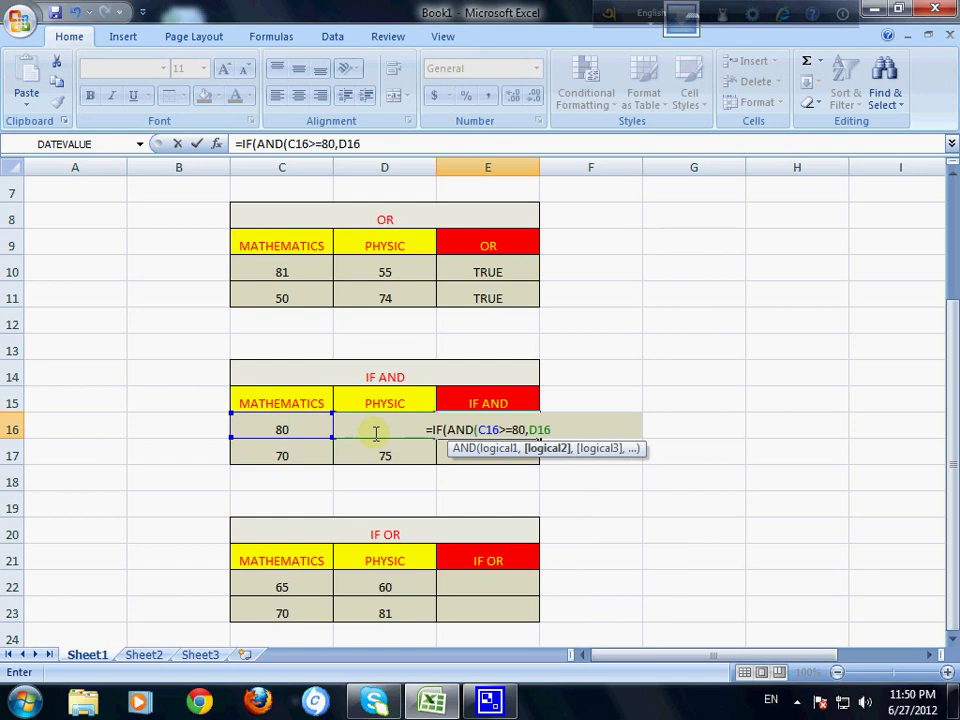
{"action": "type", "text": ">"}
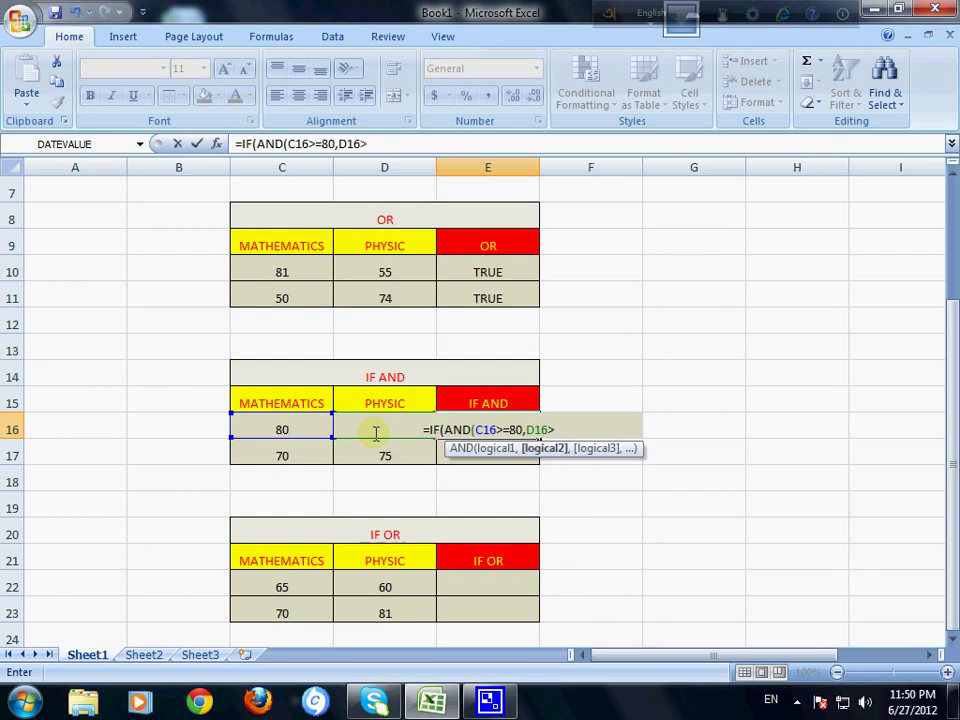
{"action": "type", "text": "=80"}
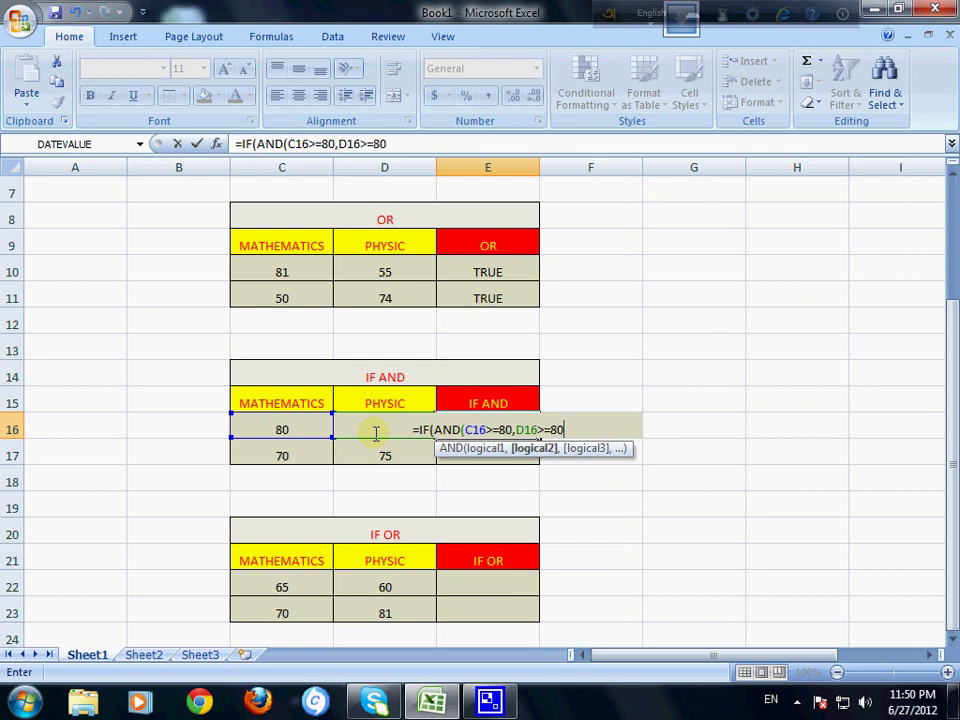
{"action": "type", "text": ")"}
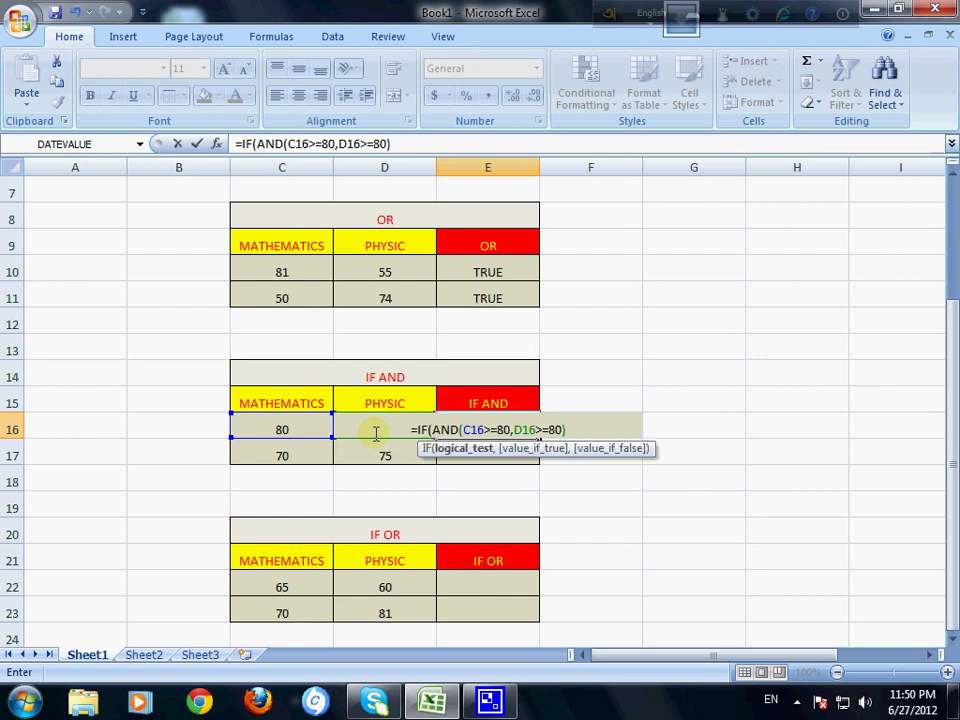
{"action": "type", "text": ","}
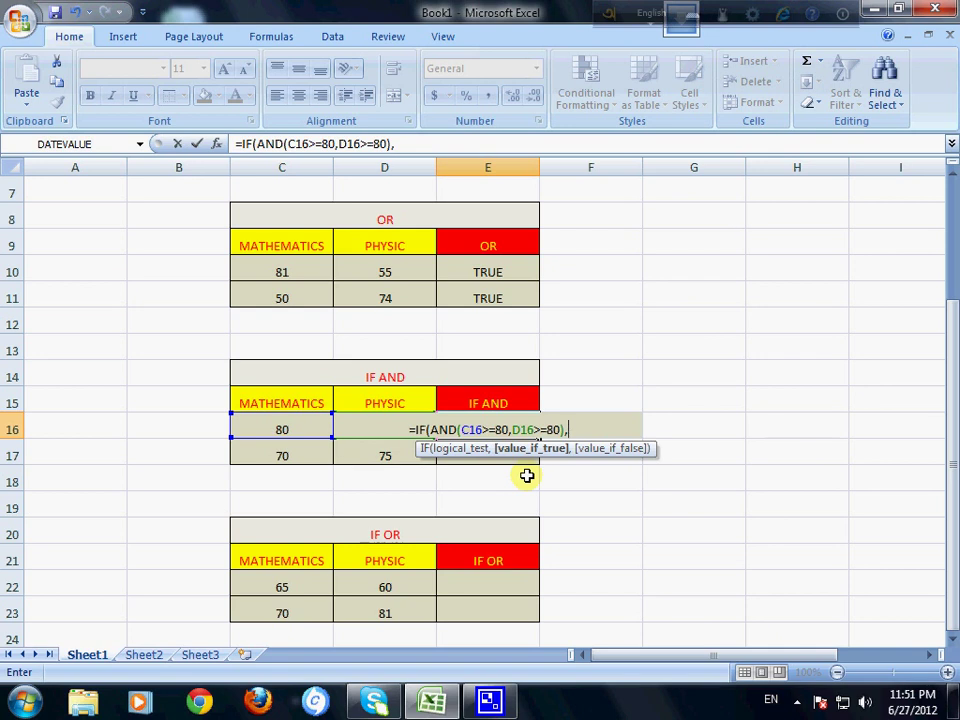
Decline Excel's suggested fix and complete E16 as =IF(AND(C16>=80,D16>=80),"A+","A")
{"action": "type", "text": "\"\""}
{"action": "key", "text": "Return"}
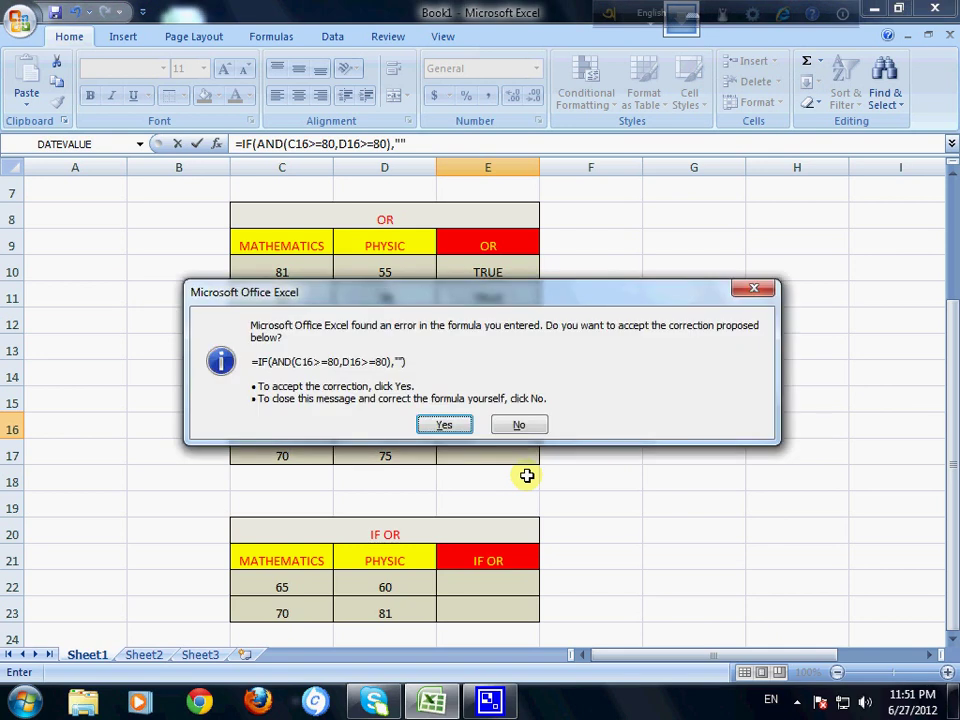
{"action": "left_click", "coordinate": [518, 424]}
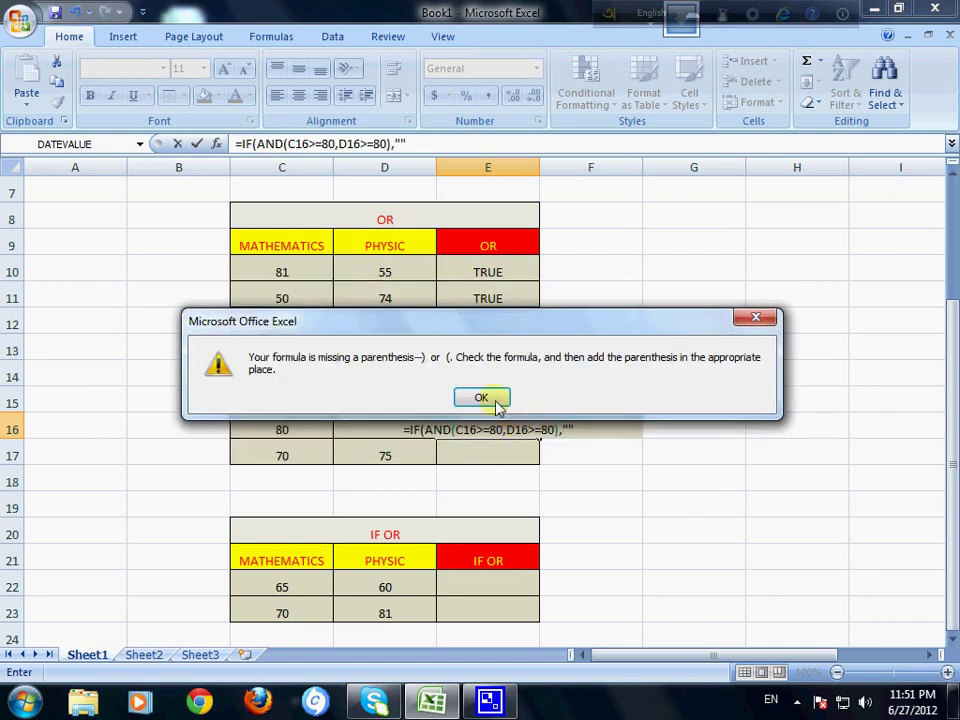
{"action": "left_click", "coordinate": [494, 402]}
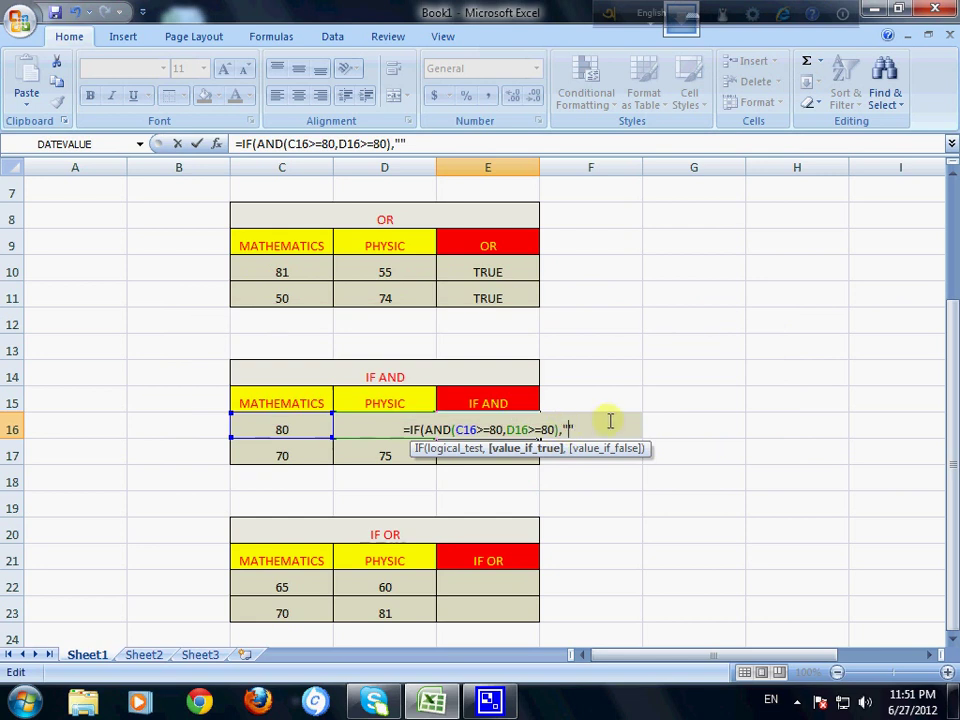
{"action": "type", "text": "A"}
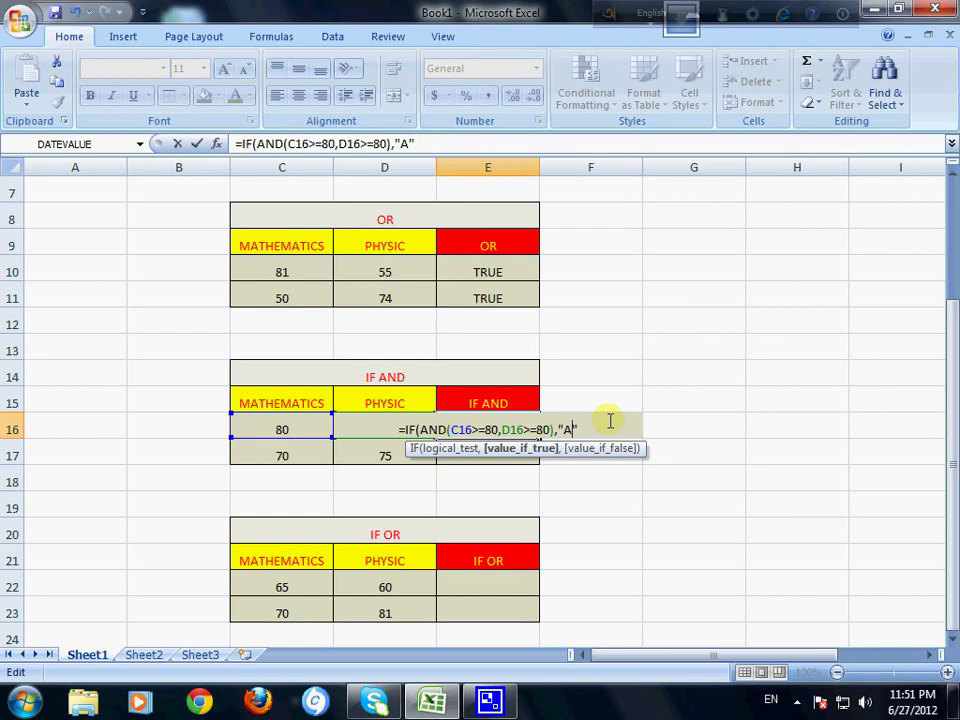
{"action": "type", "text": "+\""}
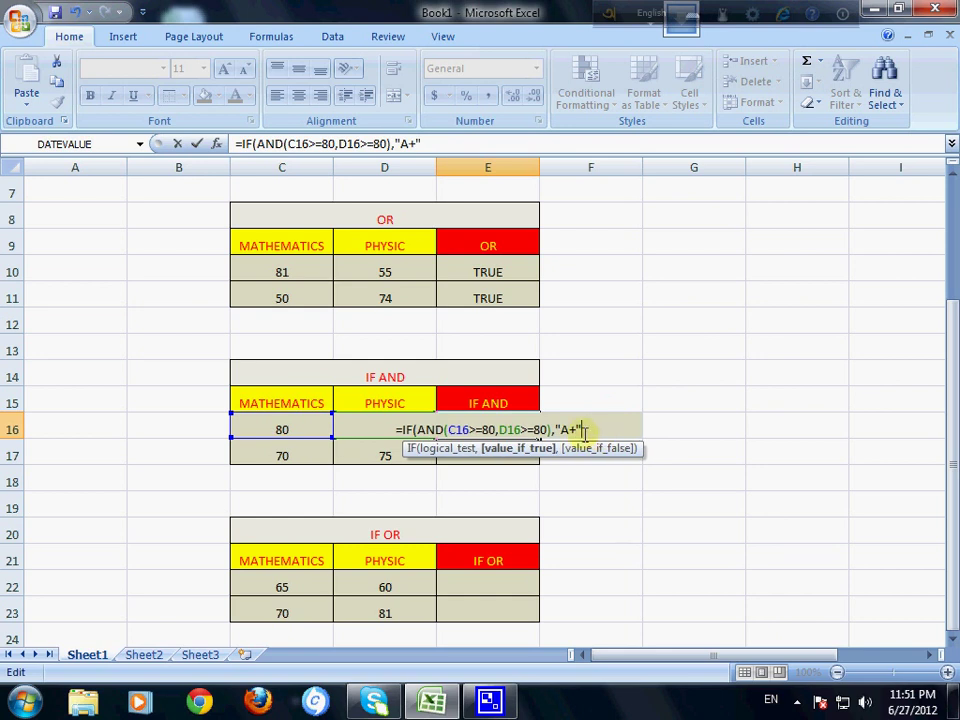
{"action": "type", "text": ","}
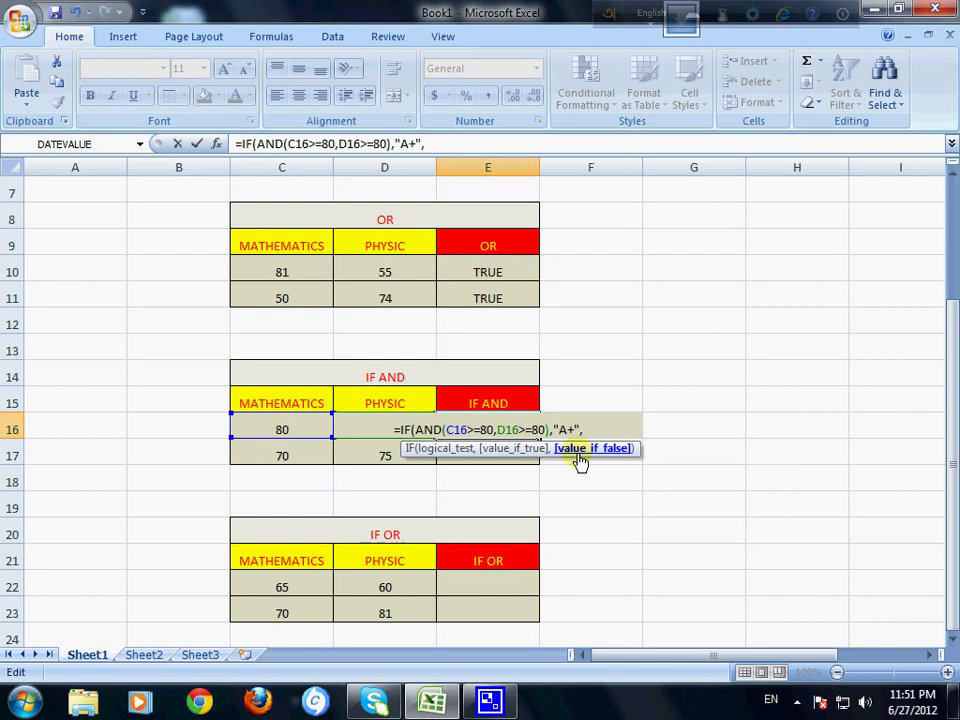
{"action": "type", "text": "\"\""}
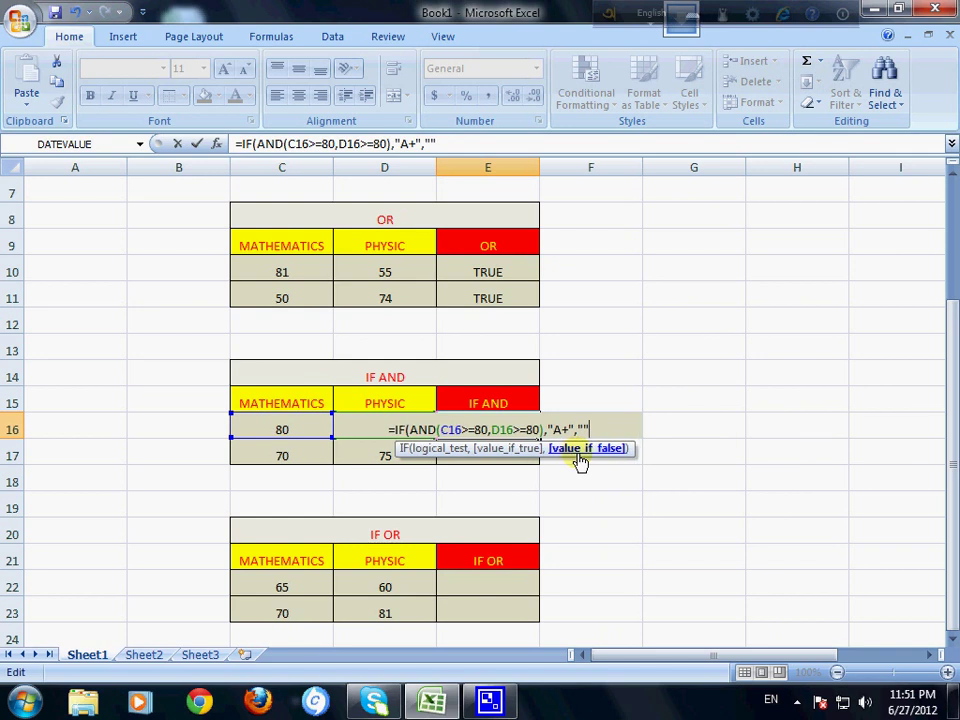
{"action": "key", "text": "Left"}
{"action": "type", "text": "A"}
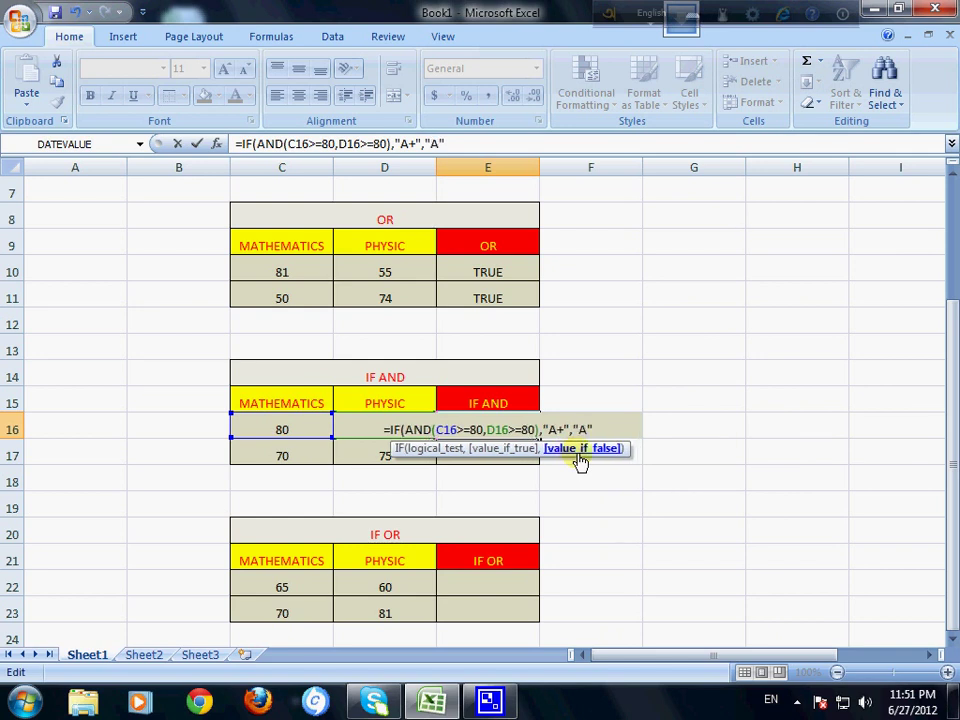
{"action": "key", "text": "Right"}
{"action": "type", "text": ")"}
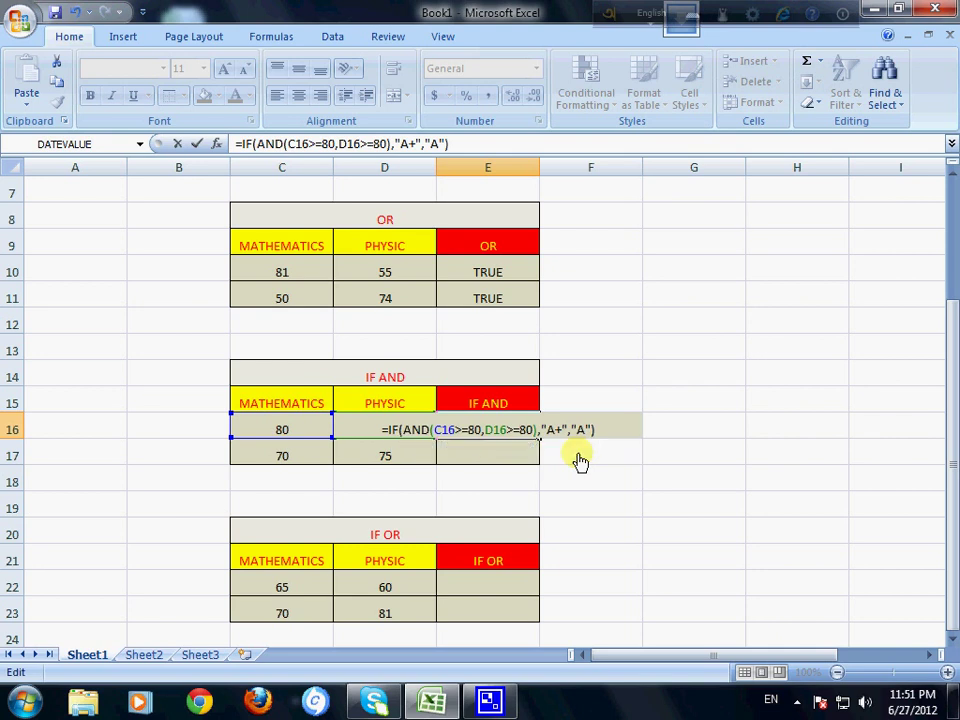
{"action": "key", "text": "Return"}
Change the physics score in D16 to 78
{"action": "left_click", "coordinate": [469, 423]}
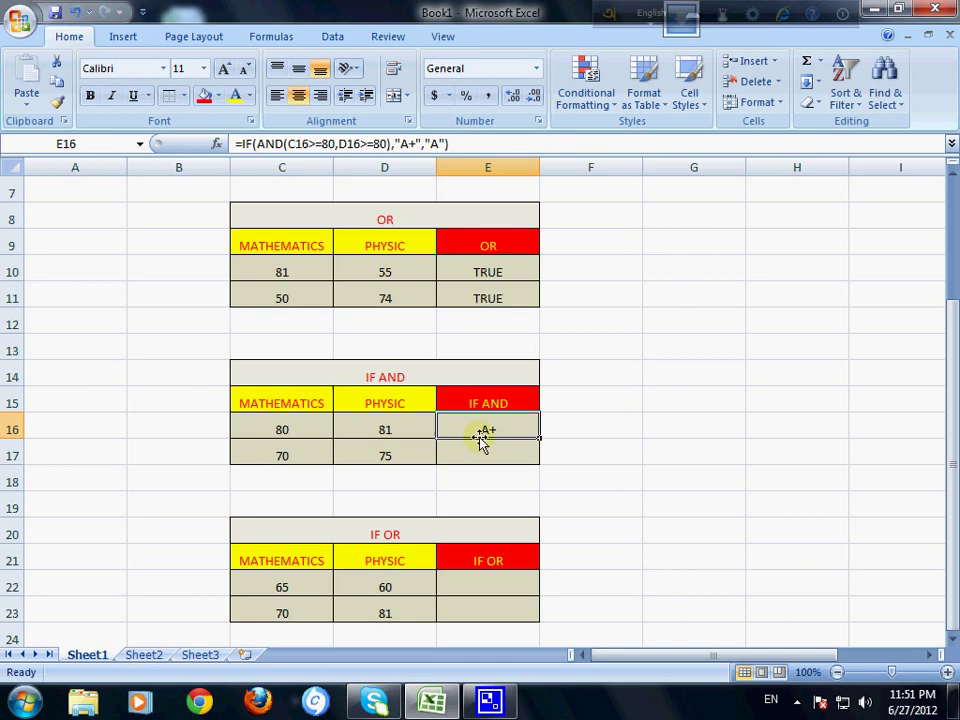
{"action": "left_click", "coordinate": [394, 428]}
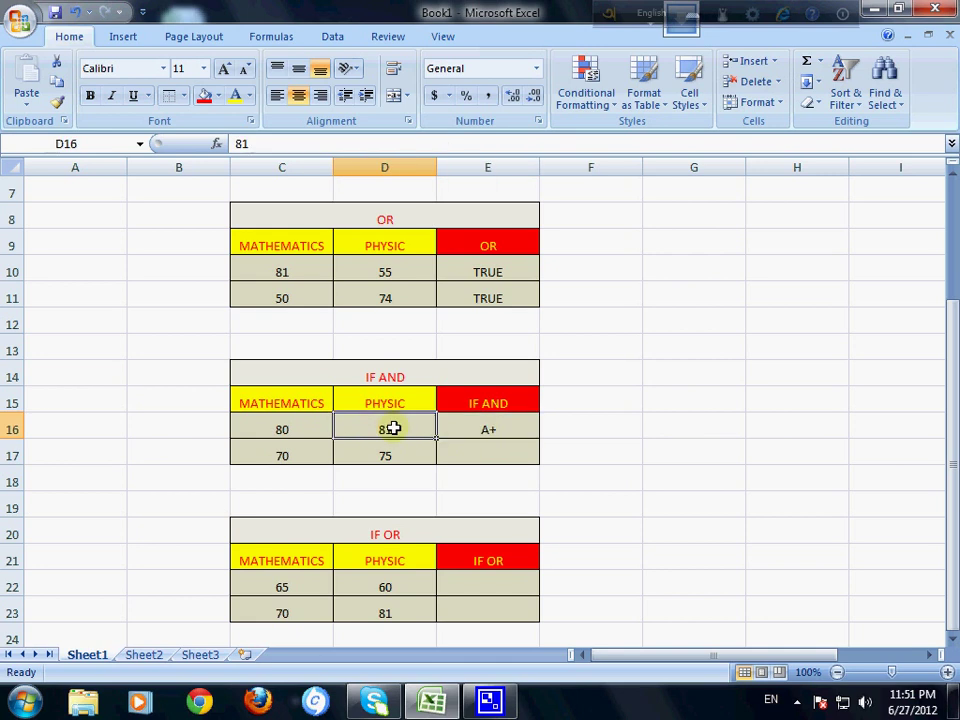
{"action": "type", "text": "78"}
{"action": "key", "text": "Return"}
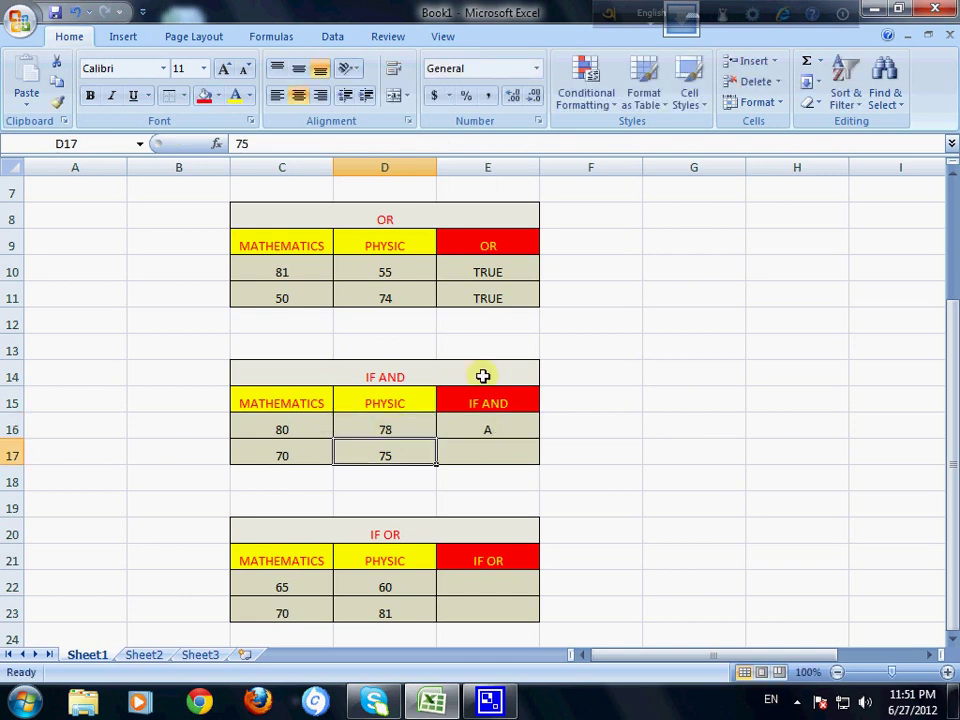
Copy the IF AND formula from E16 down to E17
{"action": "left_click", "coordinate": [484, 423]}
{"action": "right_click", "coordinate": [484, 423]}
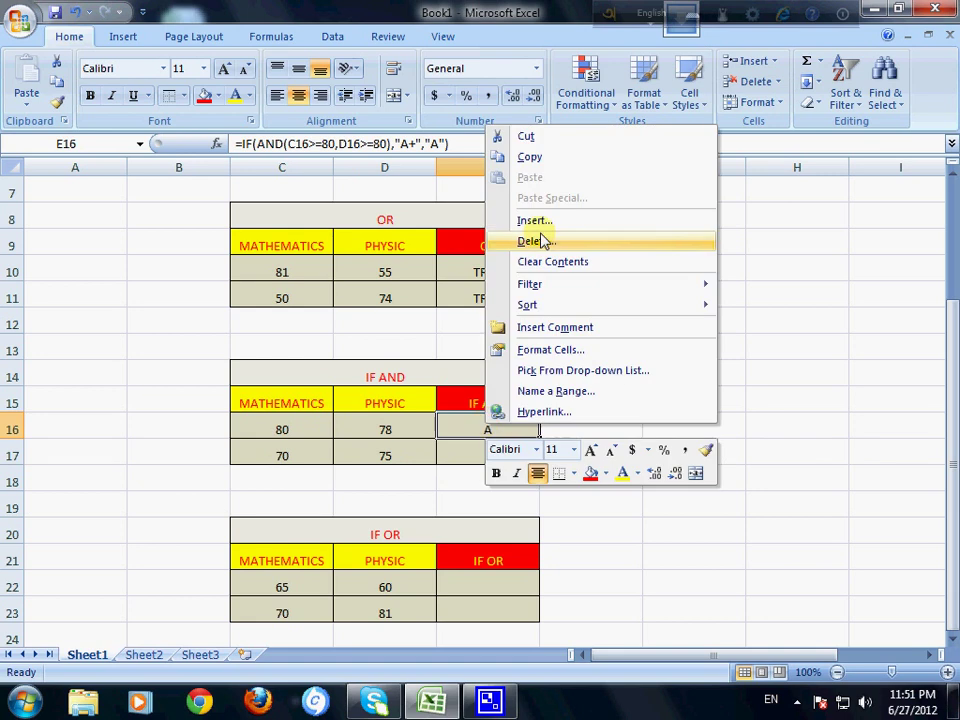
{"action": "left_click", "coordinate": [530, 157]}
{"action": "left_click_drag", "start_coordinate": [482, 422], "coordinate": [484, 445]}
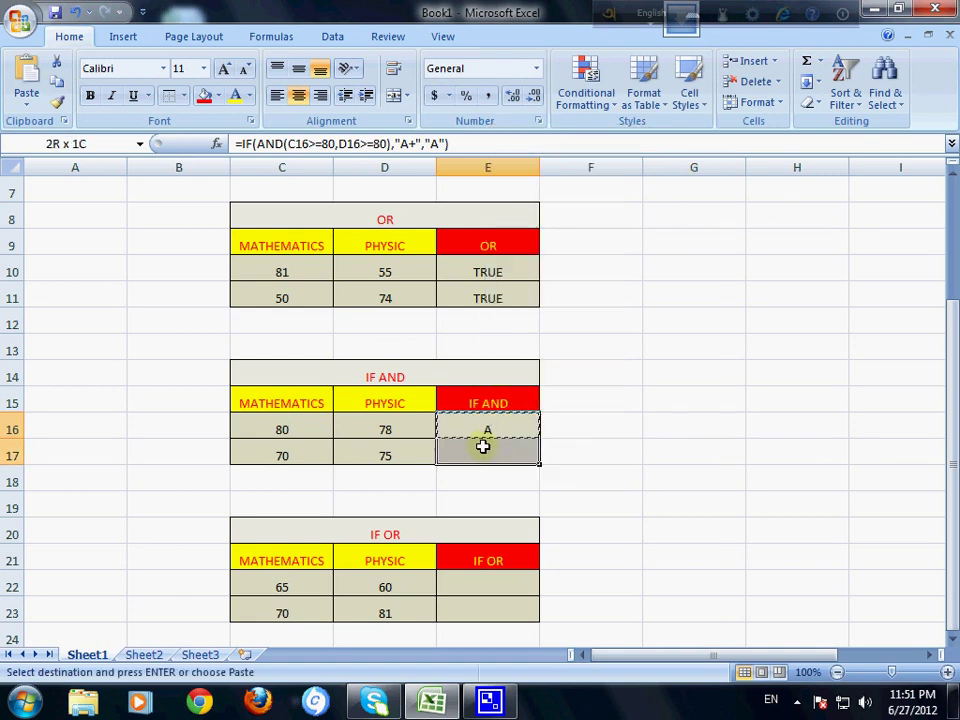
{"action": "key", "text": "Return"}
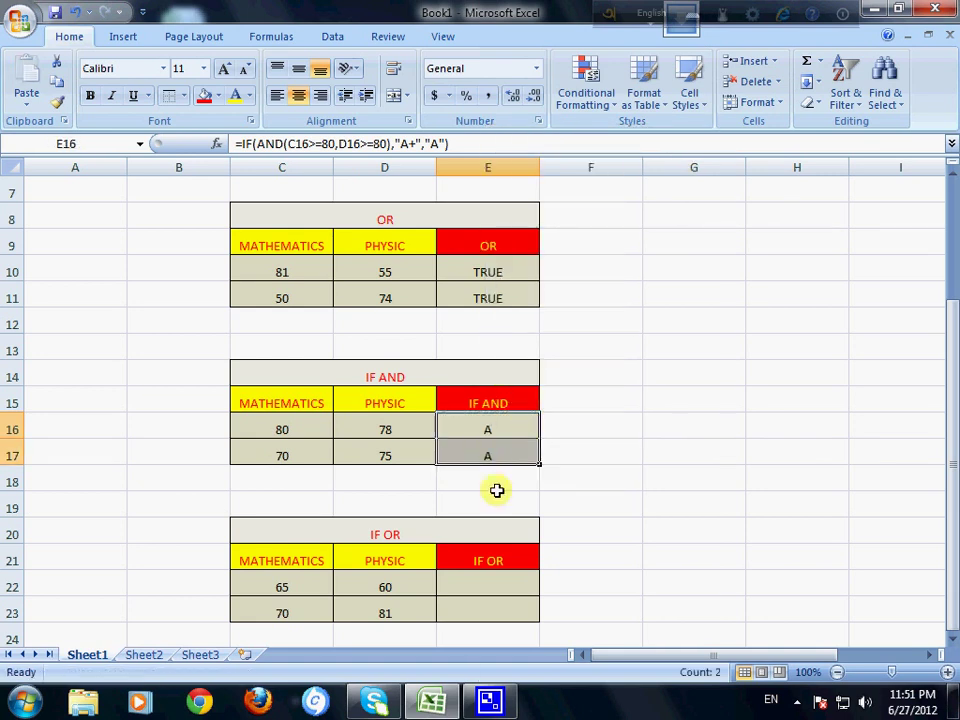
{"action": "left_click", "coordinate": [490, 484]}
{"action": "left_click", "coordinate": [456, 450]}
{"action": "left_click", "coordinate": [460, 430]}
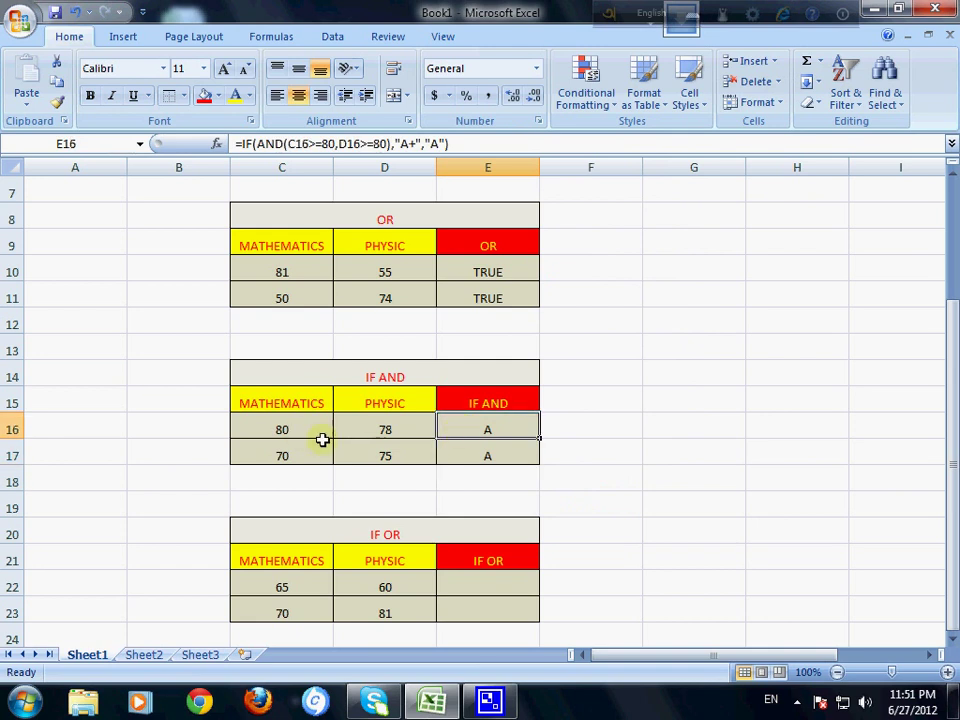
Change the physics score in D16 to 89 so E16 reads A+
{"action": "left_click", "coordinate": [379, 428]}
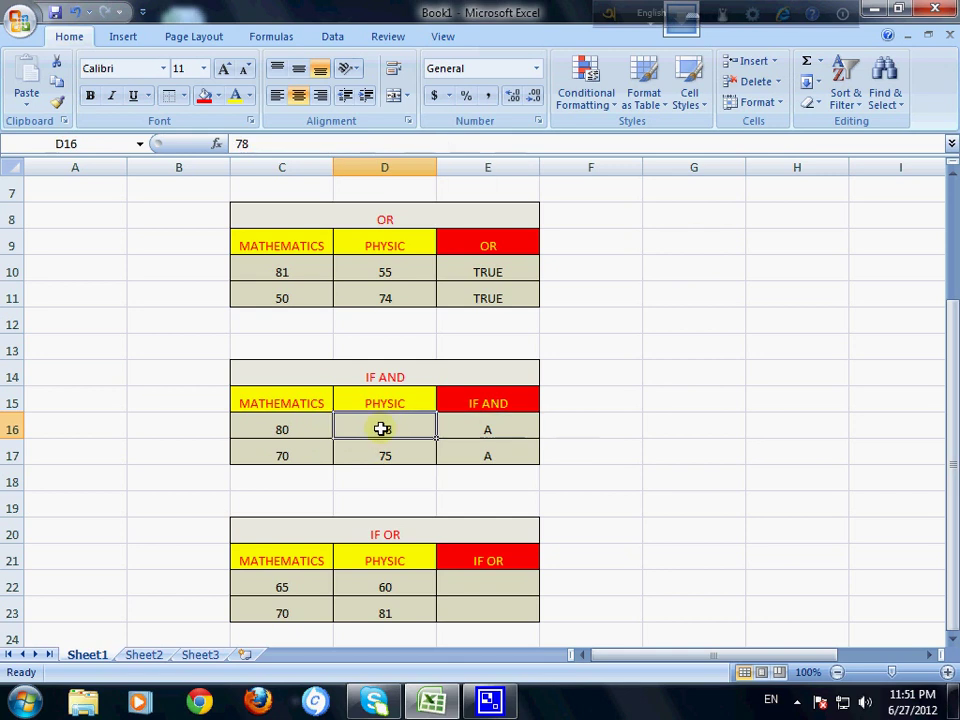
{"action": "type", "text": "89"}
{"action": "key", "text": "Return"}
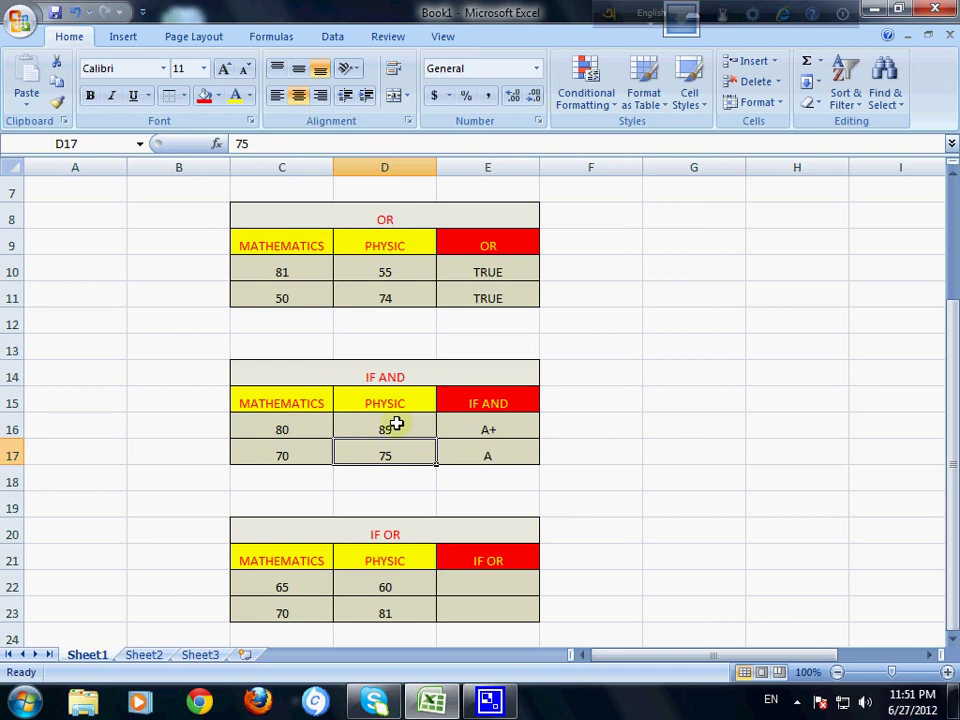
Enter =IF(OR(C22>=60,D22>=60),"") in E22, triggering Excel's formula-correction prompt
{"action": "left_click", "coordinate": [953, 300]}
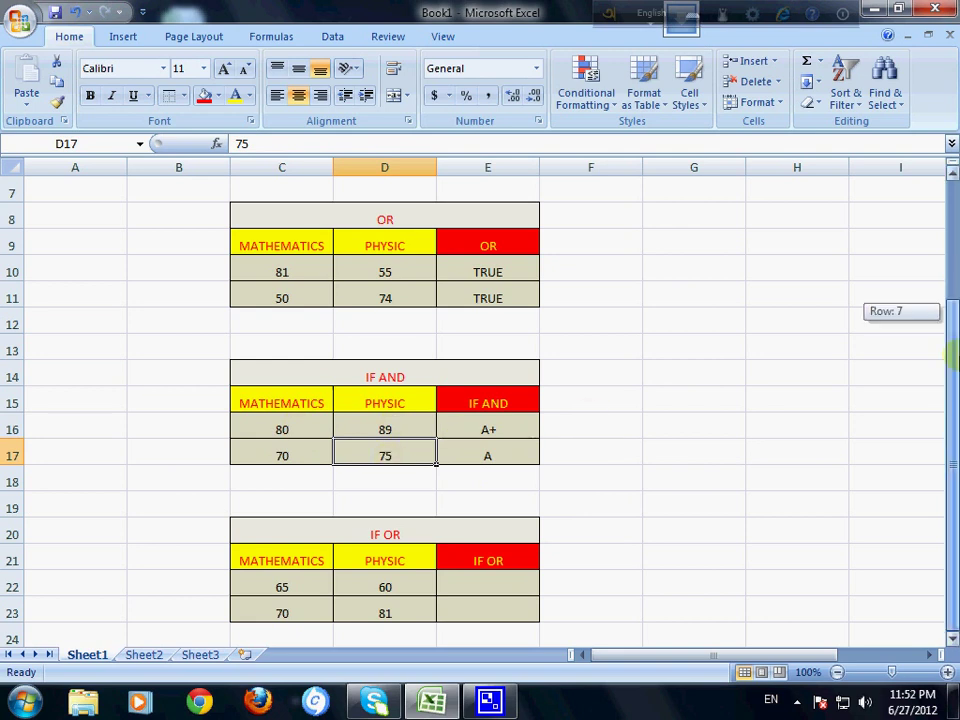
{"action": "left_click", "coordinate": [474, 587]}
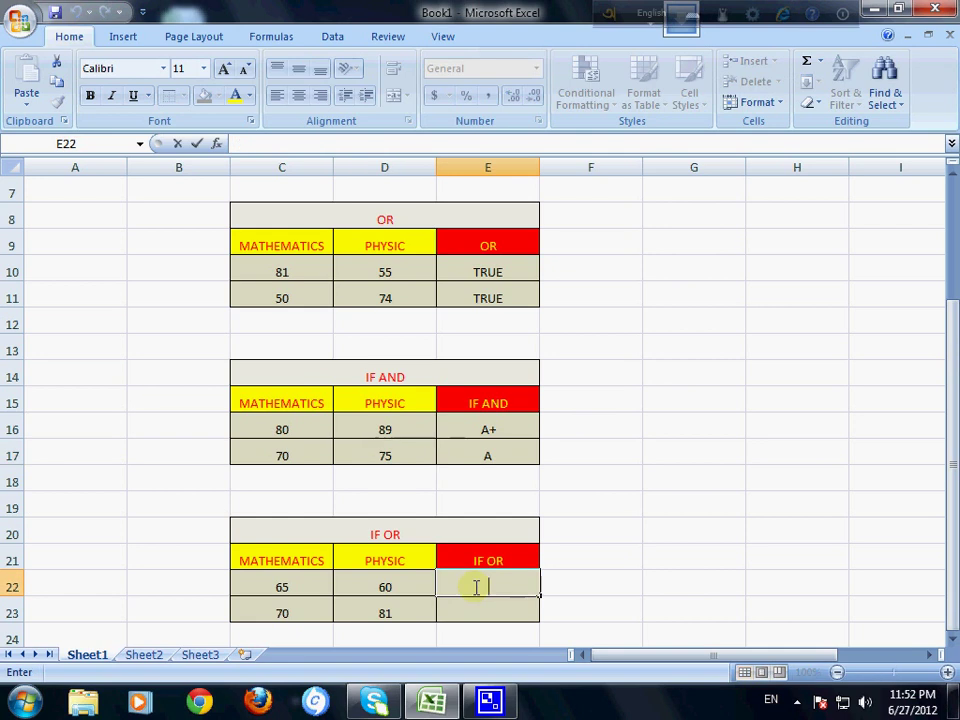
{"action": "type", "text": "="}
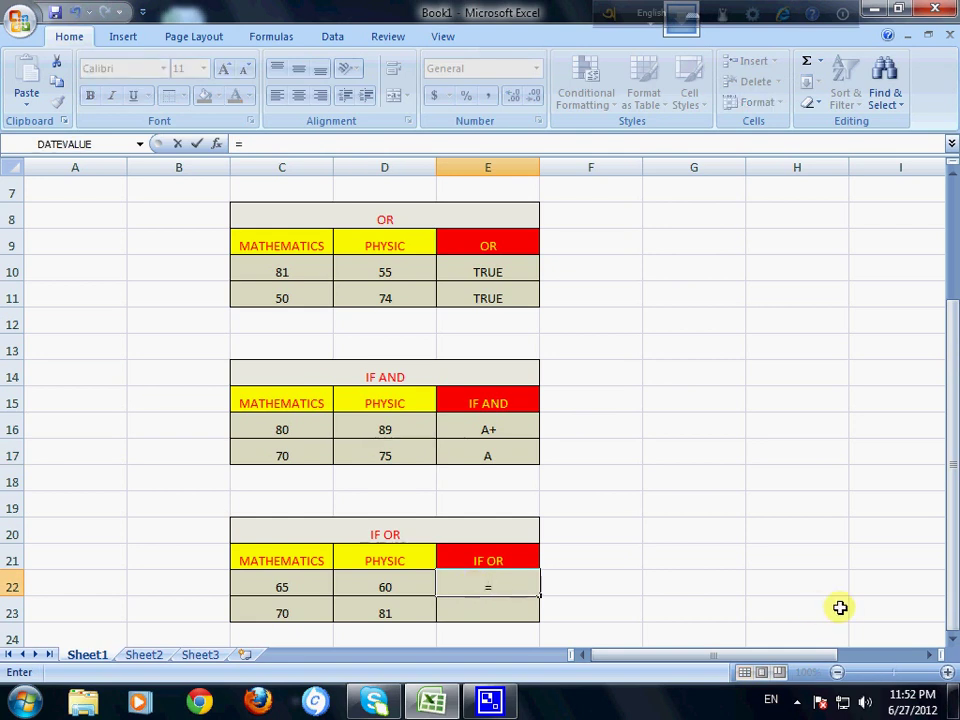
{"action": "type", "text": "IF("}
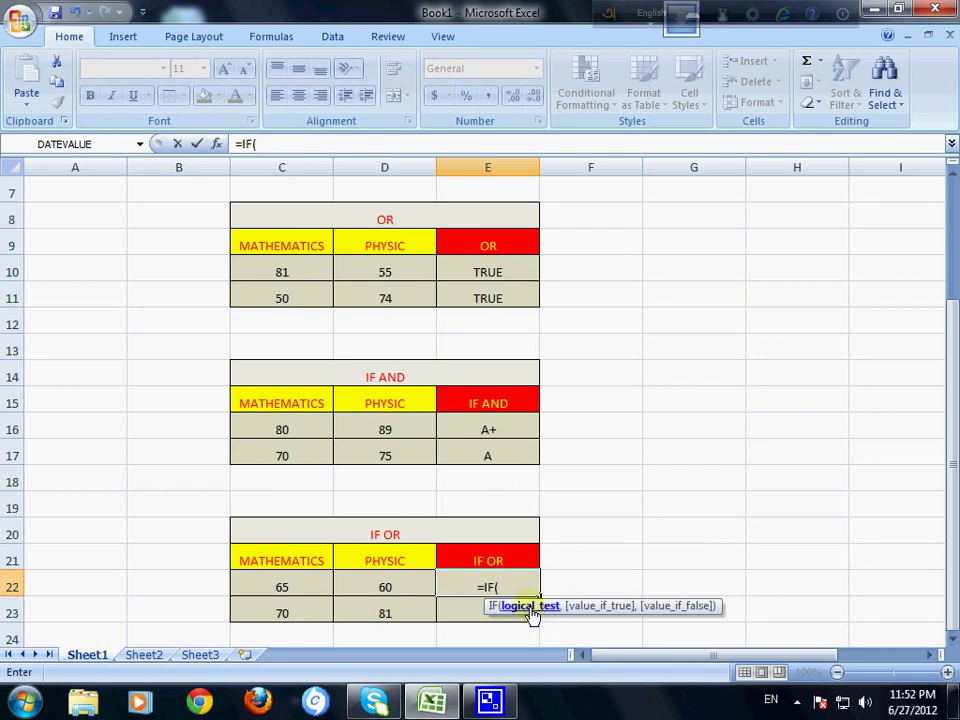
{"action": "left_click_drag", "start_coordinate": [568, 614], "coordinate": [696, 466]}
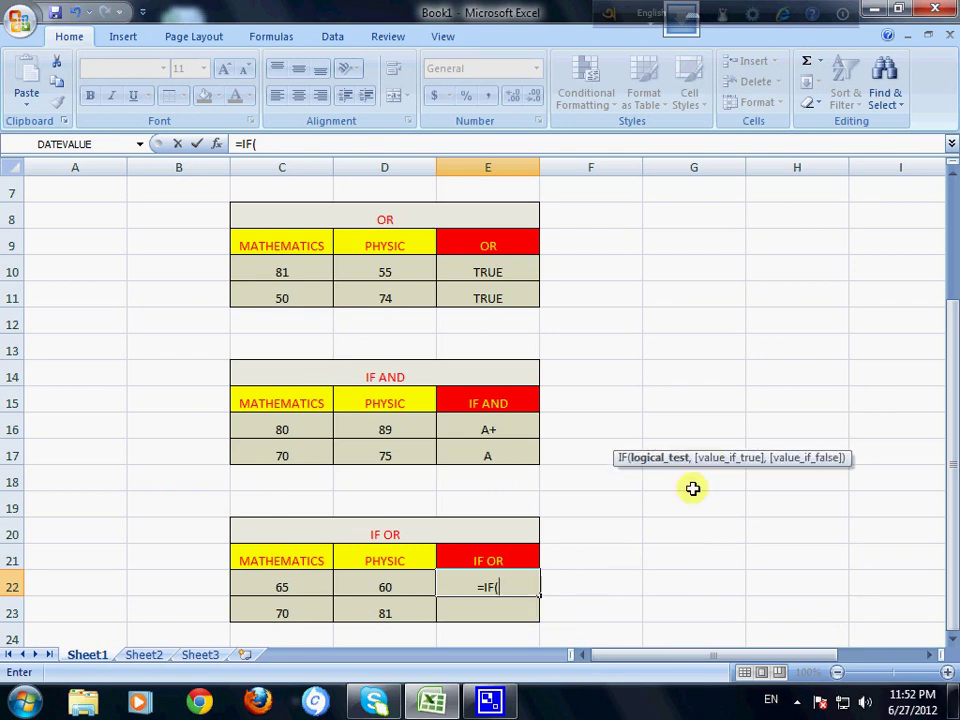
{"action": "type", "text": "O"}
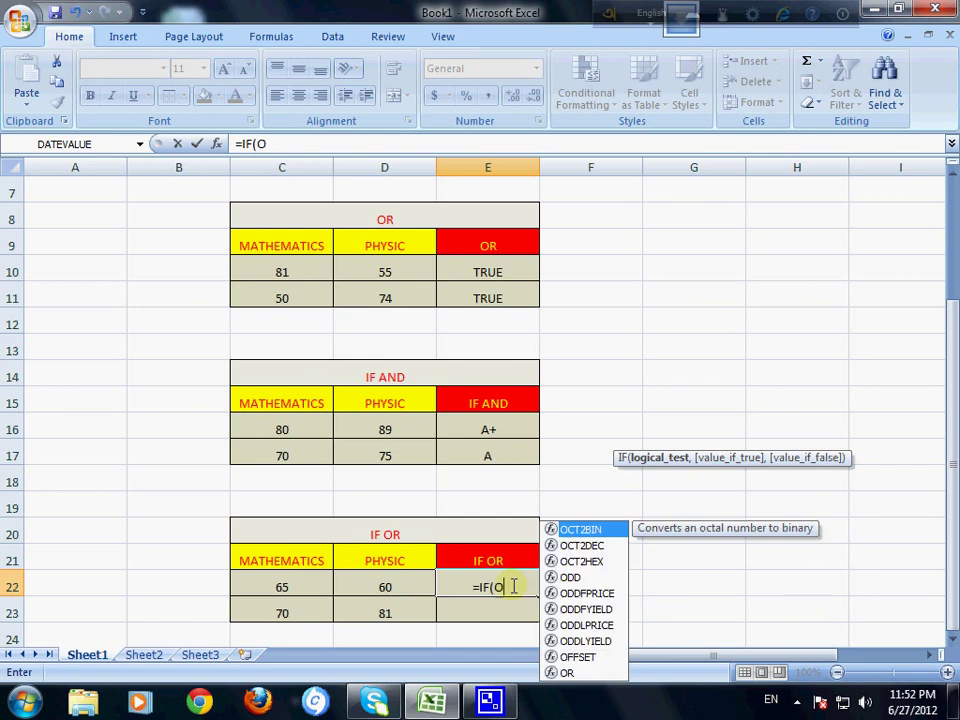
{"action": "type", "text": "R("}
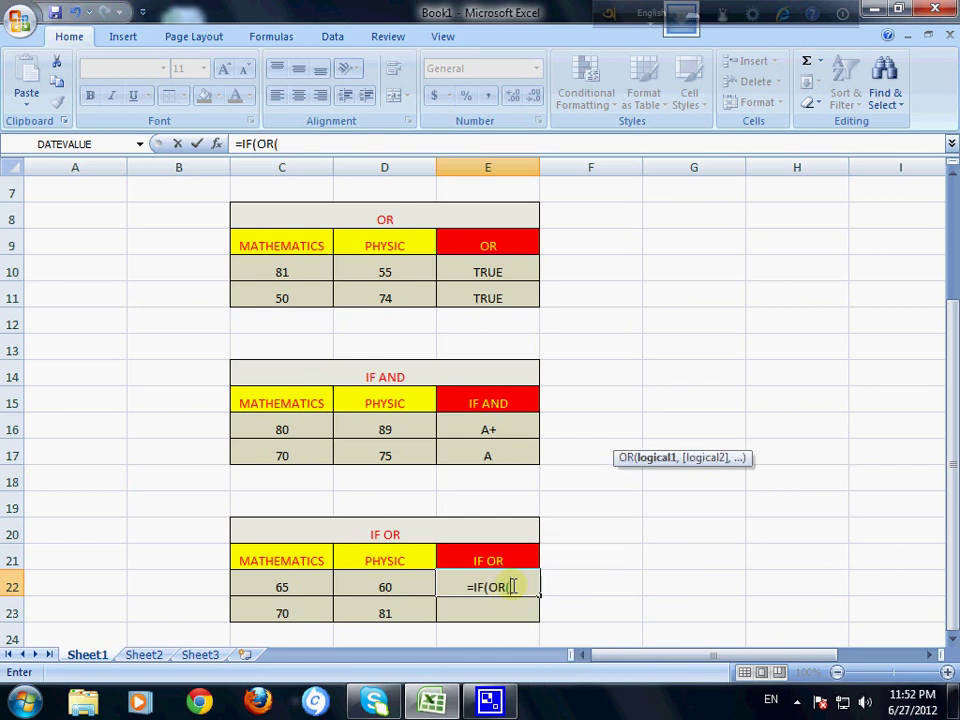
{"action": "left_click", "coordinate": [249, 584]}
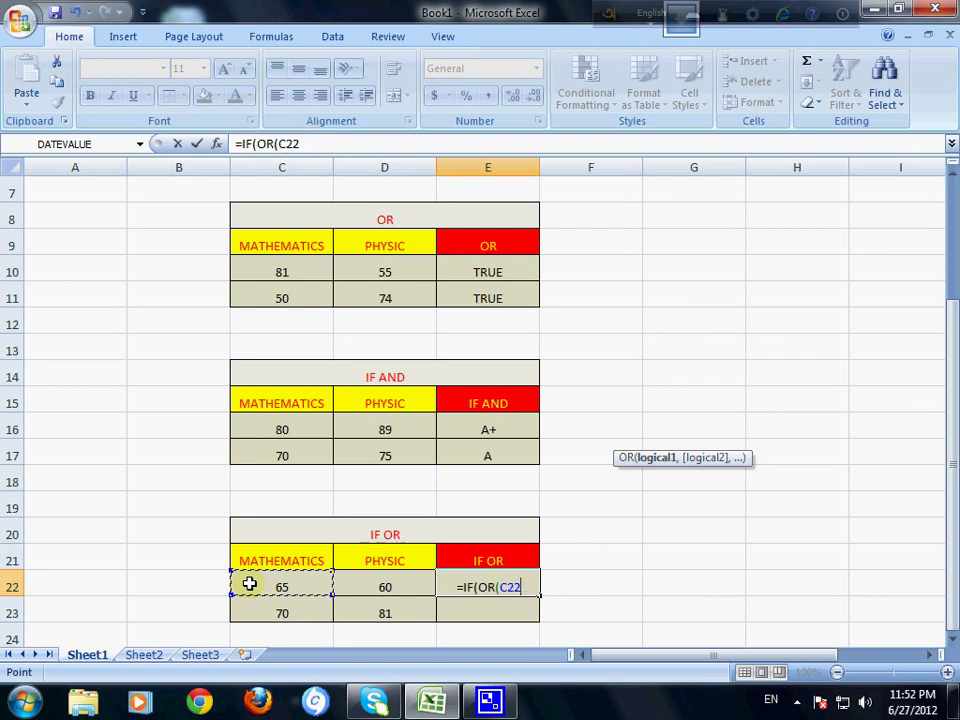
{"action": "type", "text": ">"}
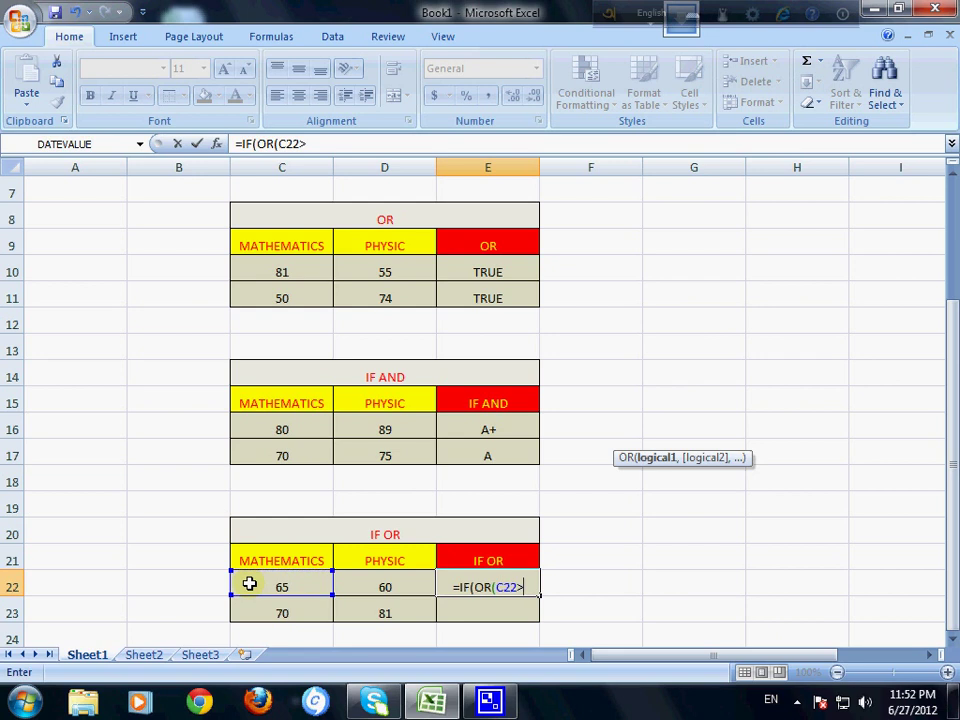
{"action": "type", "text": "="}
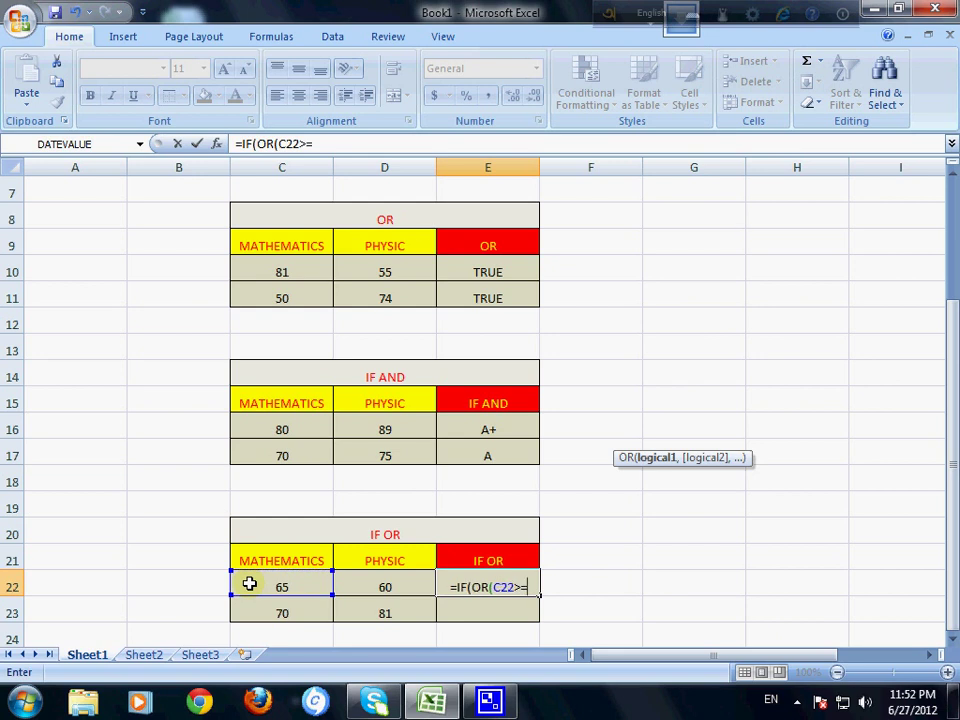
{"action": "type", "text": "60"}
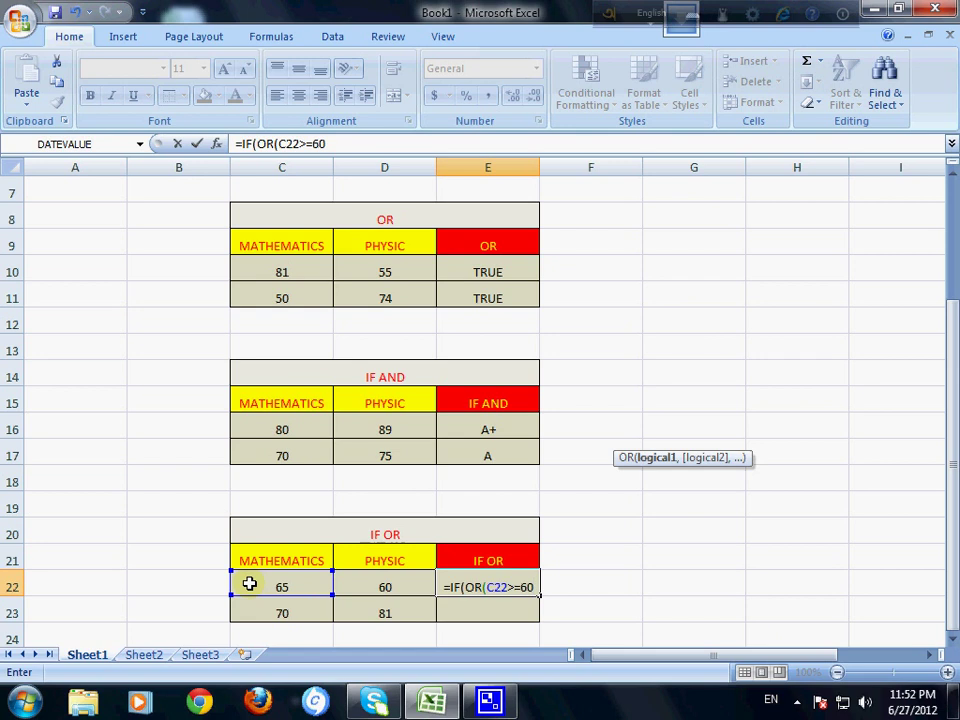
{"action": "type", "text": ","}
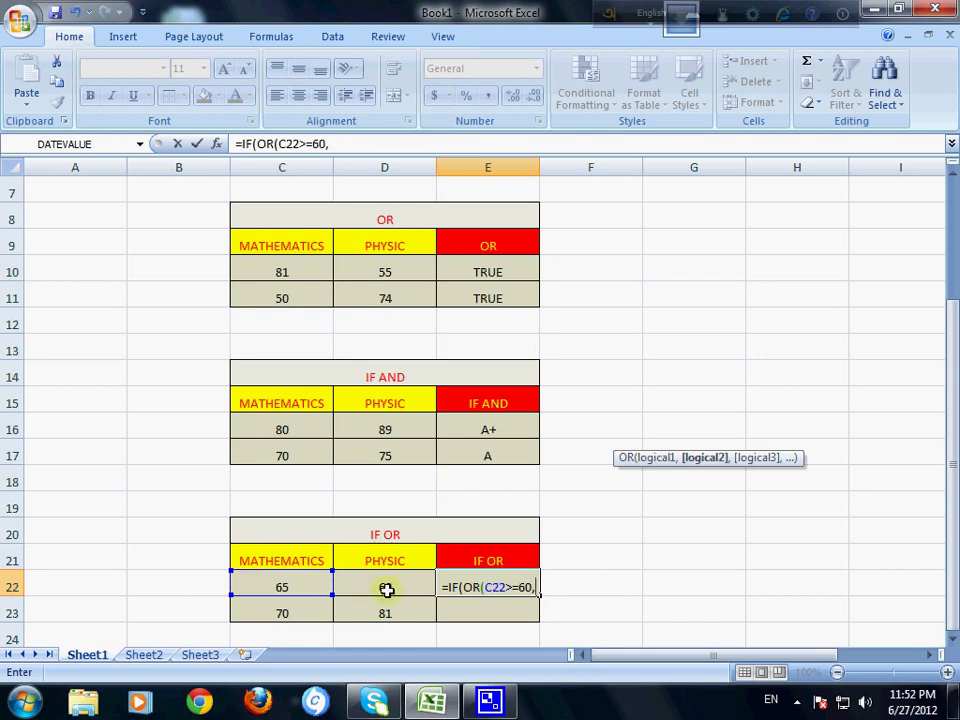
{"action": "left_click", "coordinate": [386, 590]}
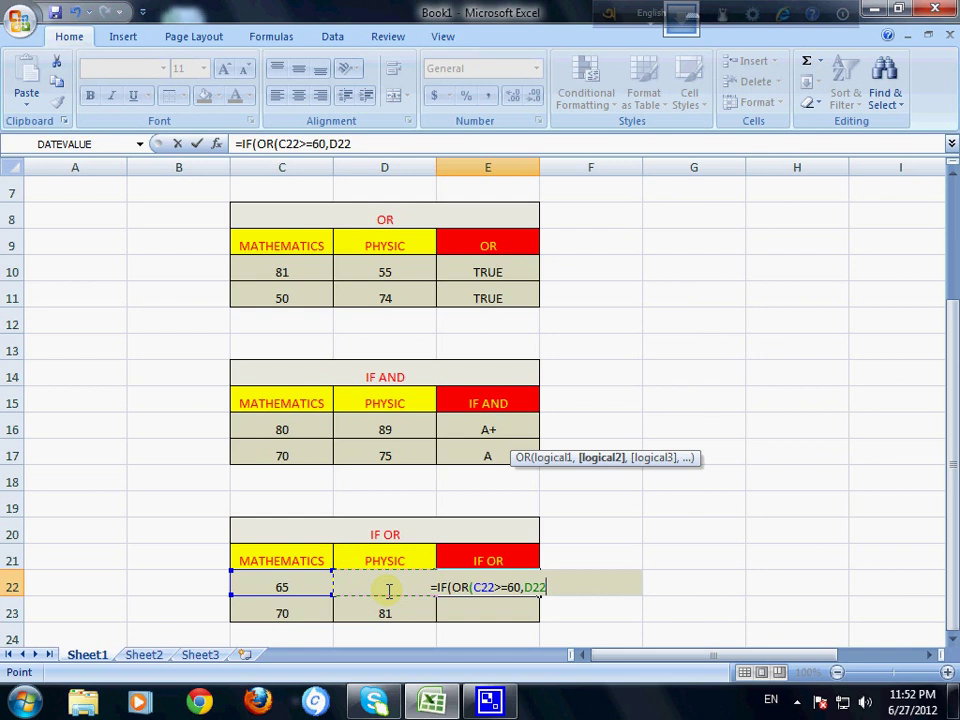
{"action": "type", "text": ">="}
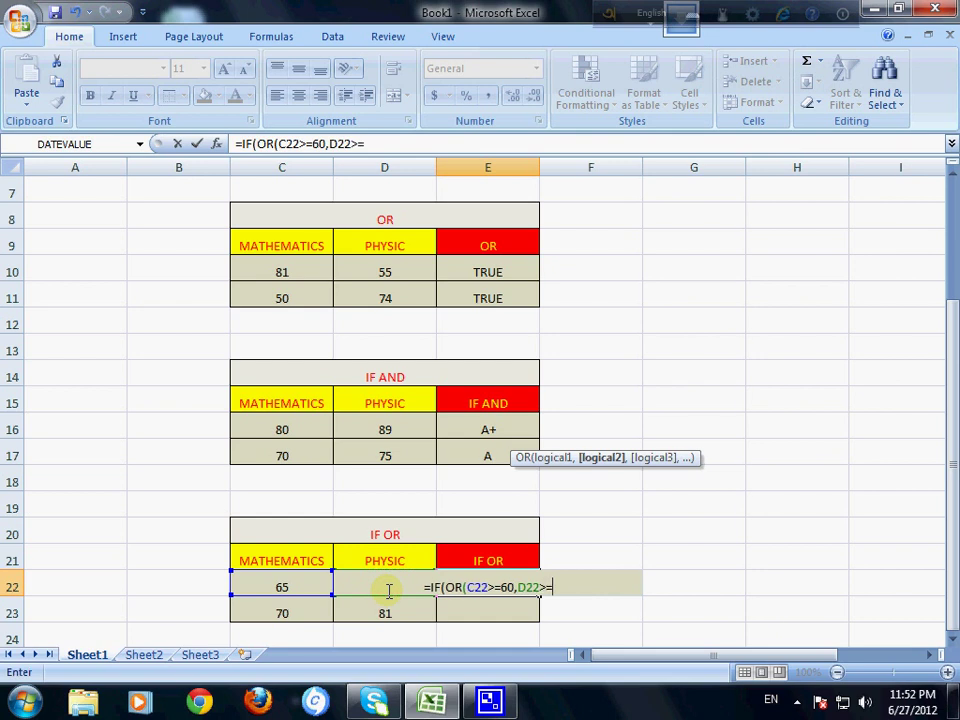
{"action": "type", "text": "60"}
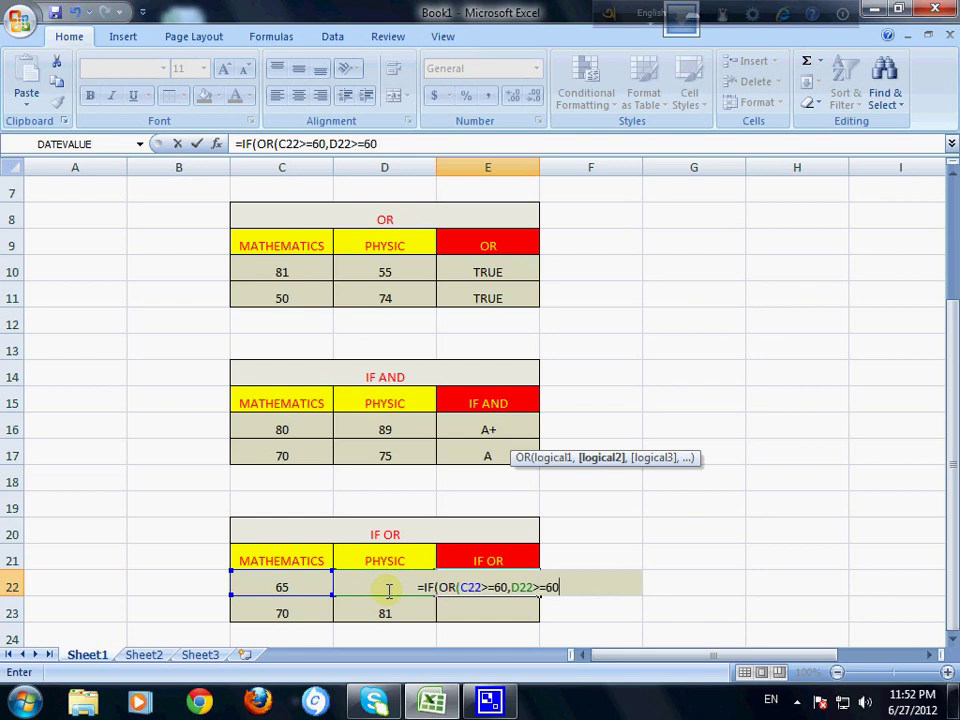
{"action": "type", "text": ")"}
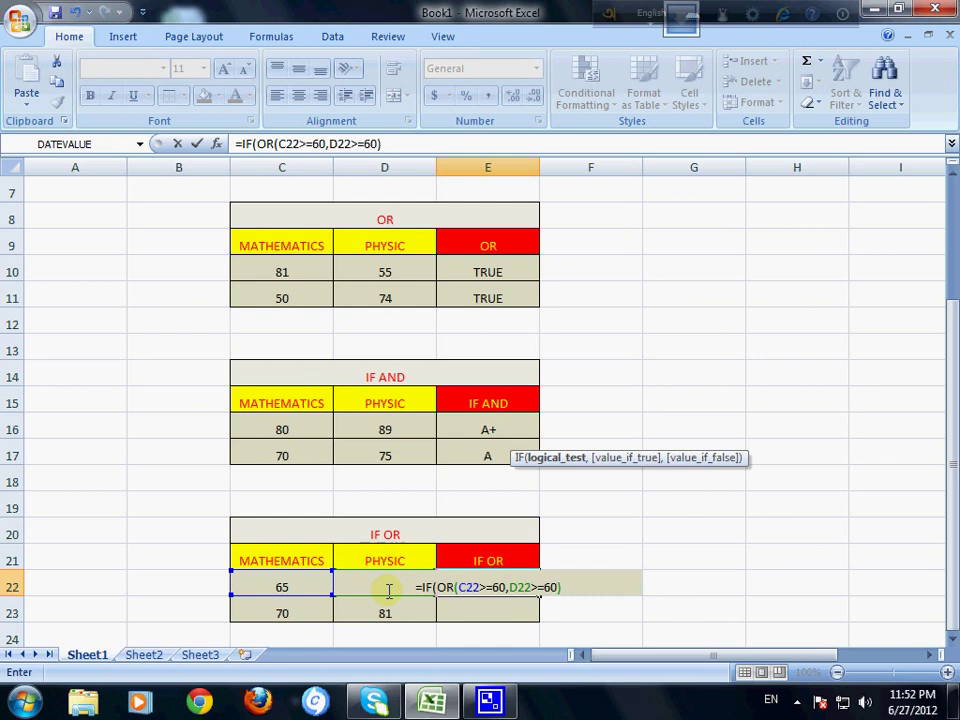
{"action": "type", "text": ","}
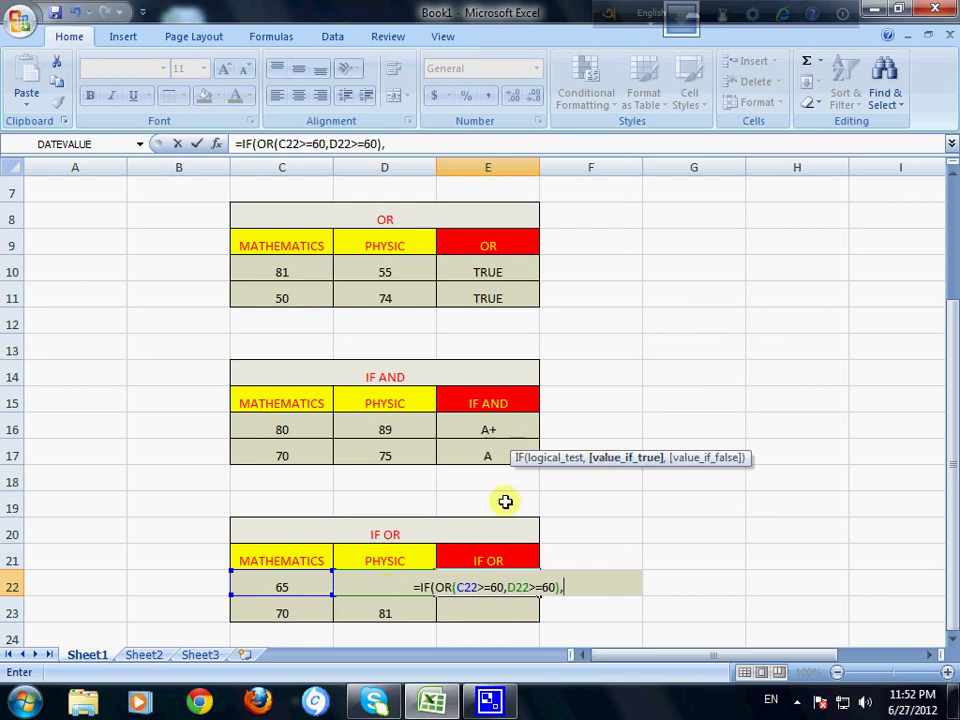
{"action": "type", "text": "\"\""}
{"action": "key", "text": "Return"}
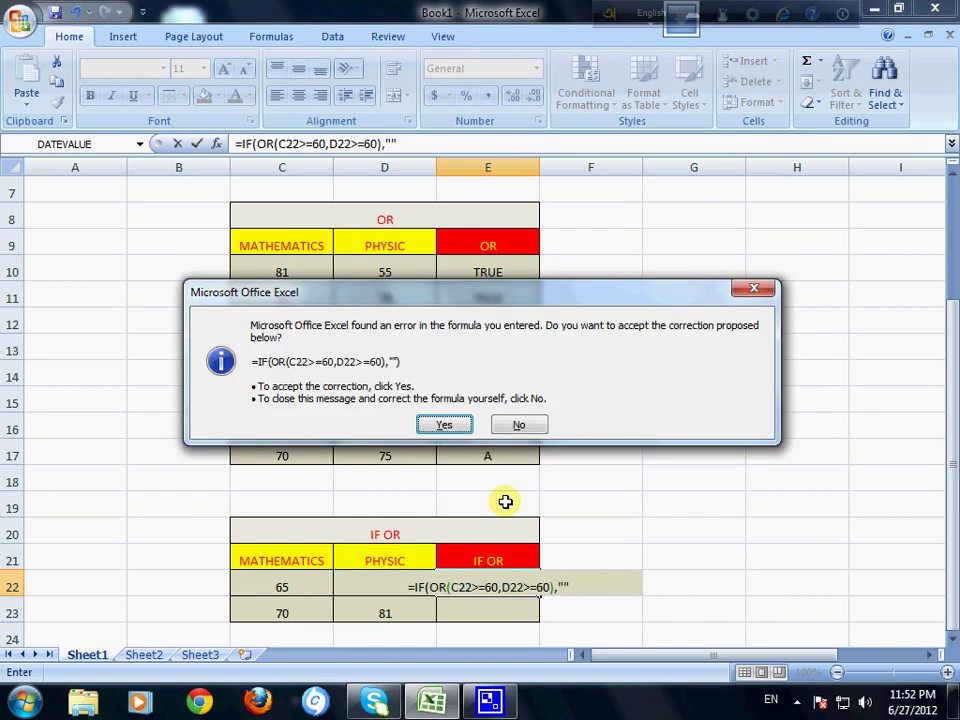
Decline the correction and finish E22 with "A","B" as the true and false results
{"action": "left_click", "coordinate": [510, 424]}
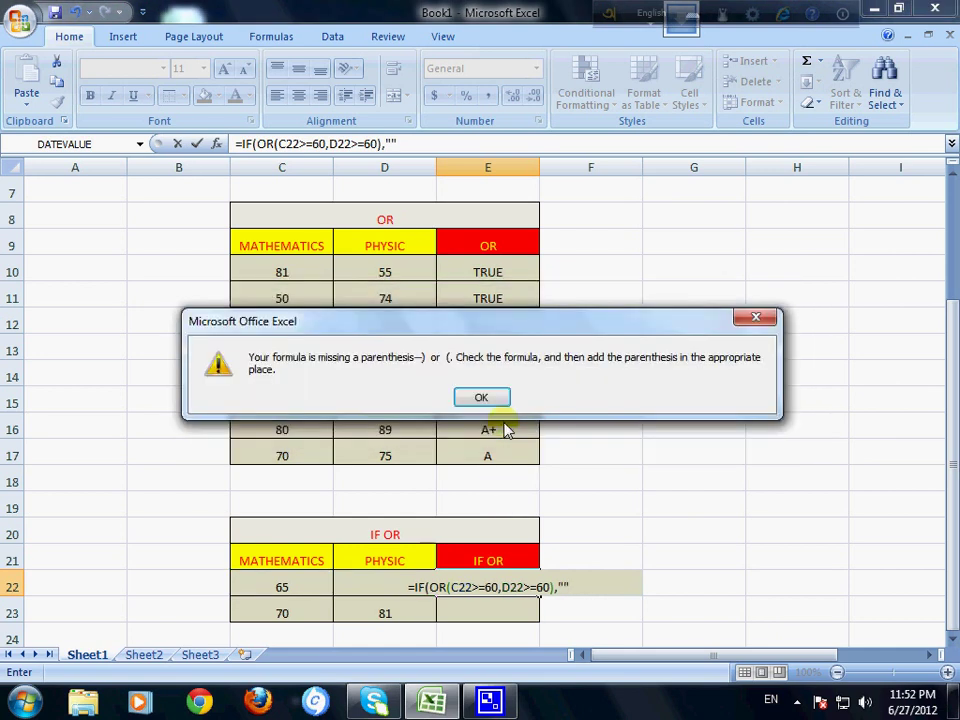
{"action": "left_click", "coordinate": [484, 399]}
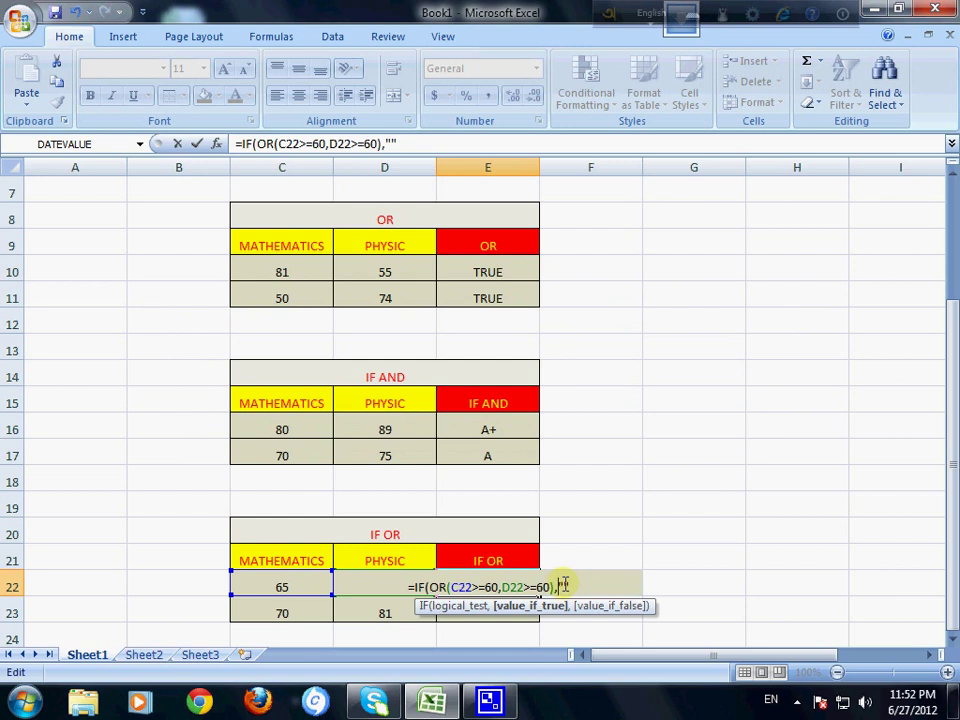
{"action": "type", "text": "A"}
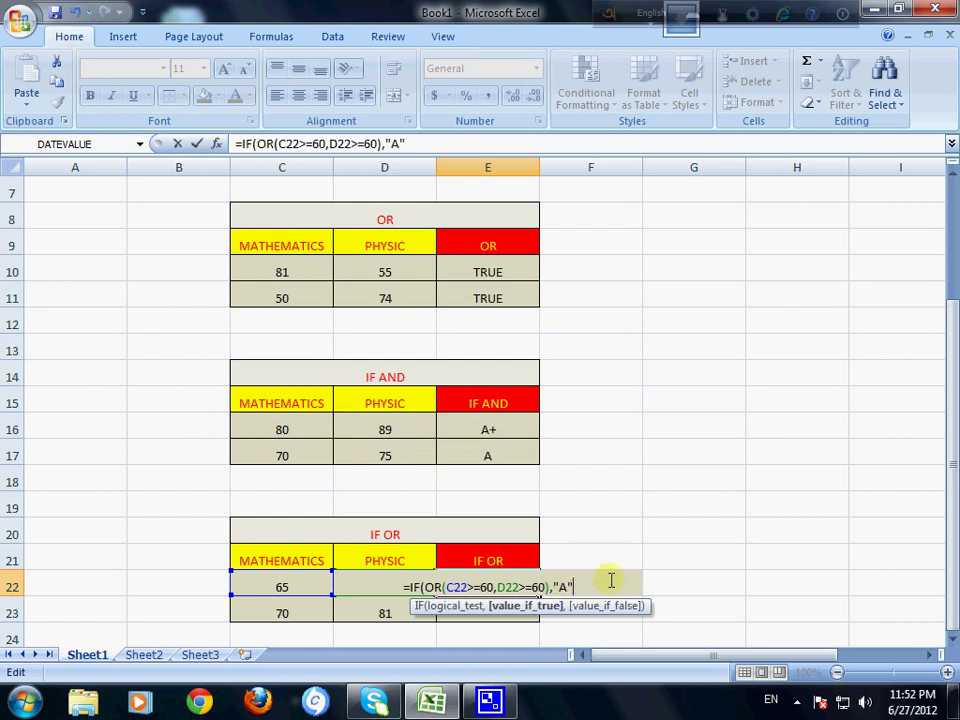
{"action": "type", "text": ",\"\""}
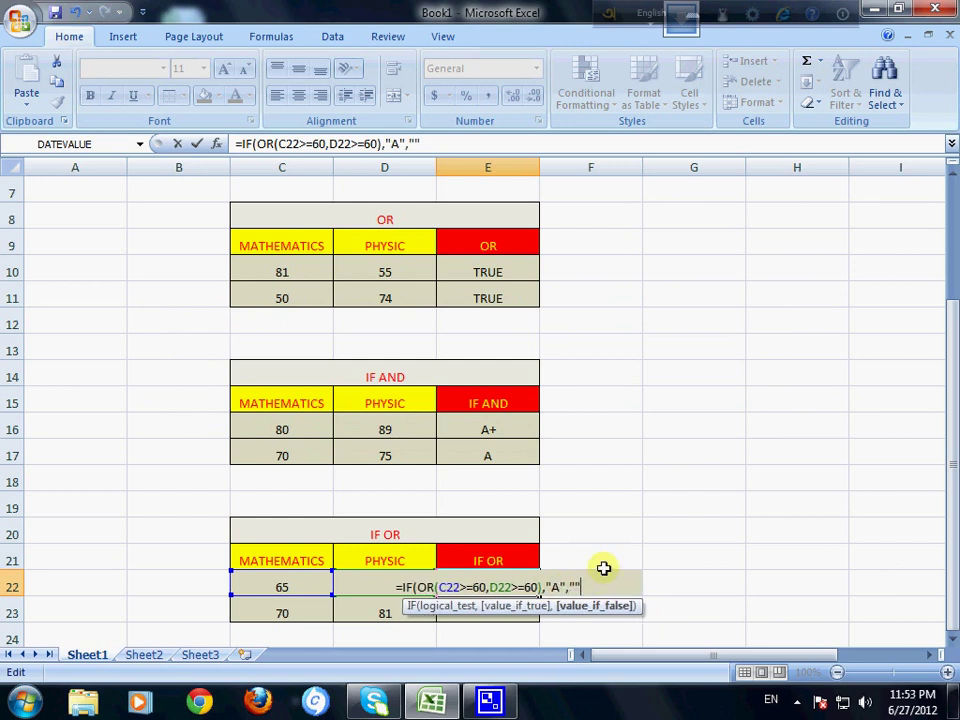
{"action": "type", "text": "B"}
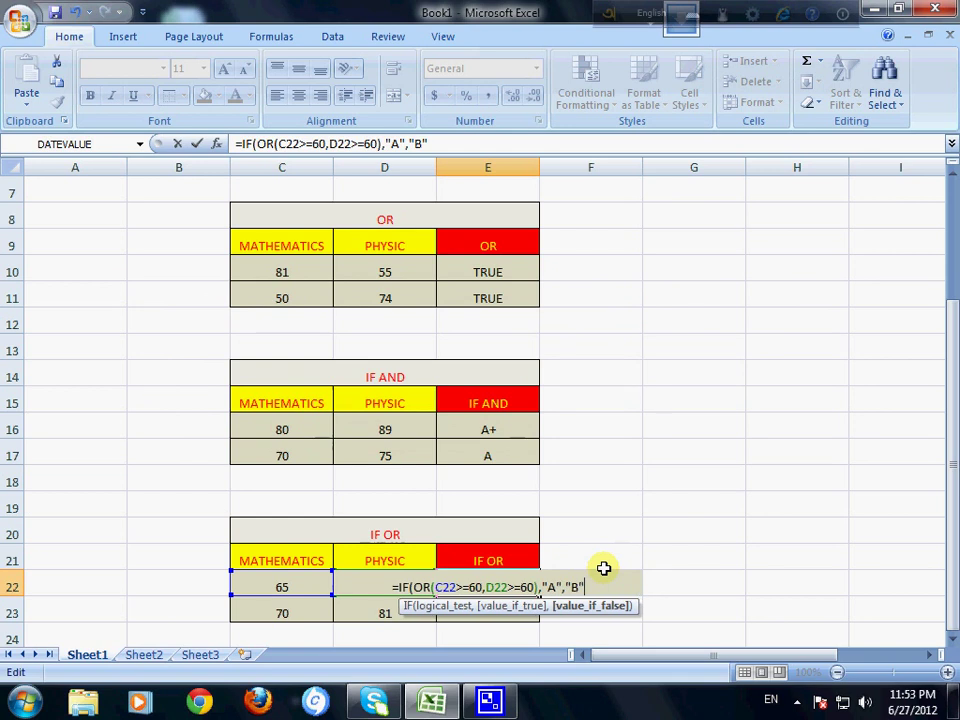
{"action": "type", "text": ")"}
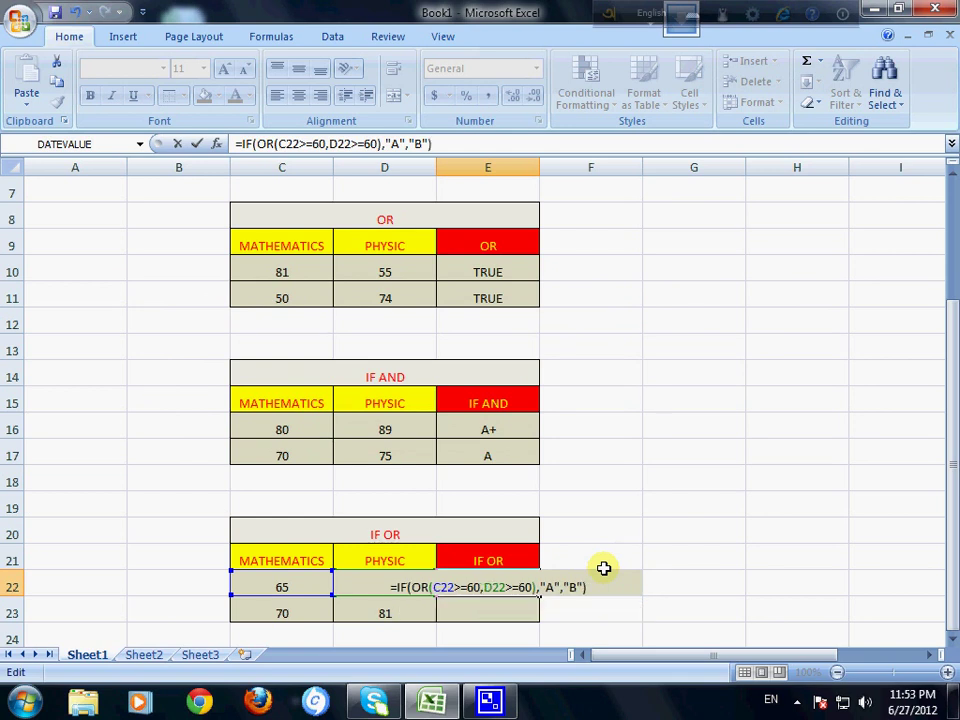
{"action": "key", "text": "Return"}
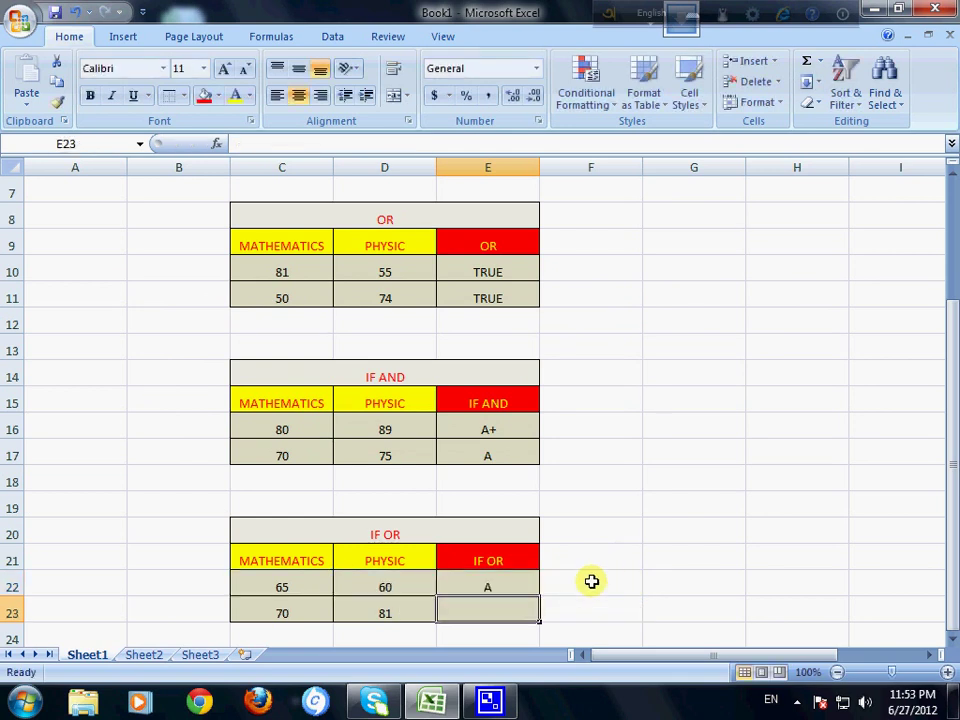
Copy the IF OR formula from E22 down to E23, which shows A for 70 and 81
{"action": "double_click", "coordinate": [516, 586]}
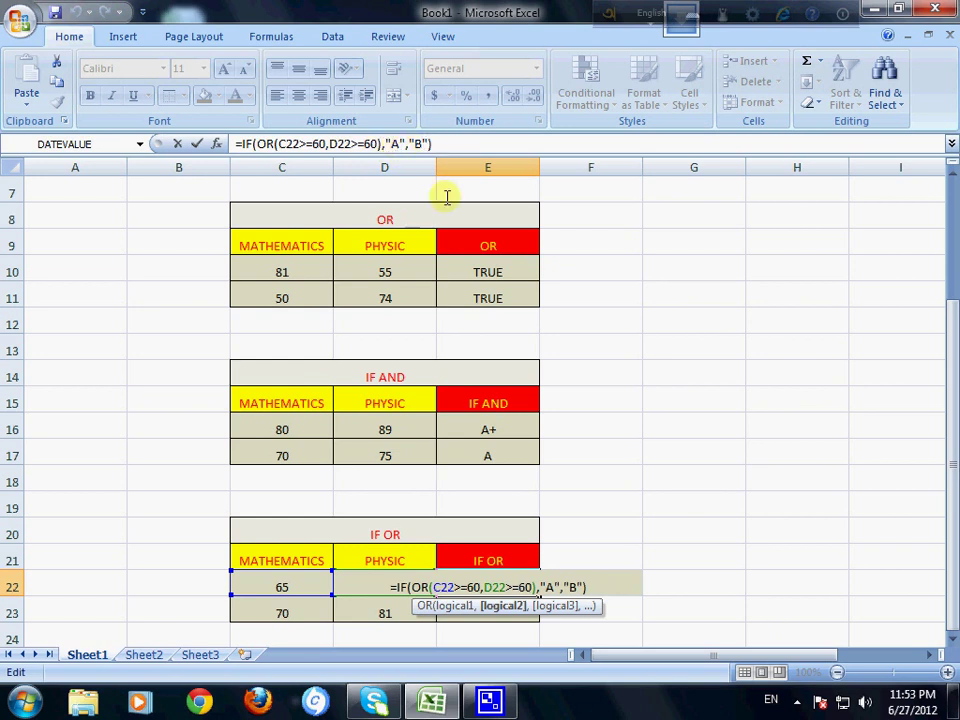
{"action": "key", "text": "Return"}
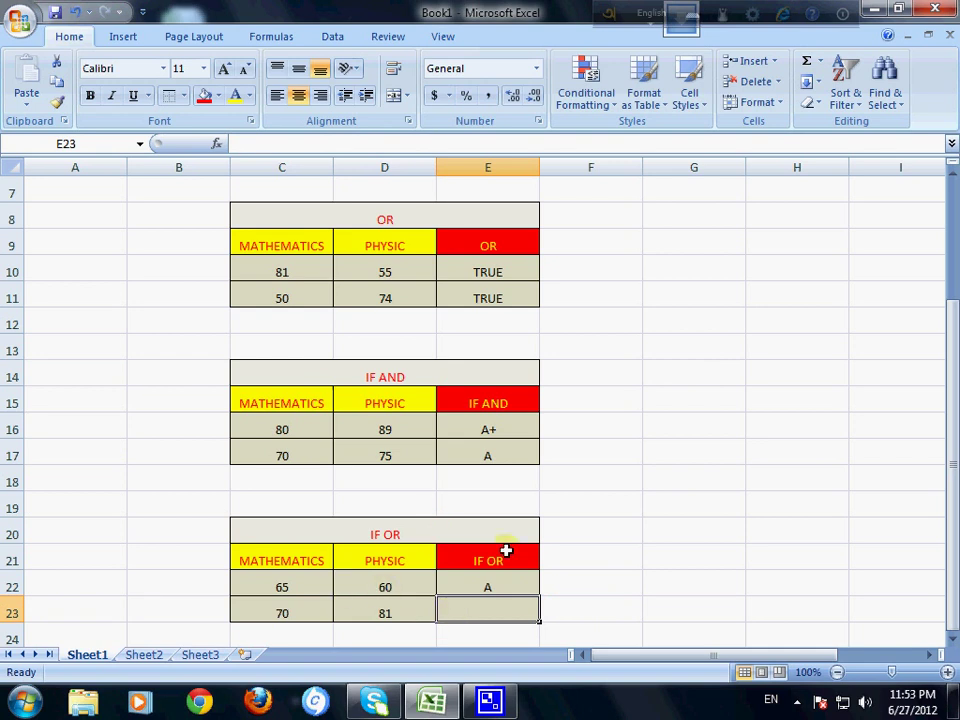
{"action": "left_click", "coordinate": [494, 590]}
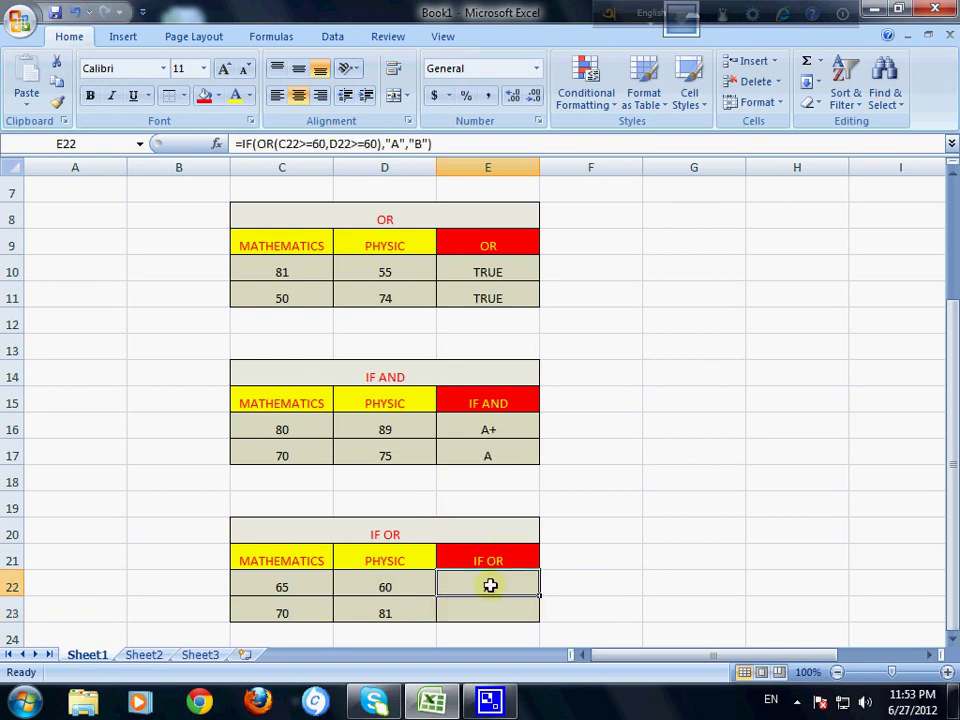
{"action": "right_click", "coordinate": [490, 585]}
{"action": "left_click", "coordinate": [540, 319]}
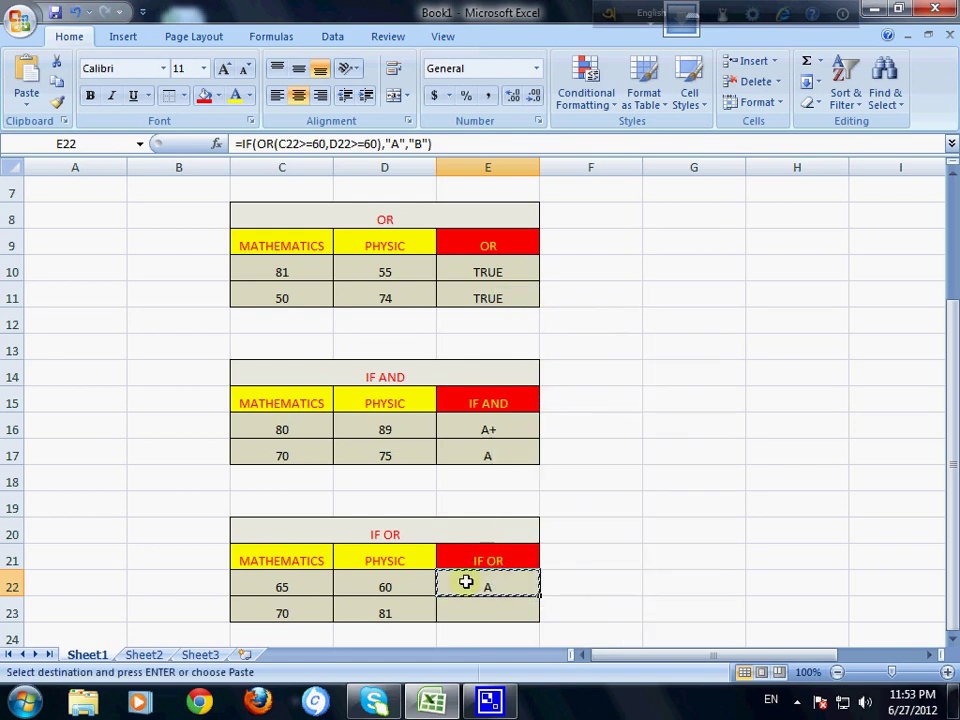
{"action": "left_click_drag", "start_coordinate": [465, 581], "coordinate": [476, 602]}
{"action": "key", "text": "Return"}
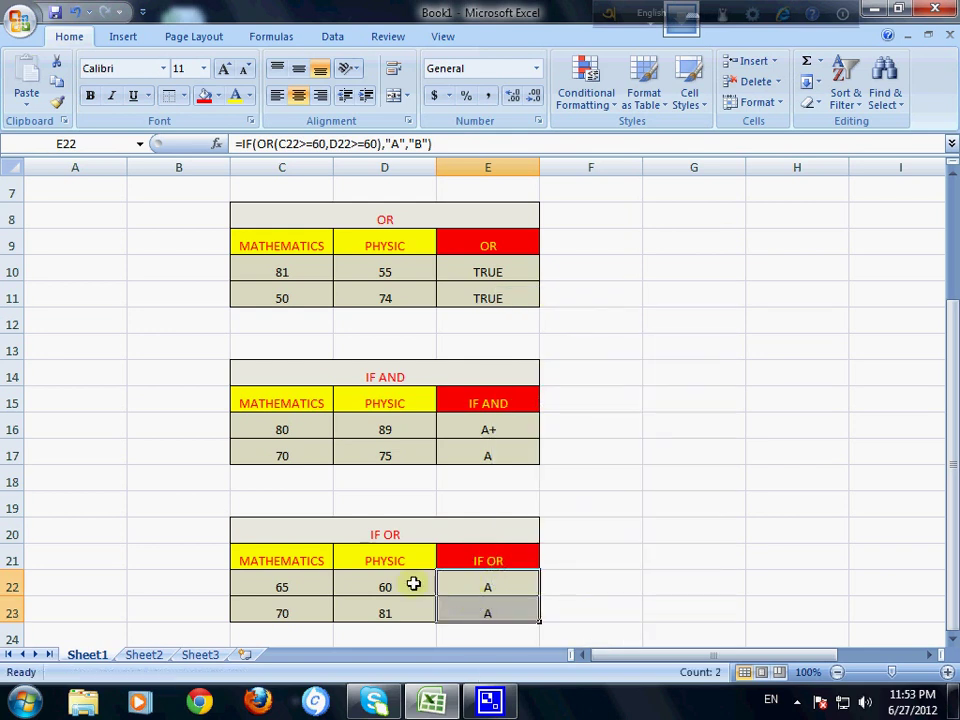
{"action": "left_click", "coordinate": [390, 577]}
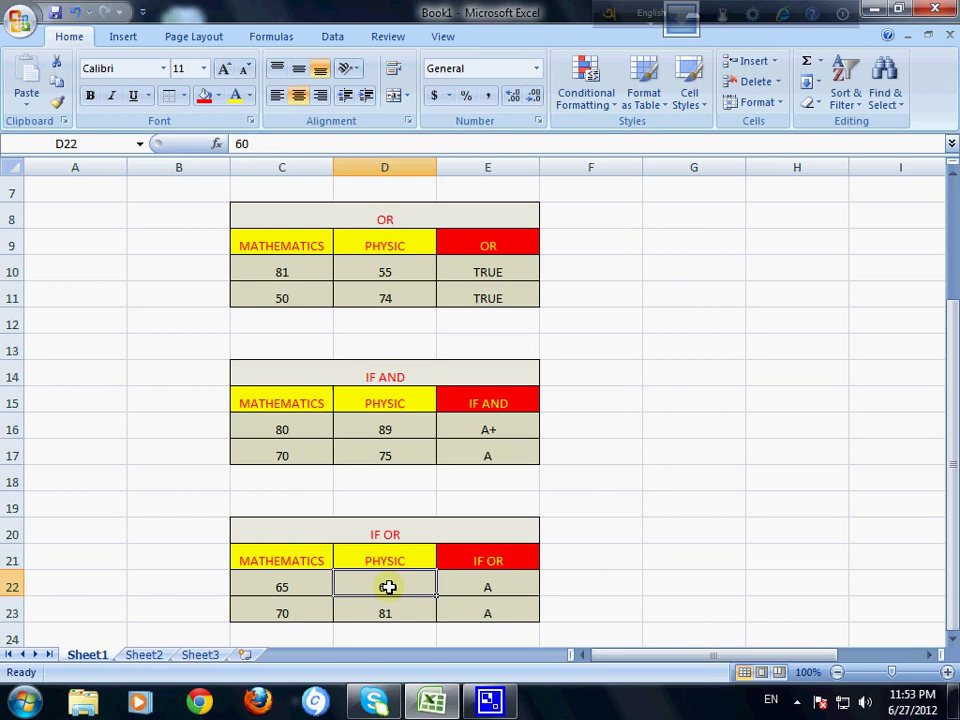
Change the physics score in D22 to 45; E22 still shows A
{"action": "type", "text": "45"}
{"action": "key", "text": "Return"}
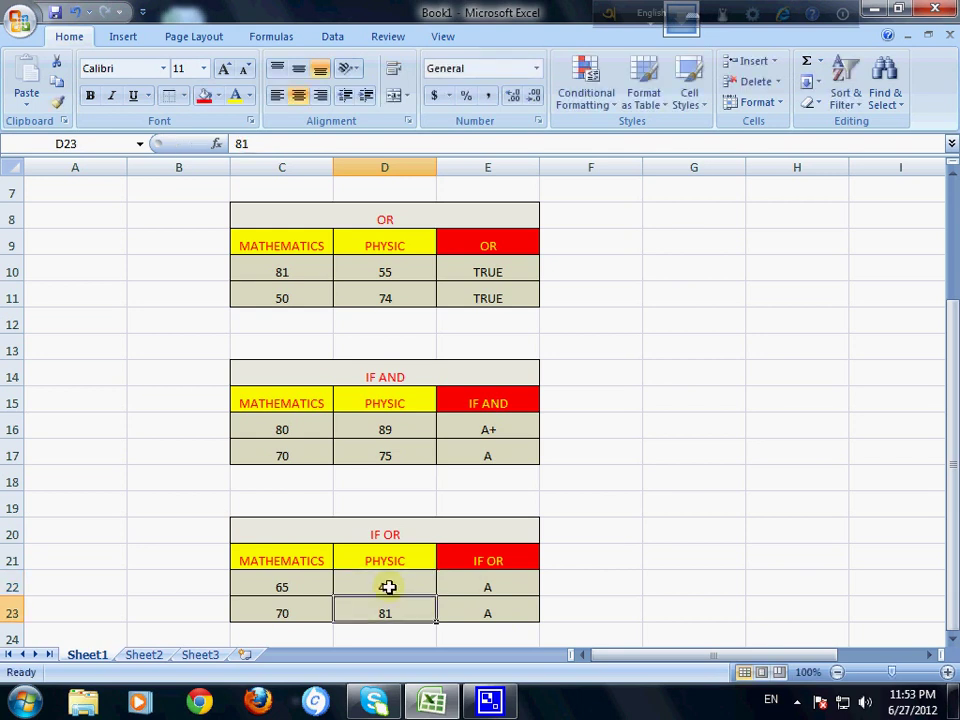
{"action": "left_click", "coordinate": [467, 593]}
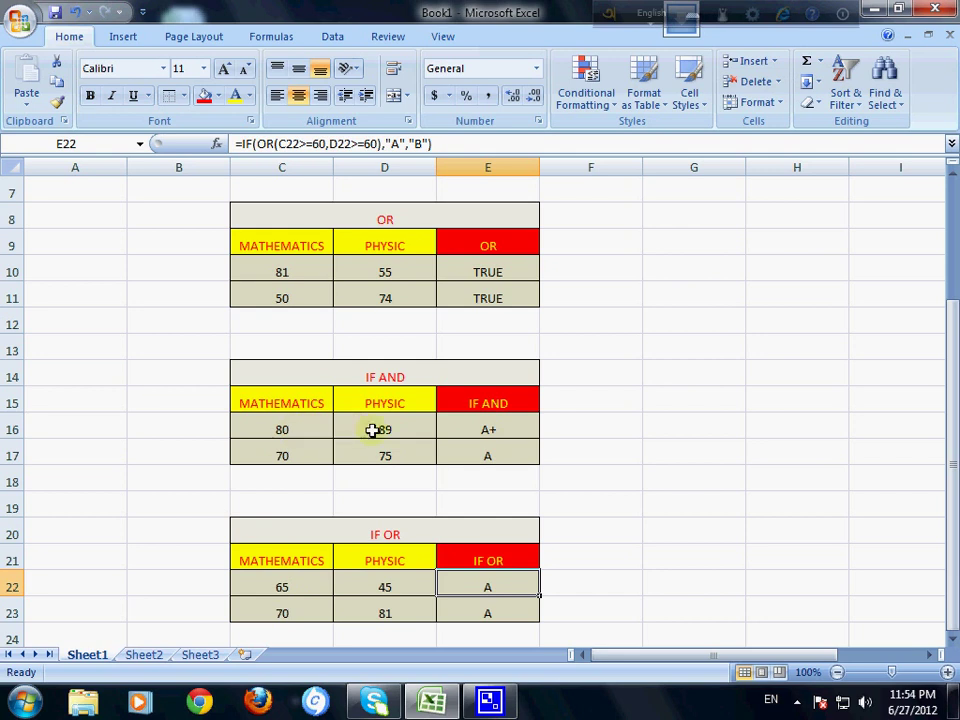
Review the IF AND table's scores in C16, D16, D17, C17 and the E17 formula
{"action": "left_click", "coordinate": [302, 429]}
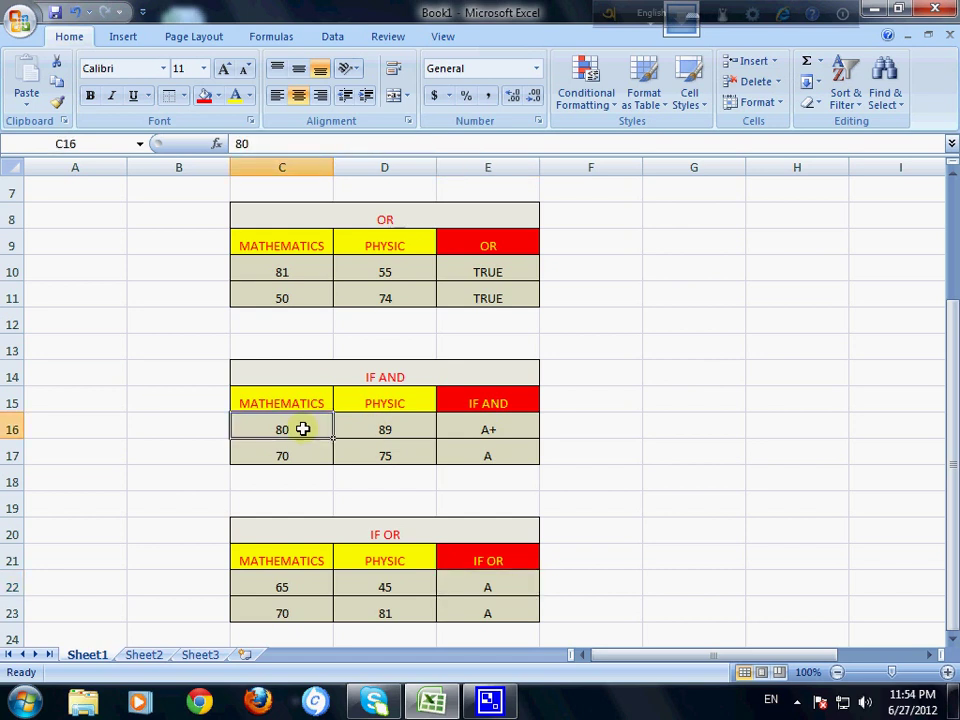
{"action": "left_click", "coordinate": [417, 422]}
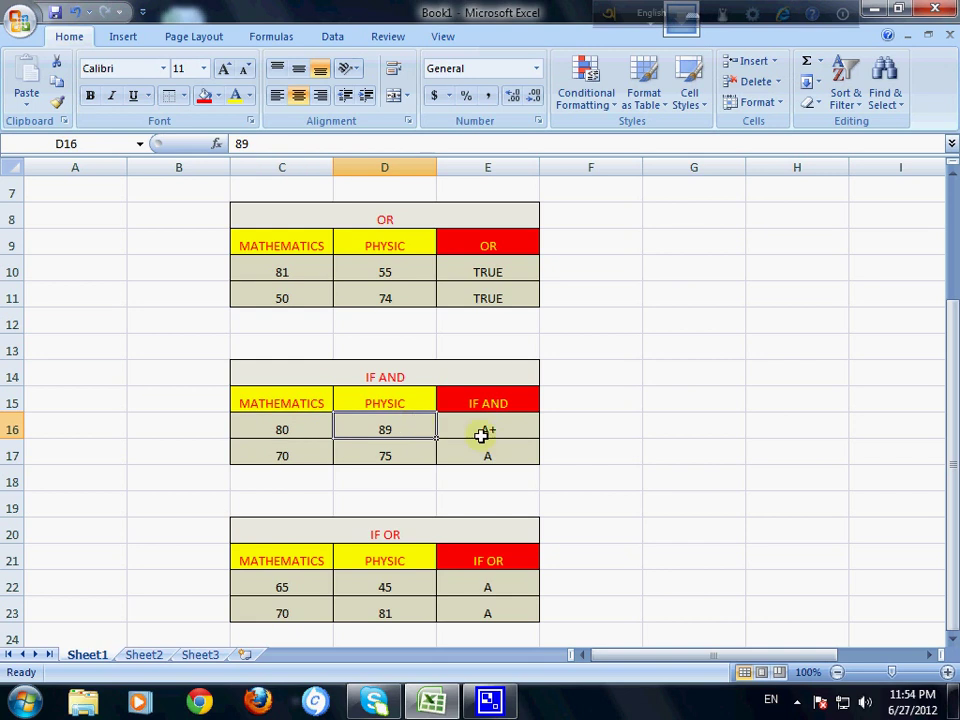
{"action": "left_click", "coordinate": [401, 456]}
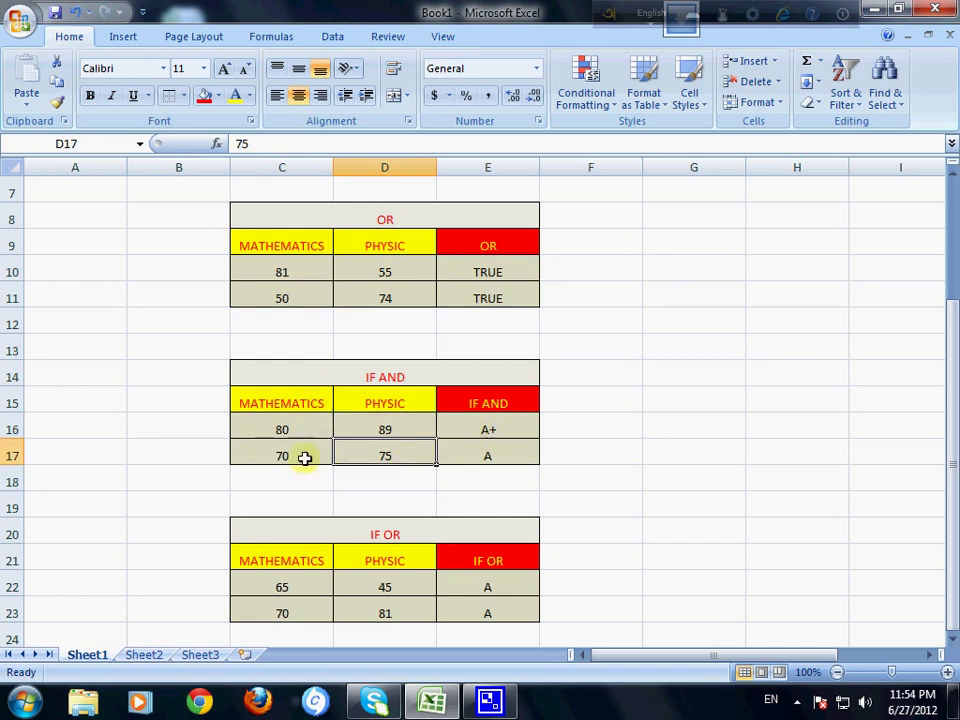
{"action": "left_click", "coordinate": [304, 457]}
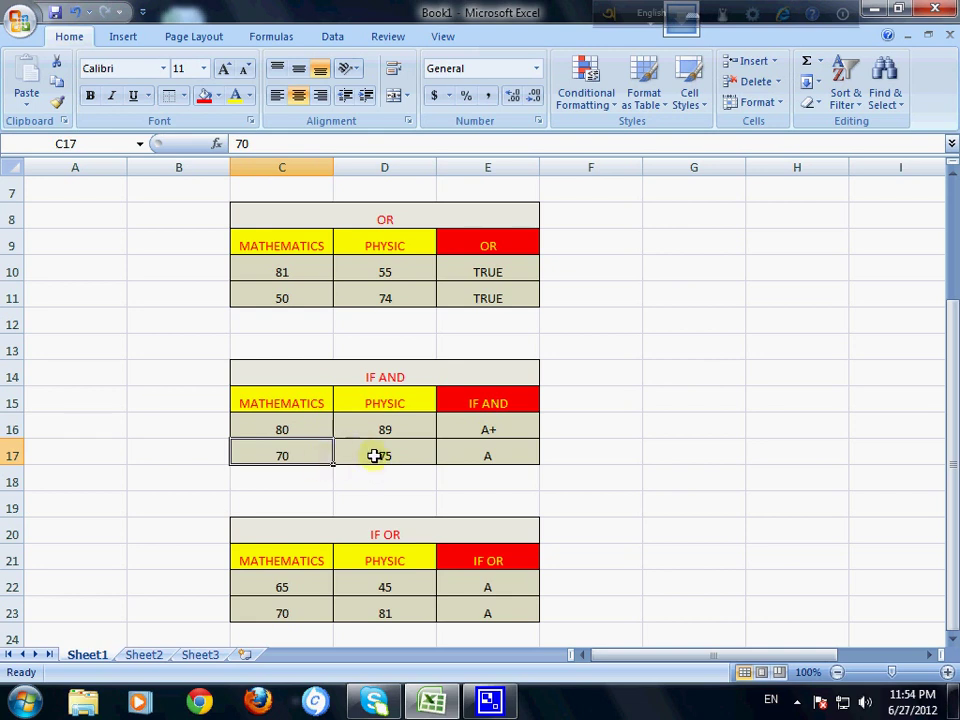
{"action": "left_click", "coordinate": [484, 452]}
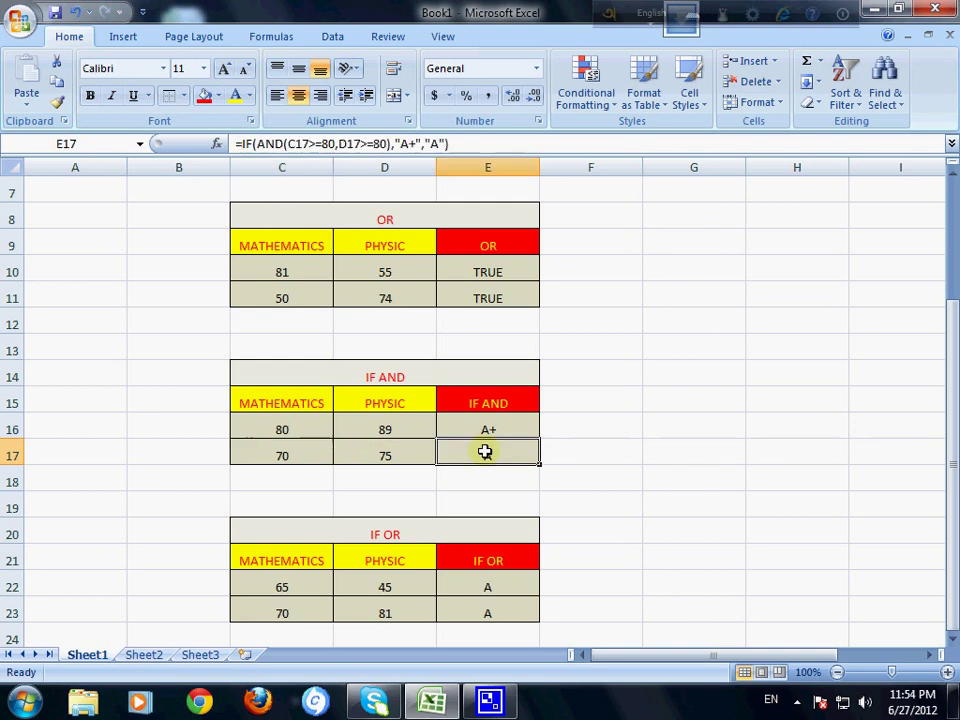
Change the physics score in D17 to 87; E17 remains A
{"action": "left_click", "coordinate": [408, 453]}
{"action": "type", "text": "87"}
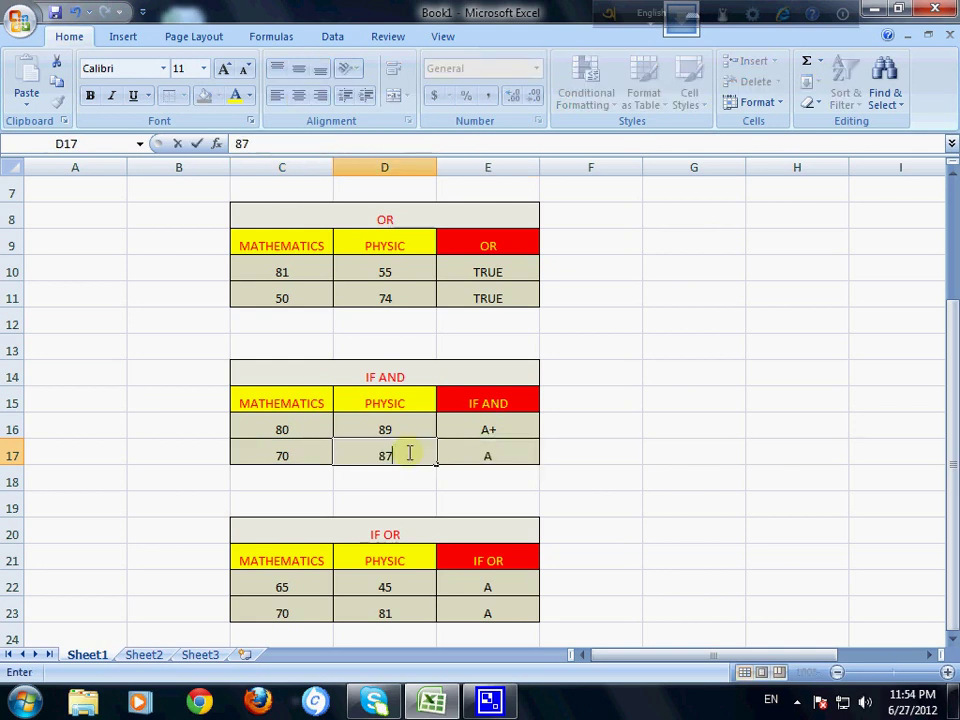
{"action": "key", "text": "Return"}
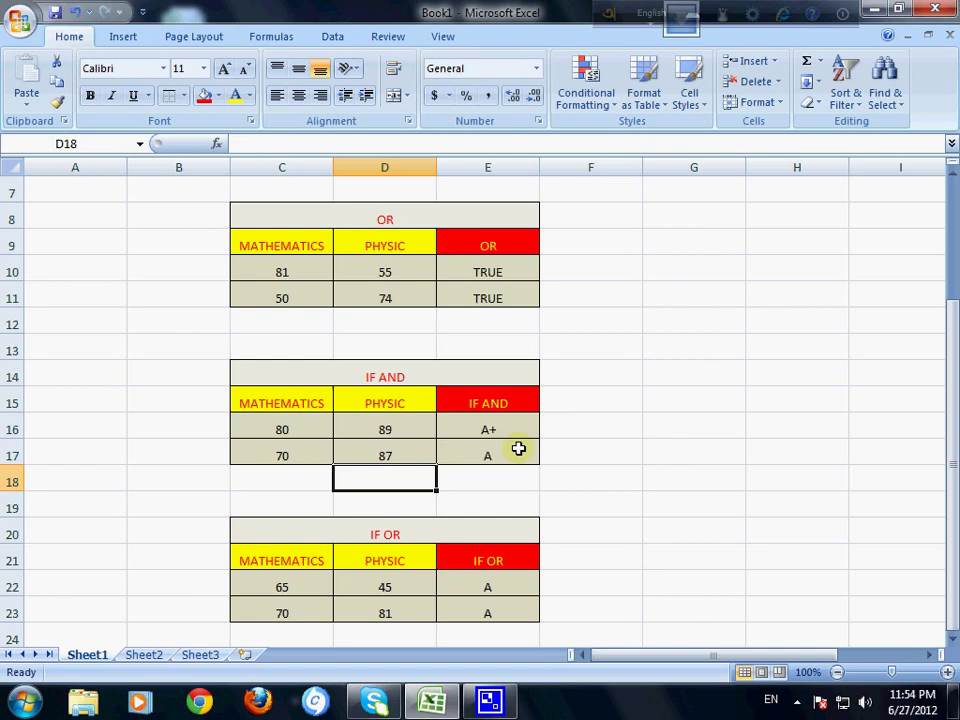
{"action": "left_click", "coordinate": [517, 450]}
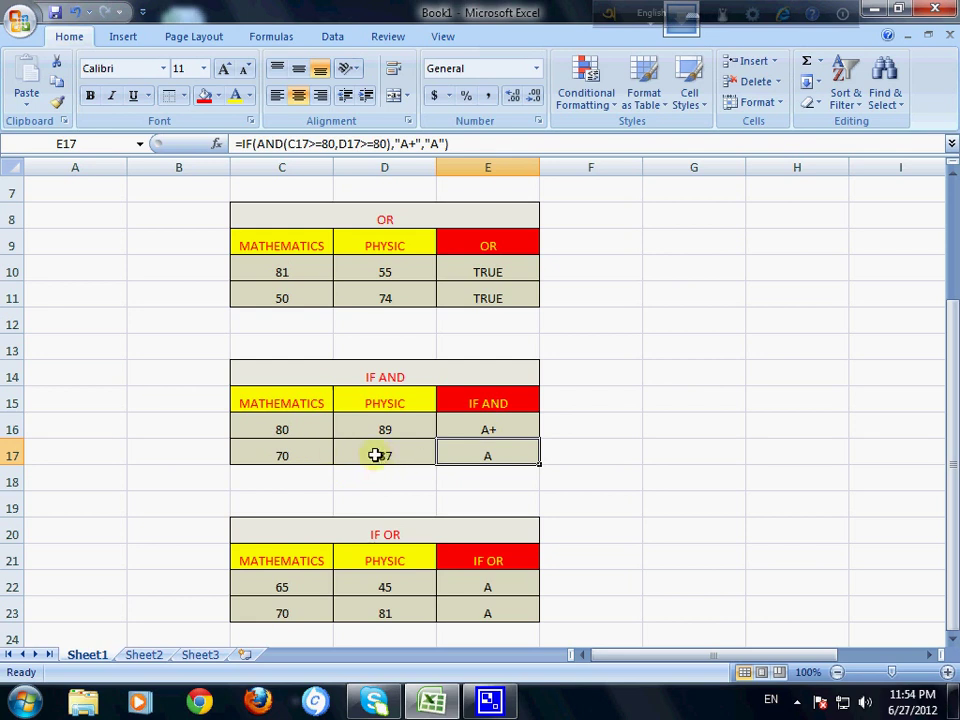
Recheck D17, C17 and E17 to confirm E17 stays A because mathematics is 70
{"action": "left_click", "coordinate": [376, 455]}
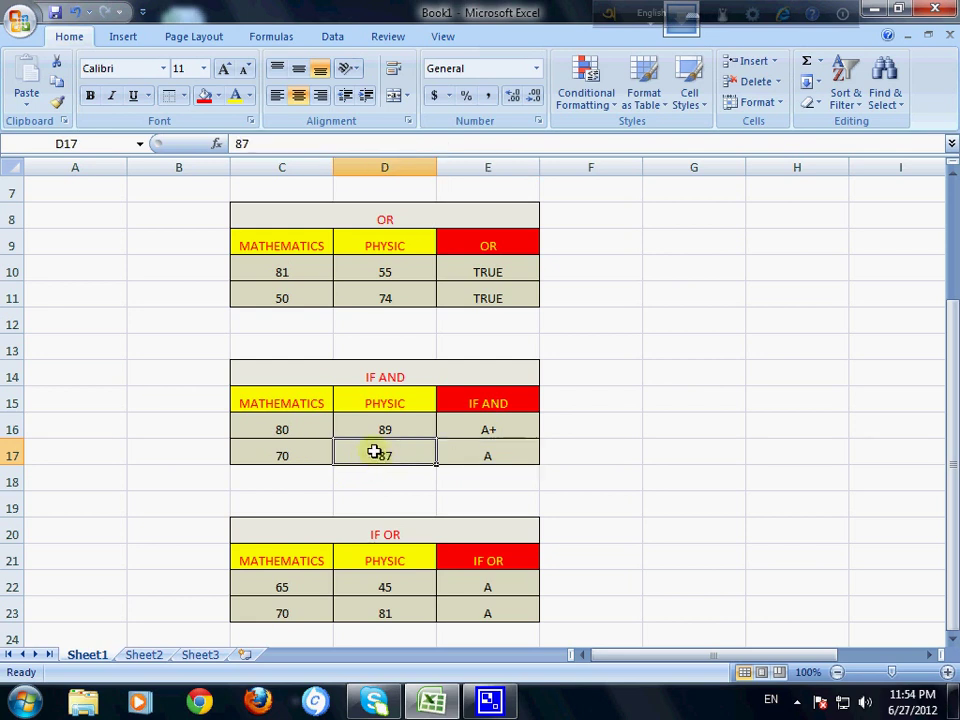
{"action": "left_click", "coordinate": [301, 457]}
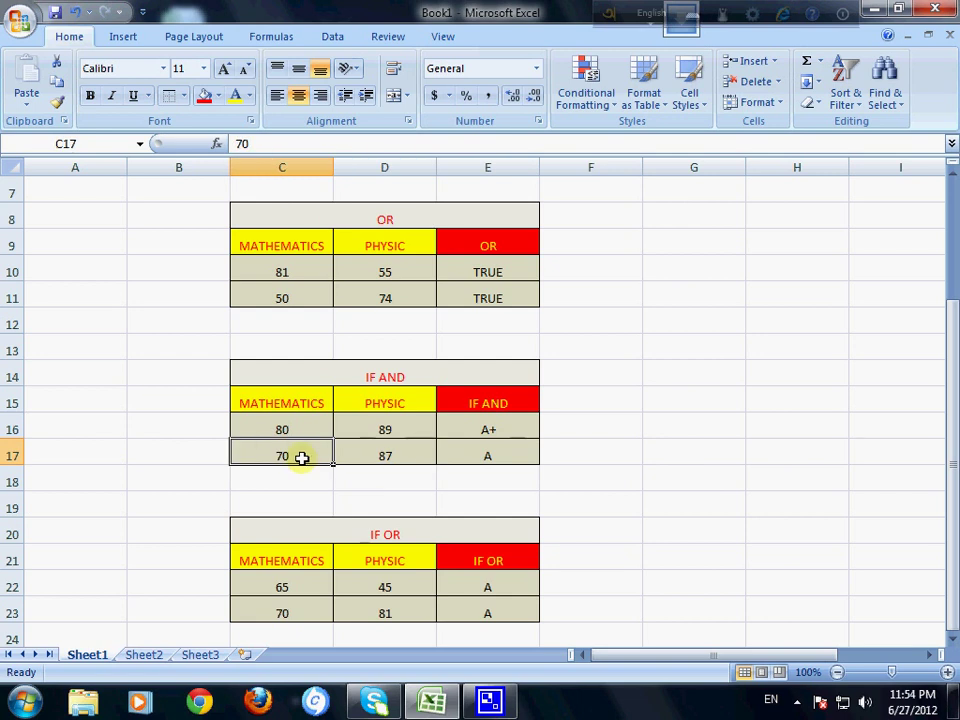
{"action": "left_click", "coordinate": [370, 453]}
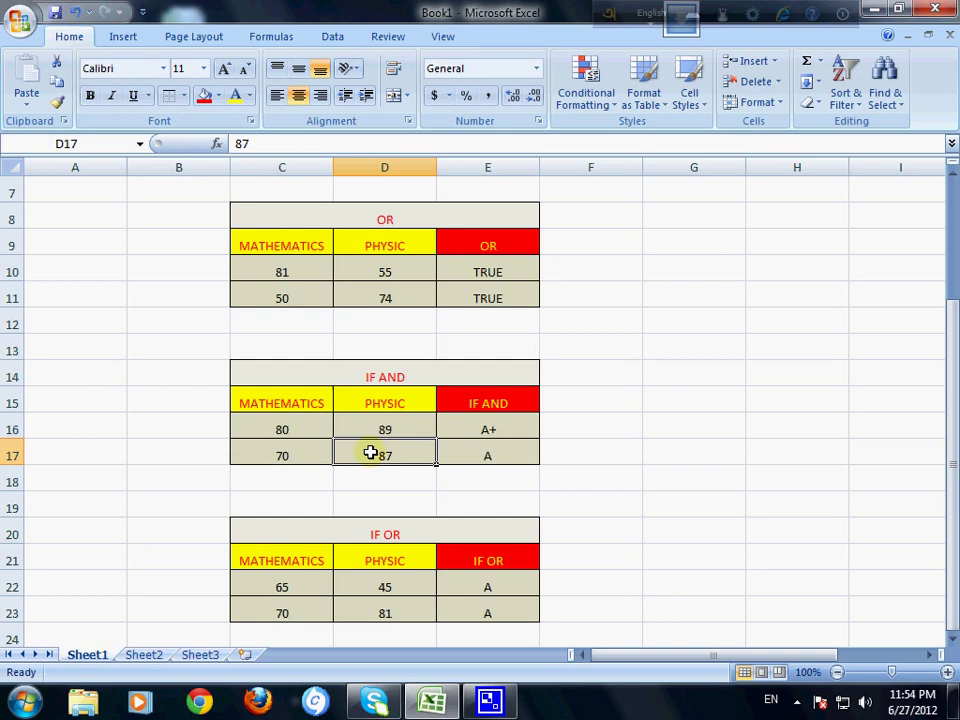
{"action": "left_click", "coordinate": [505, 456]}
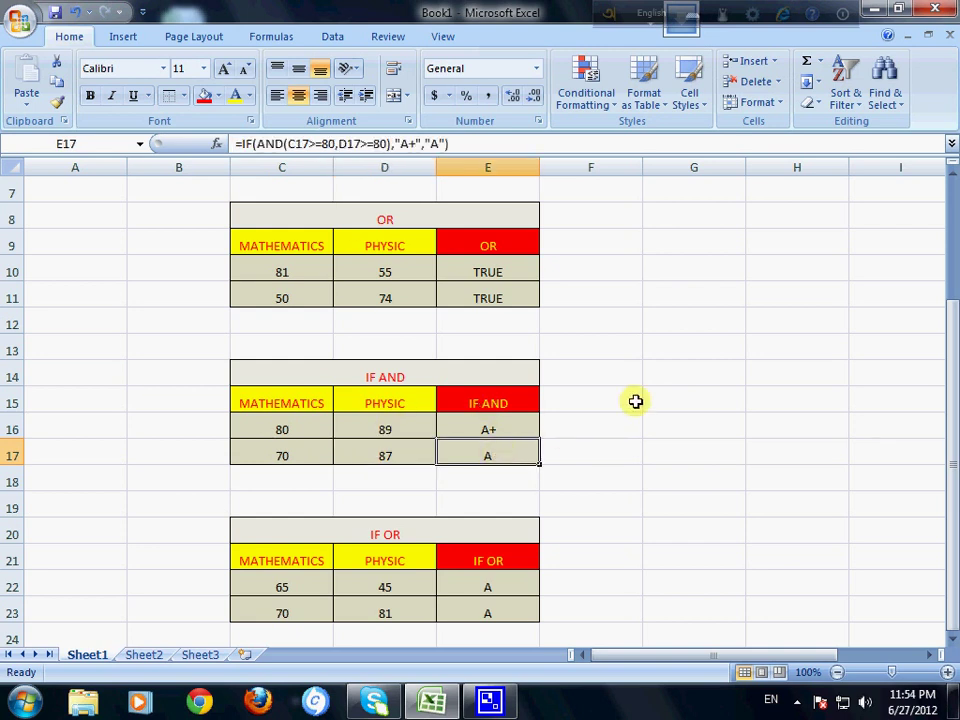
Scroll back to the top of the sheet and show the taskbar's hidden notification icons
{"action": "left_click_drag", "start_coordinate": [953, 462], "coordinate": [953, 340]}
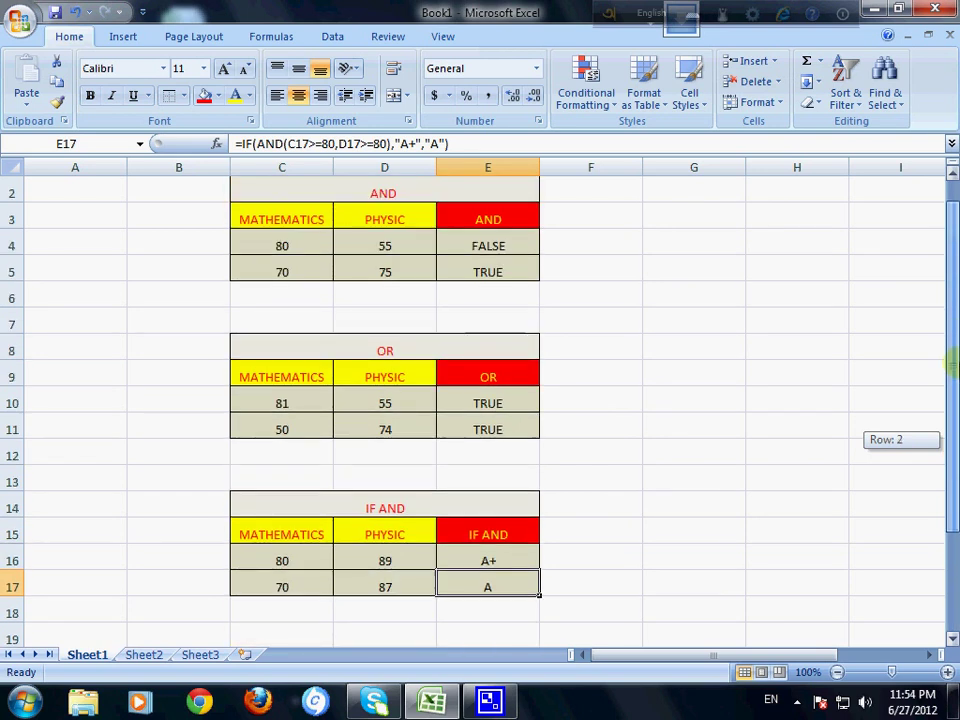
{"action": "mouse_move", "coordinate": [953, 340]}
{"action": "left_mouse_down"}
{"action": "mouse_move", "coordinate": [953, 425]}
{"action": "mouse_move", "coordinate": [953, 320]}
{"action": "left_mouse_up"}
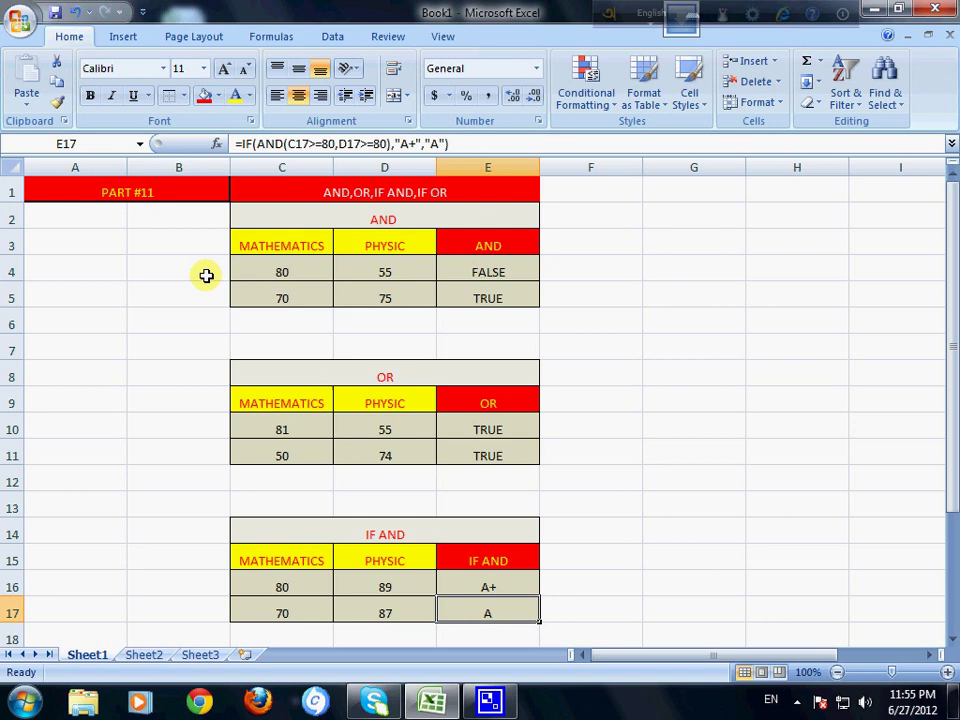
{"action": "left_click", "coordinate": [796, 700]}
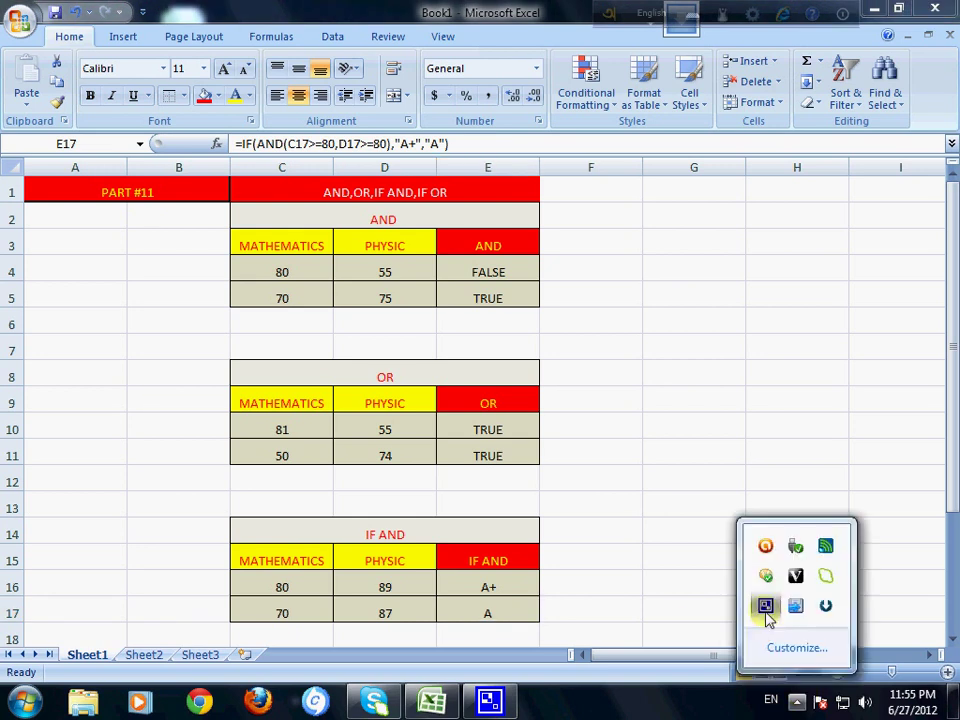